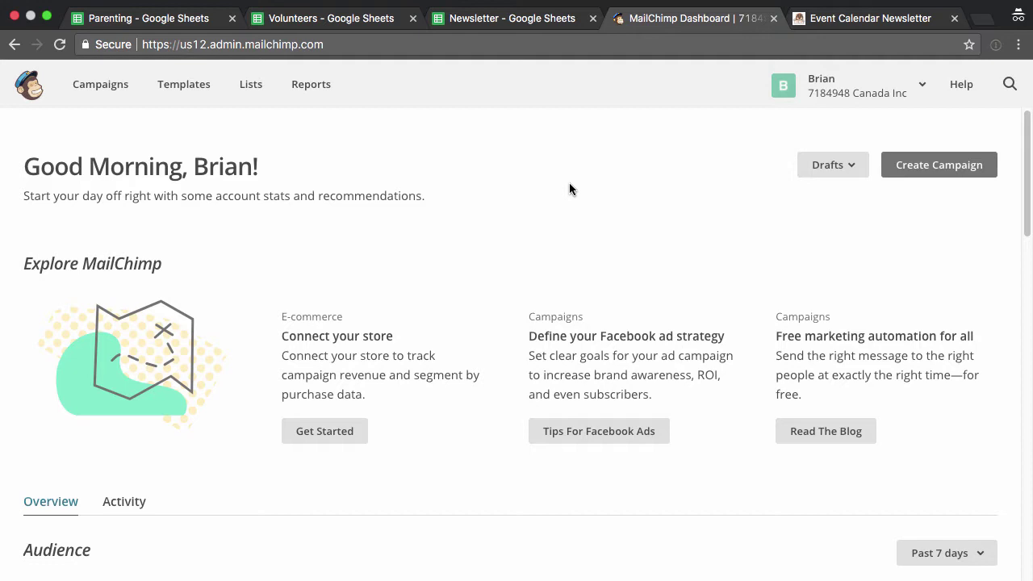
# Step: Review the existing MailChimp lists and the contacts in the Parenting, Volunteers and Newsletter spreadsheets in Google Sheets
pyautogui.click(256, 87)
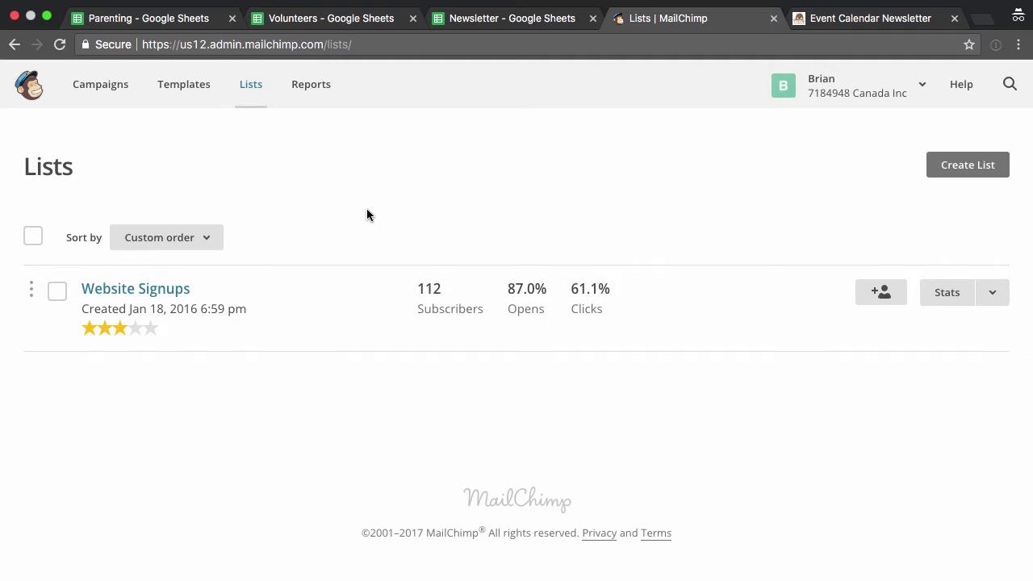
pyautogui.click(179, 21)
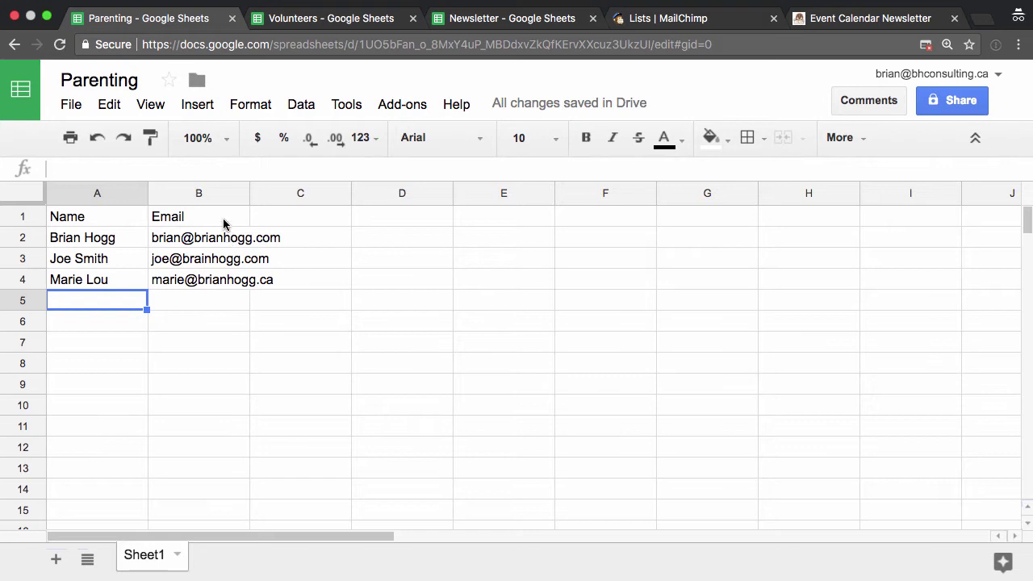
pyautogui.click(324, 21)
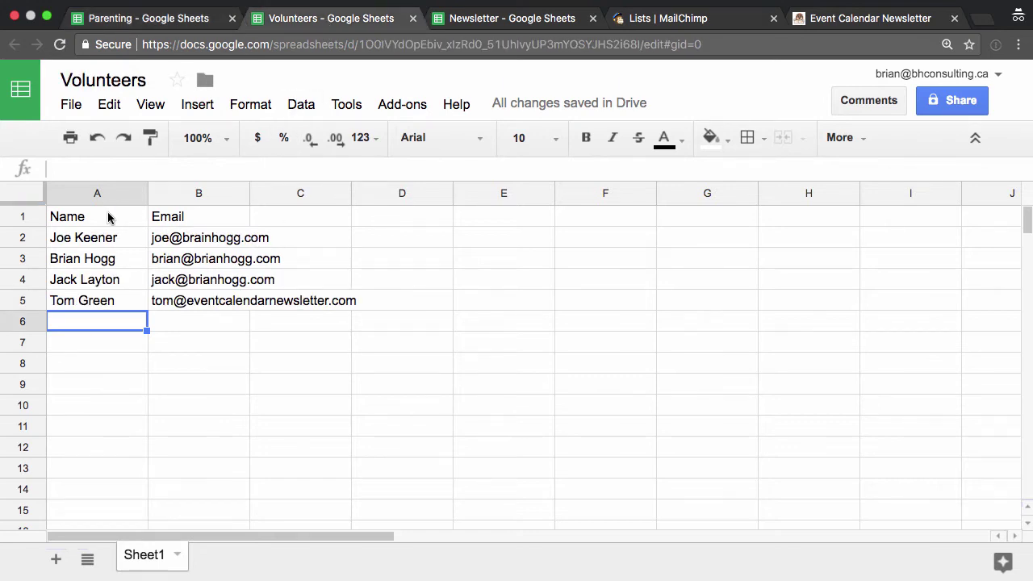
pyautogui.click(479, 16)
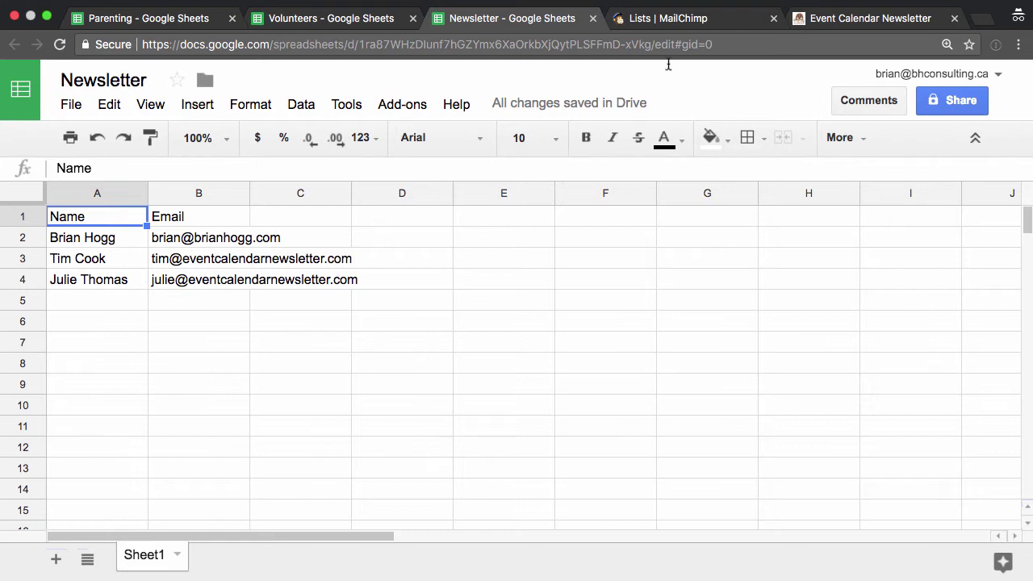
pyautogui.click(676, 20)
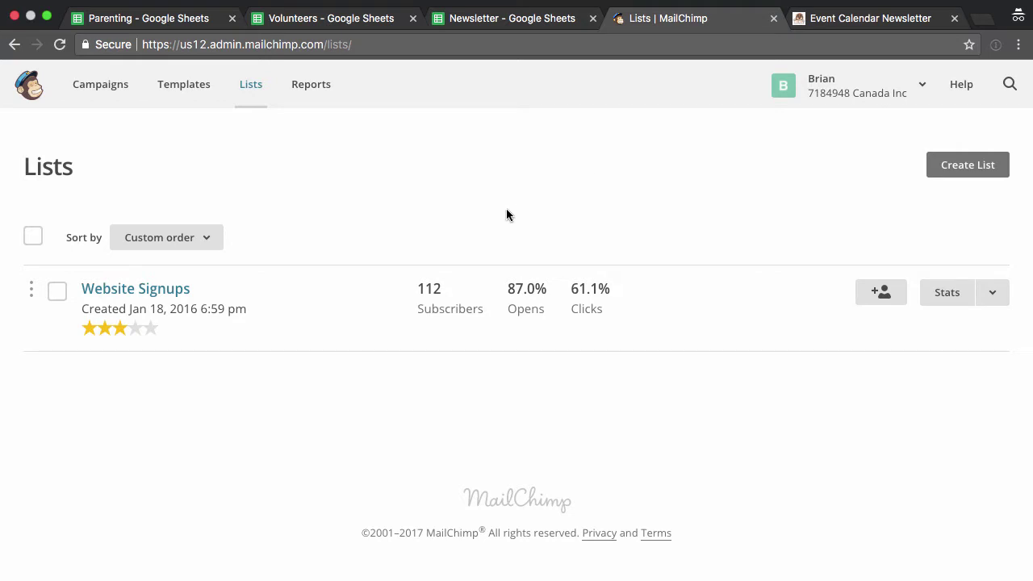
pyautogui.click(150, 18)
pyautogui.click(296, 26)
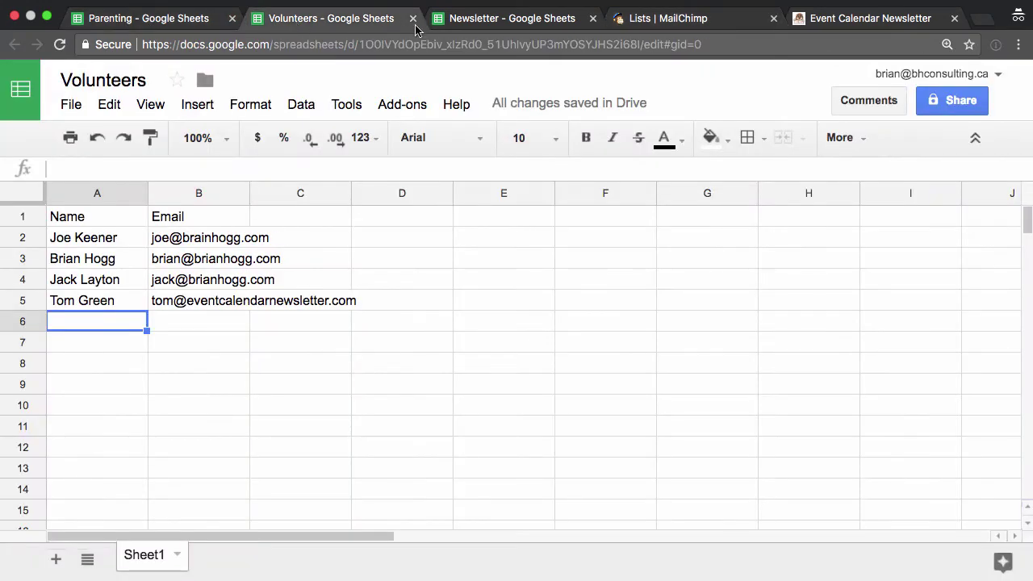
pyautogui.click(500, 27)
pyautogui.click(137, 24)
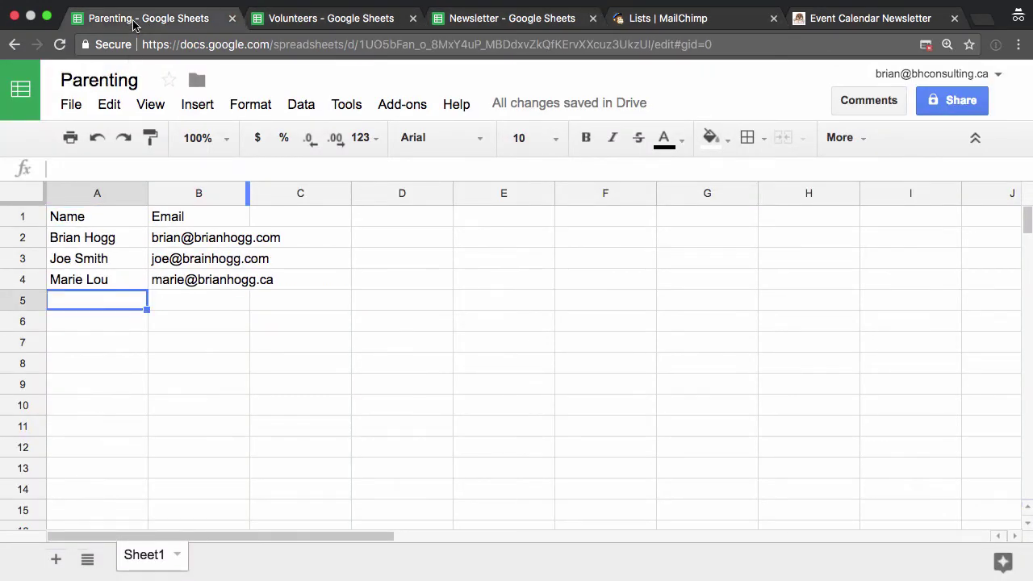
# Step: Highlight the row of the contact shared by the Parenting, Volunteers and Newsletter spreadsheets, then return to Parenting
pyautogui.click(26, 234)
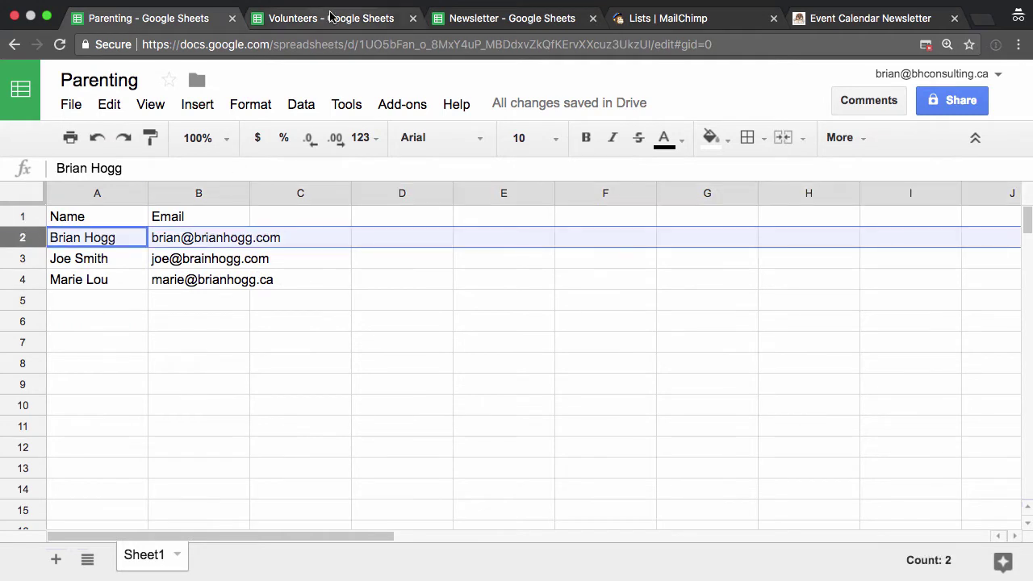
pyautogui.click(329, 20)
pyautogui.click(27, 262)
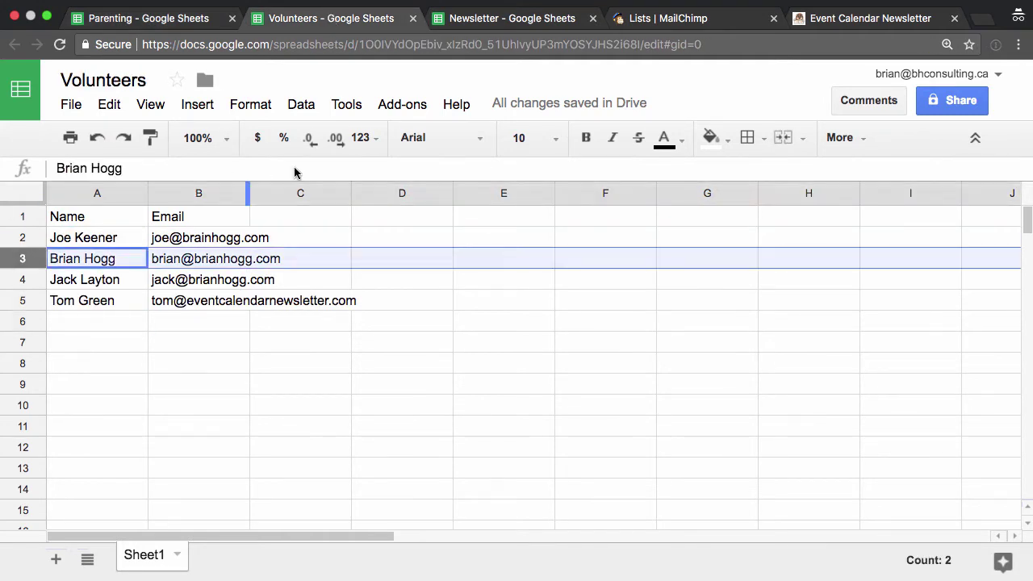
pyautogui.click(452, 18)
pyautogui.click(23, 238)
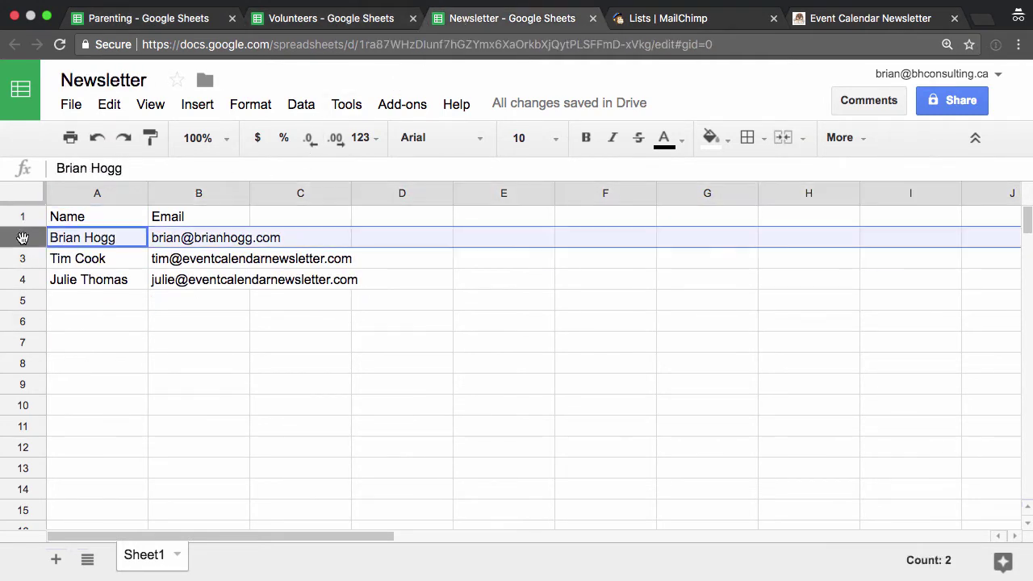
pyautogui.click(151, 19)
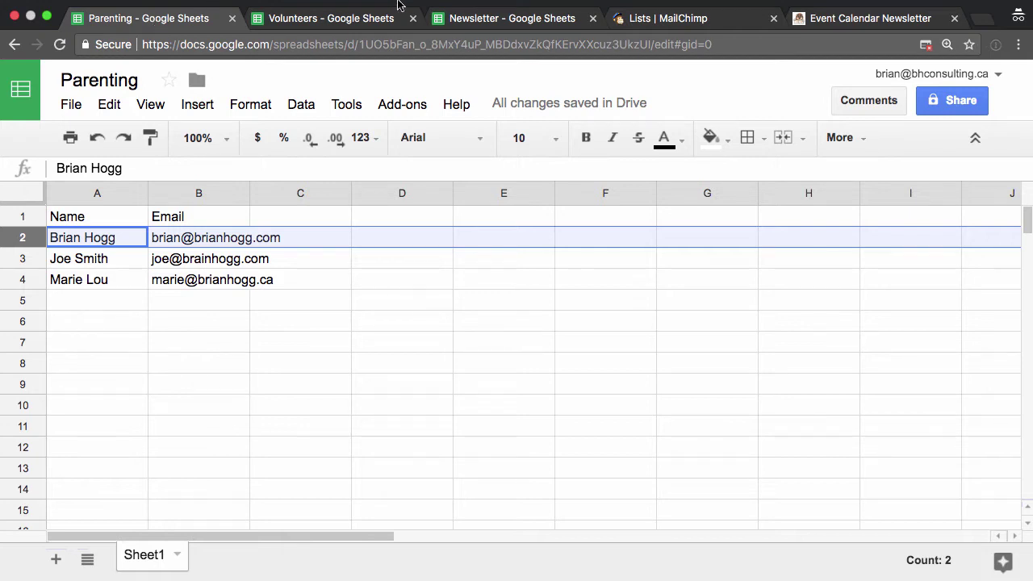
# Step: Switch to MailChimp and fill in a new list named My Organization with the sender's email and the default from name Organization Name
pyautogui.click(674, 23)
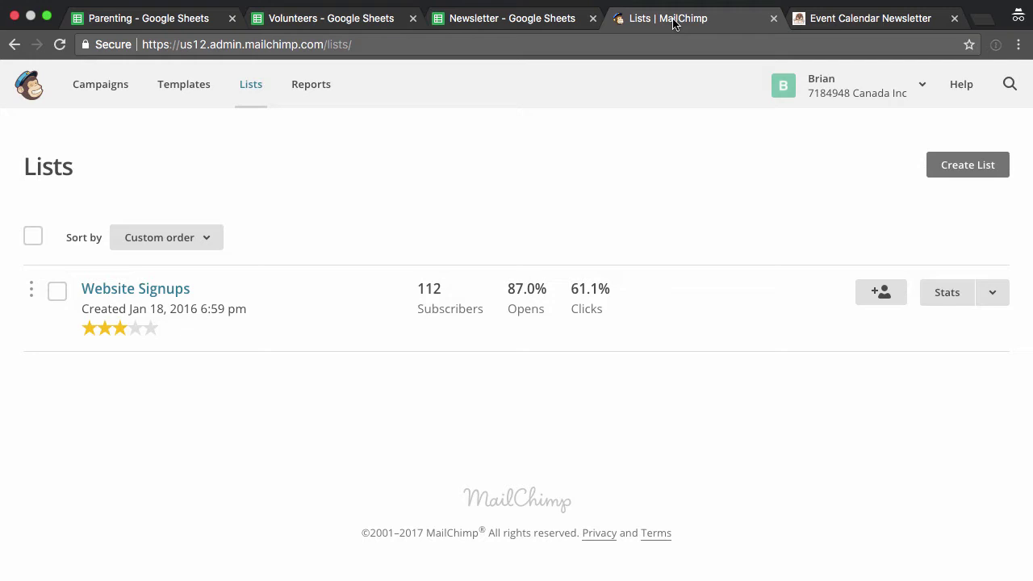
pyautogui.click(958, 166)
pyautogui.click(477, 363)
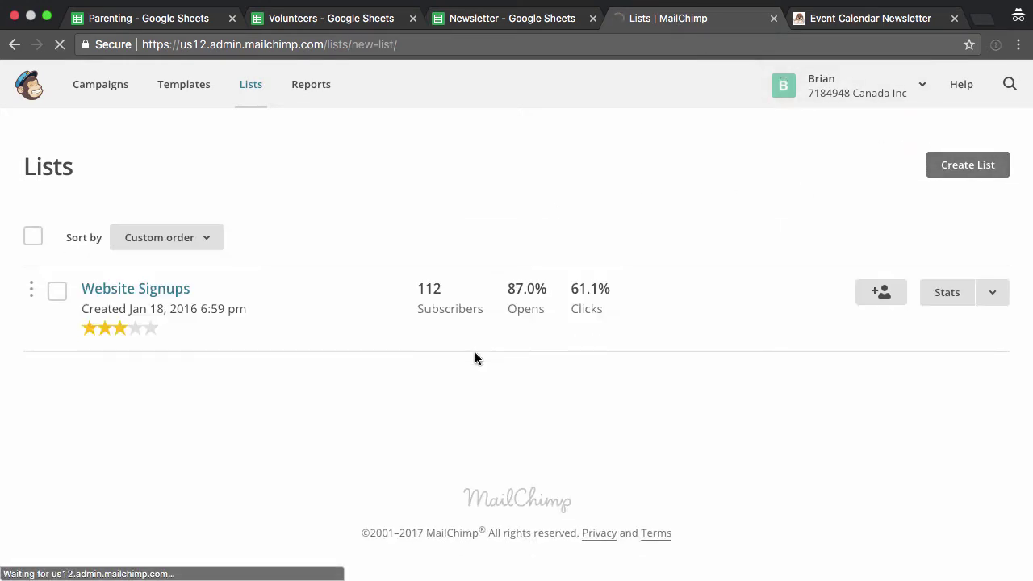
pyautogui.click(215, 299)
pyautogui.write('My Or')
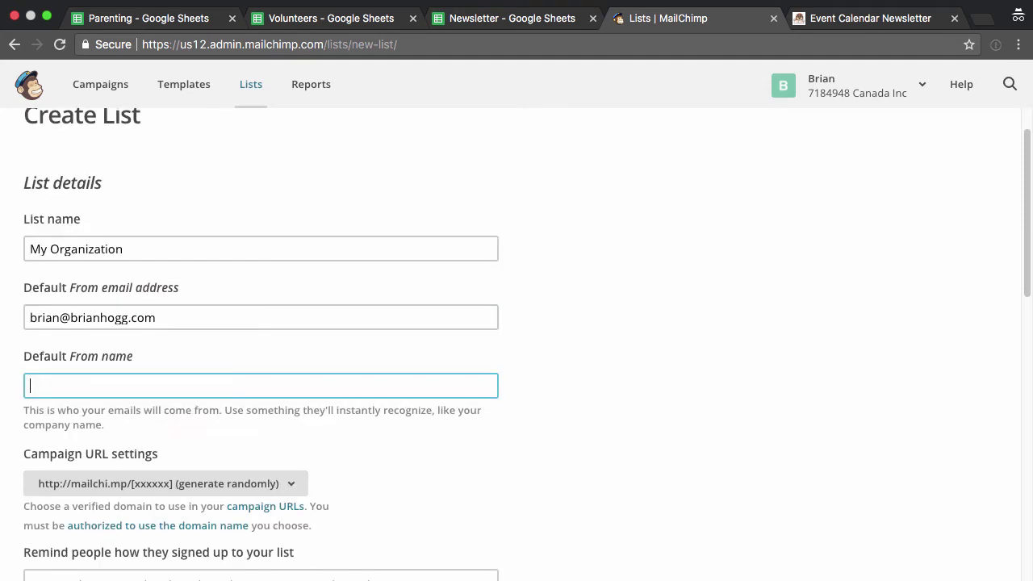
pyautogui.write('Brian Hogg')
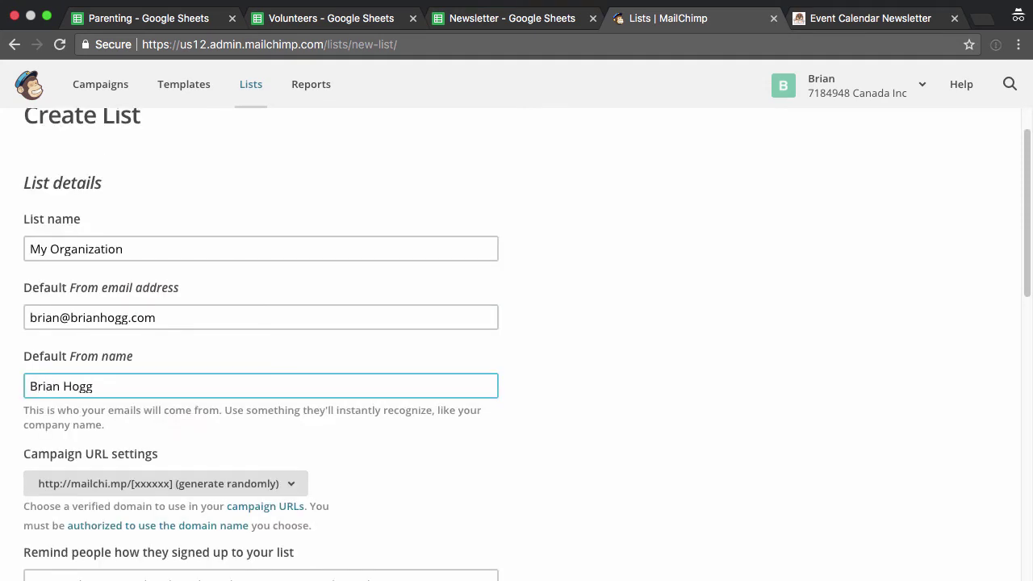
pyautogui.press('super+a')
pyautogui.write('Or')
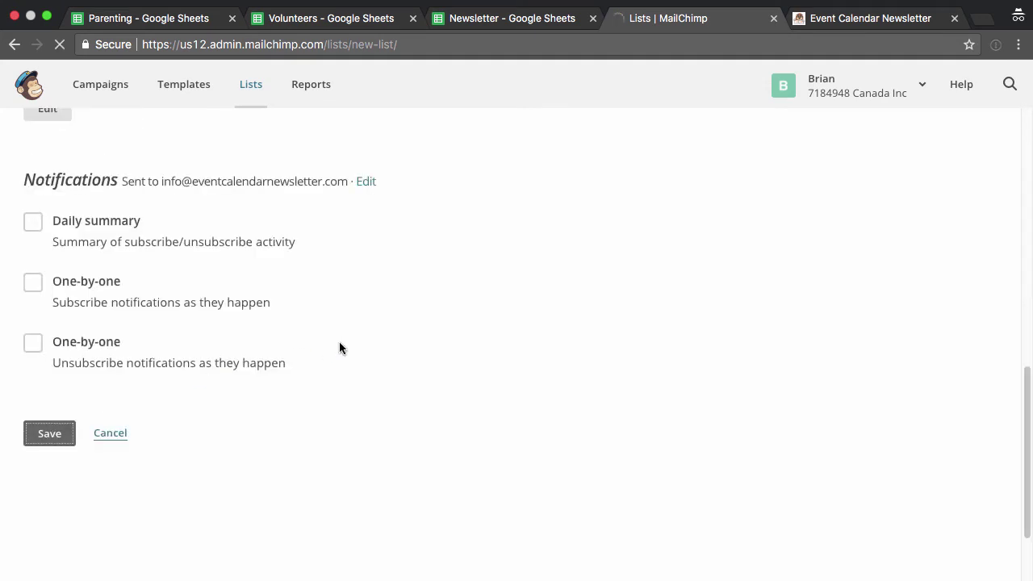
pyautogui.press('Return')
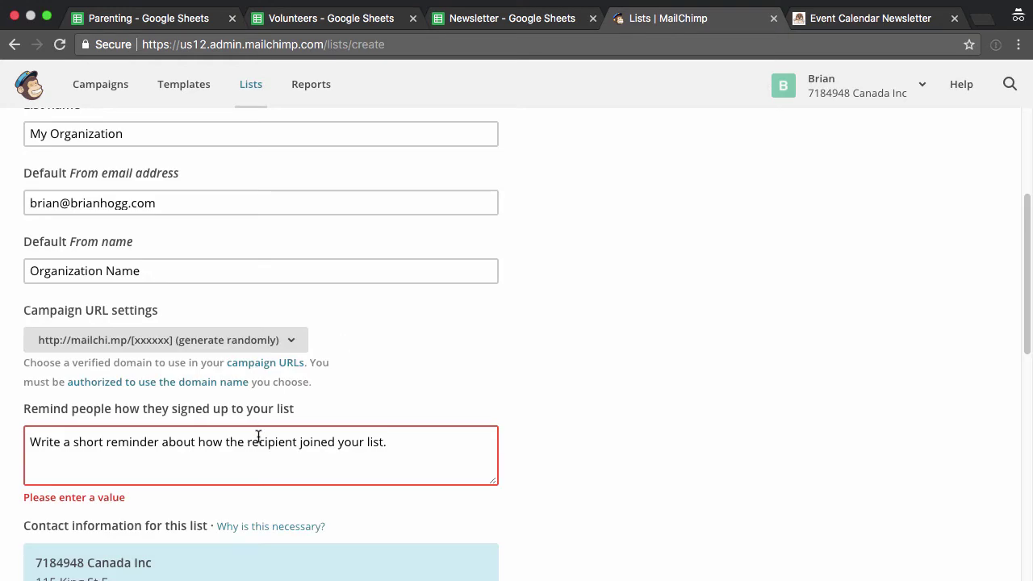
# Step: Set the signup reminder to "You signed up in person or via the website" and save the new list
pyautogui.click(260, 432)
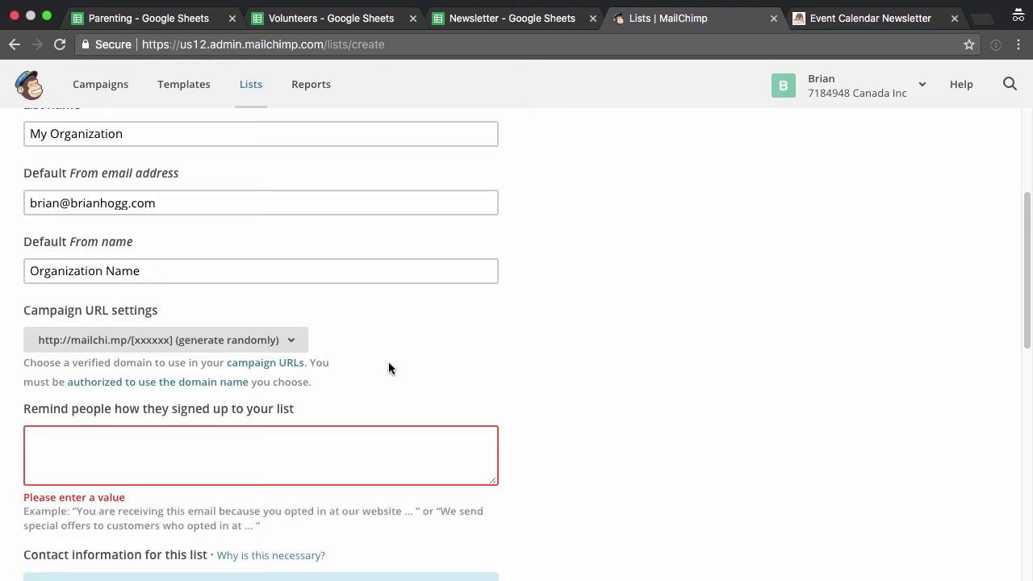
pyautogui.write('You signed up in person or via the website')
pyautogui.scroll(-6, 478, 346)
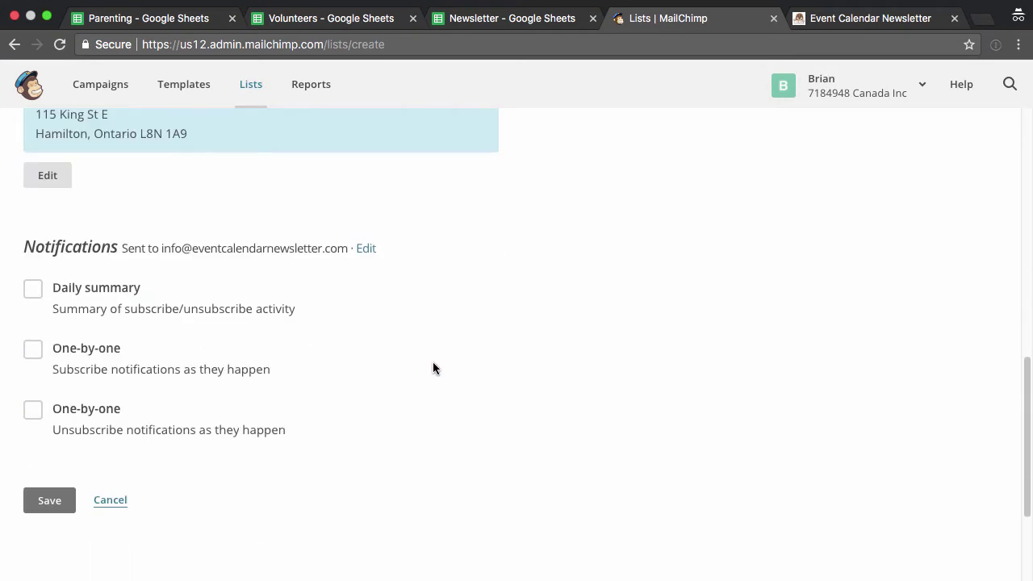
pyautogui.click(48, 501)
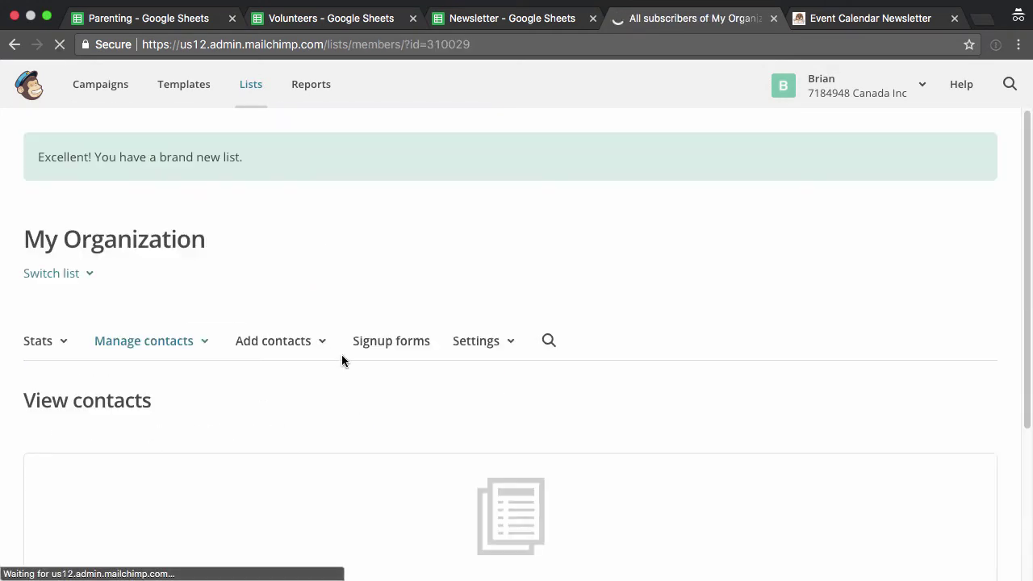
# Step: Open the form for creating contact groups in the My Organization list
pyautogui.scroll(-4, 341, 361)
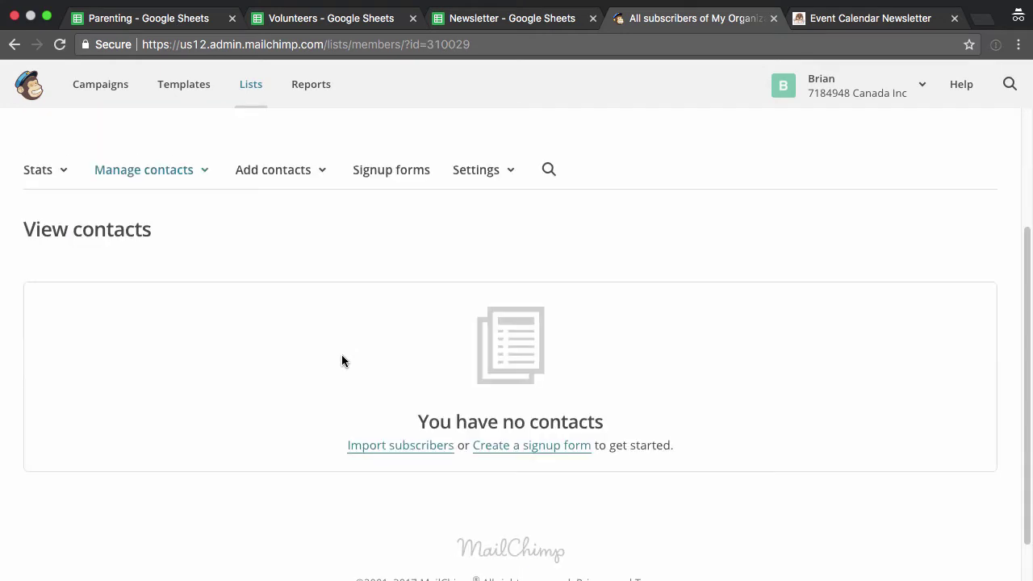
pyautogui.click(508, 174)
pyautogui.click(277, 172)
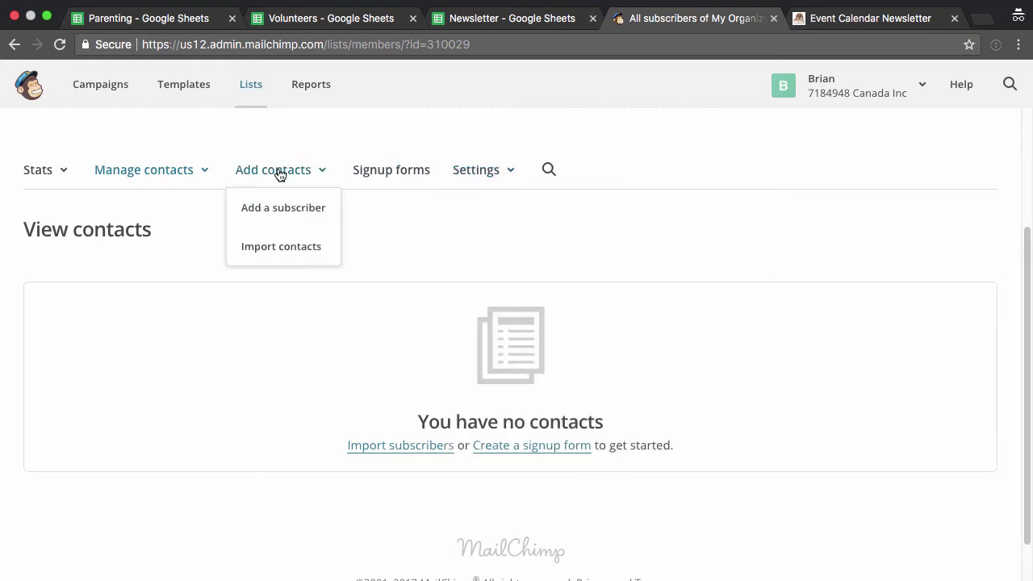
pyautogui.click(136, 179)
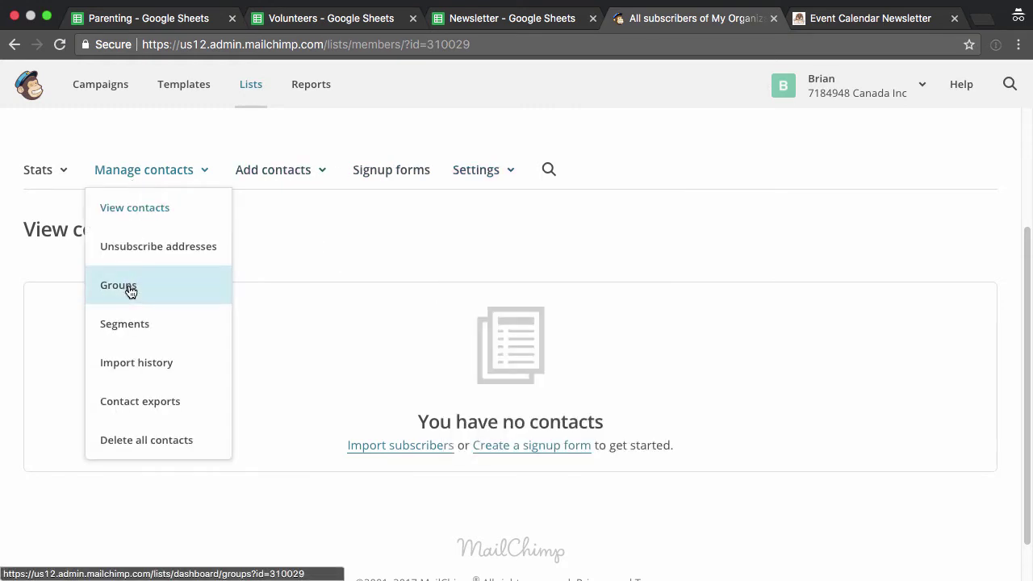
pyautogui.click(129, 289)
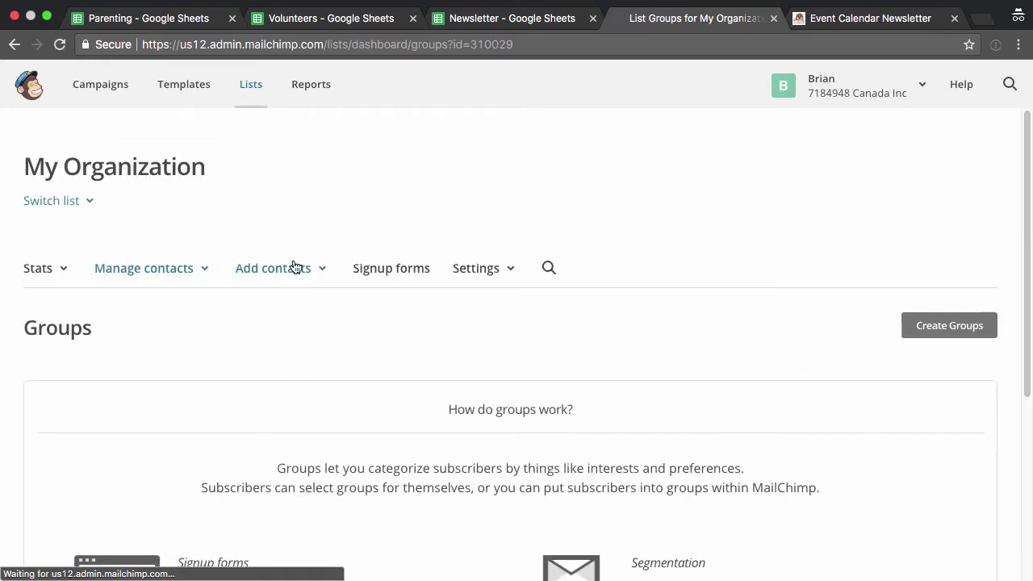
pyautogui.scroll(-2, 293, 265)
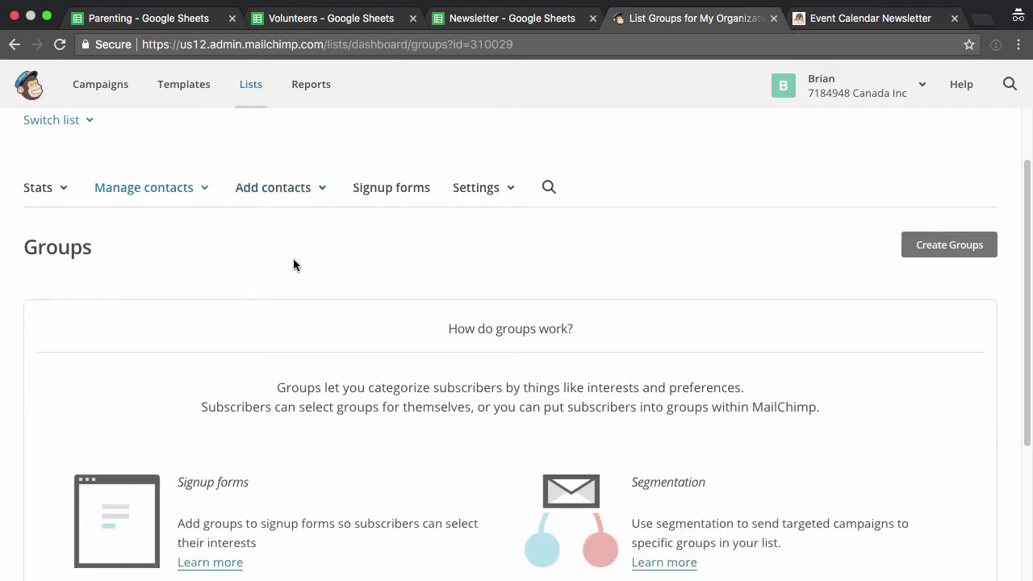
pyautogui.scroll(1, 293, 263)
pyautogui.click(920, 271)
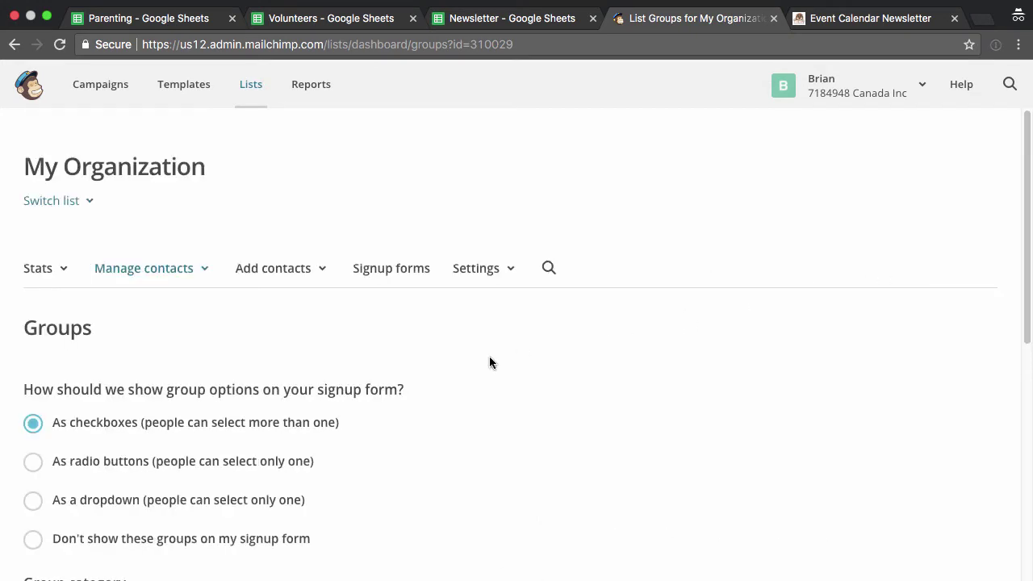
# Step: Name the group category Interests
pyautogui.scroll(-3, 488, 361)
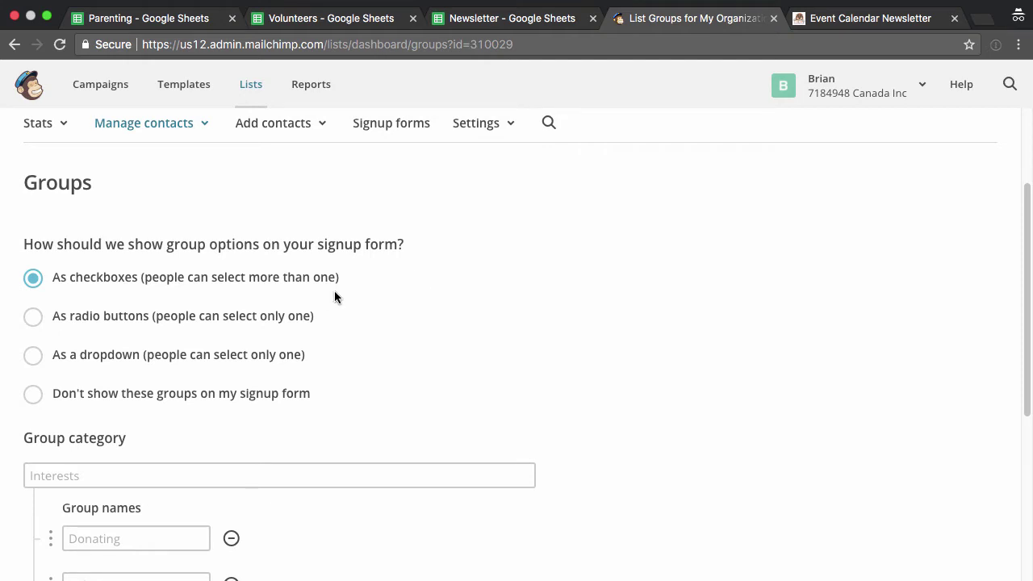
pyautogui.scroll(-3, 96, 272)
pyautogui.click(131, 274)
pyautogui.write('Interests')
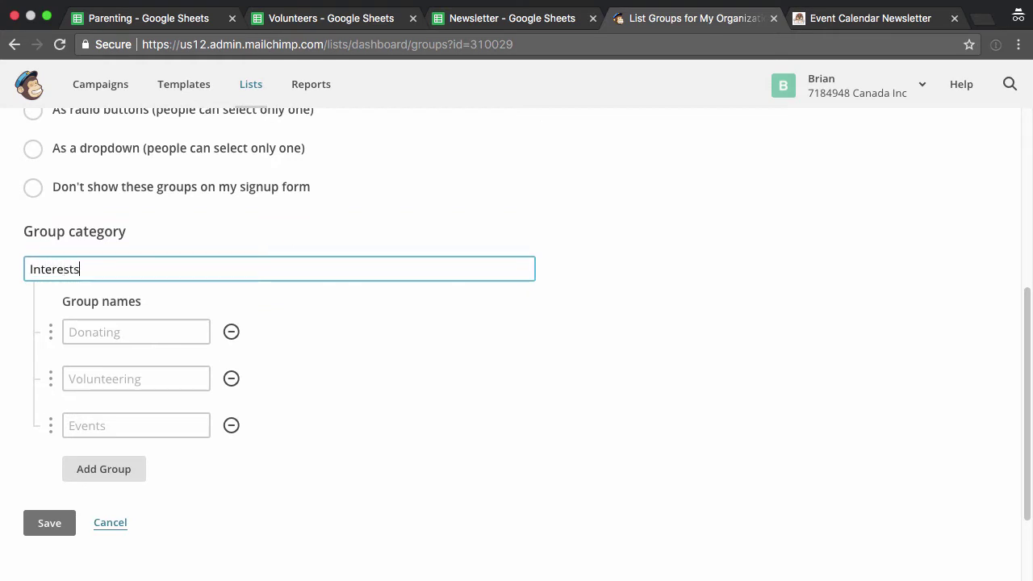
# Step: Add groups named Parenting and Volunteering under the Interests category and save them
pyautogui.press('Tab')
pyautogui.write('Parenting')
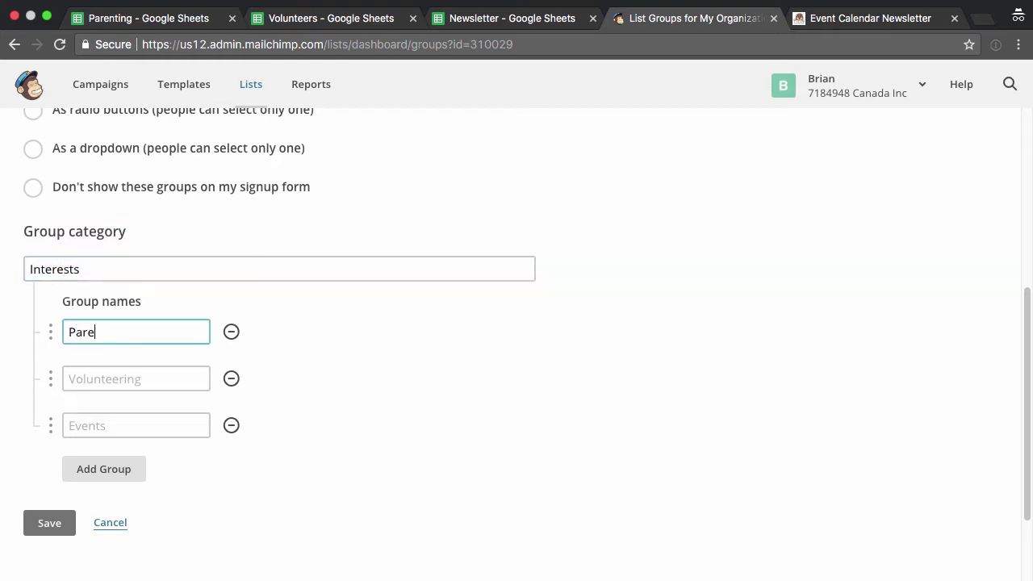
pyautogui.press('Tab')
pyautogui.write('Volun')
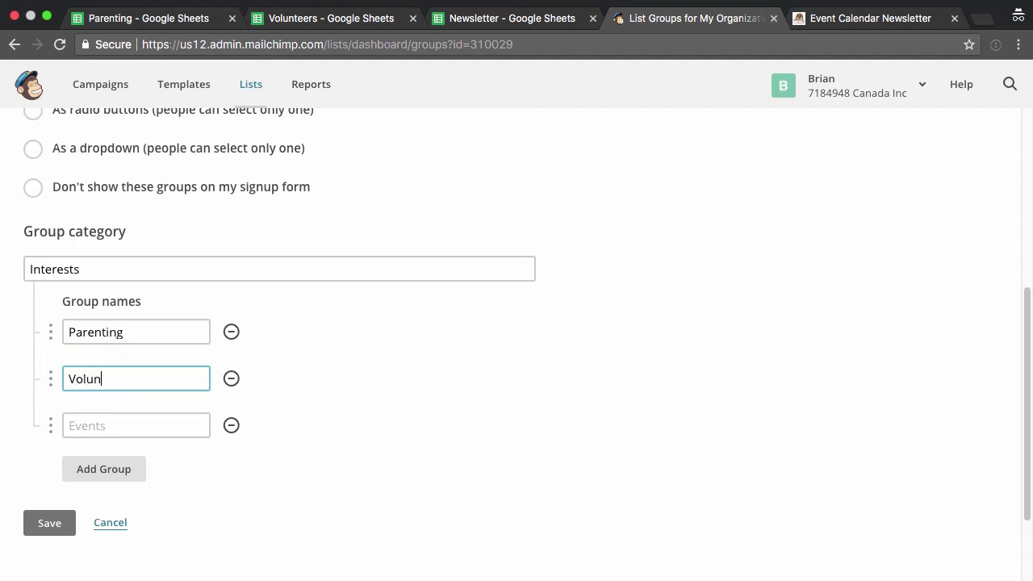
pyautogui.write('teering')
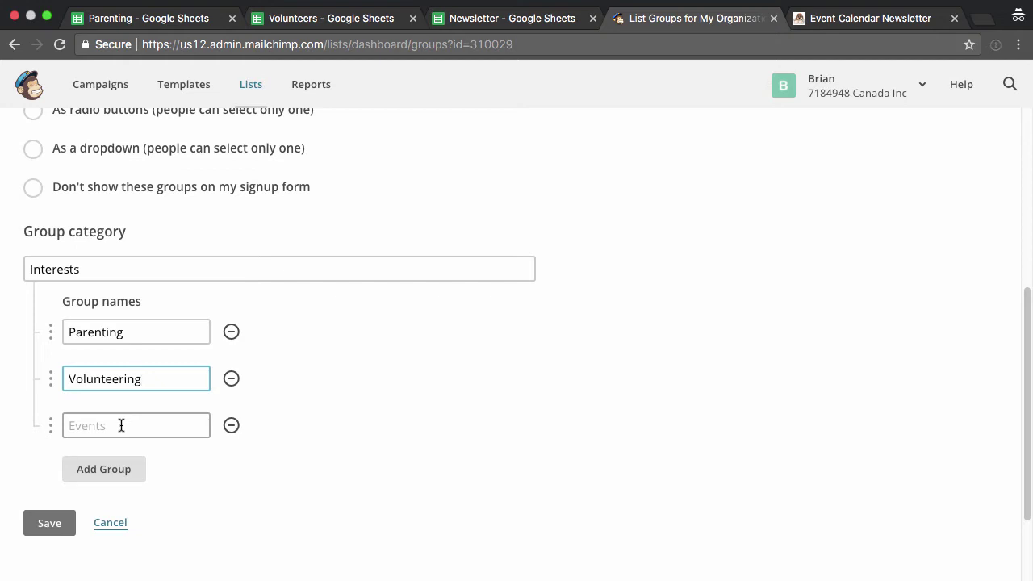
pyautogui.scroll(-3, 376, 397)
pyautogui.scroll(2, 376, 402)
pyautogui.scroll(-1, 376, 401)
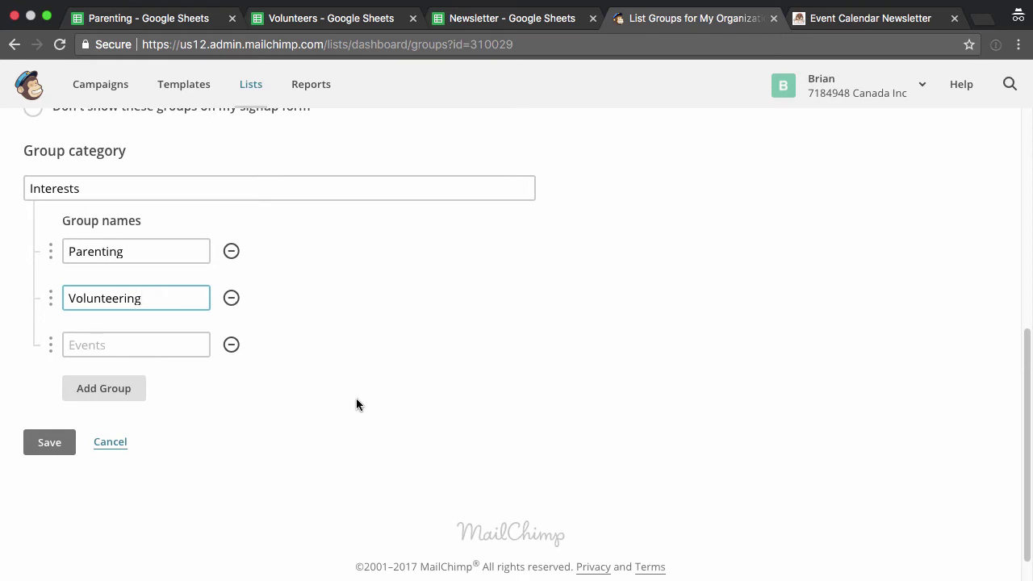
pyautogui.click(50, 442)
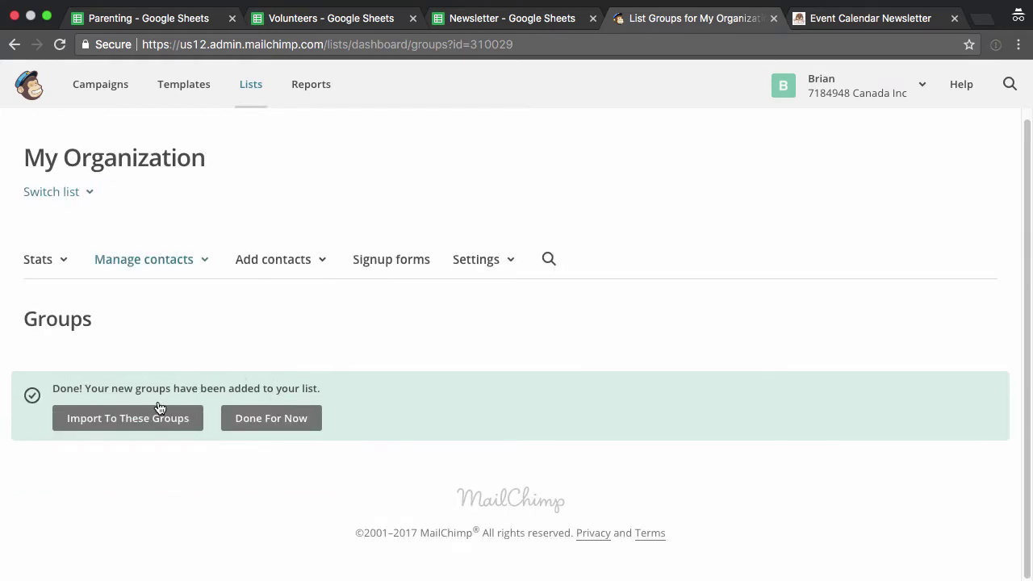
pyautogui.click(274, 265)
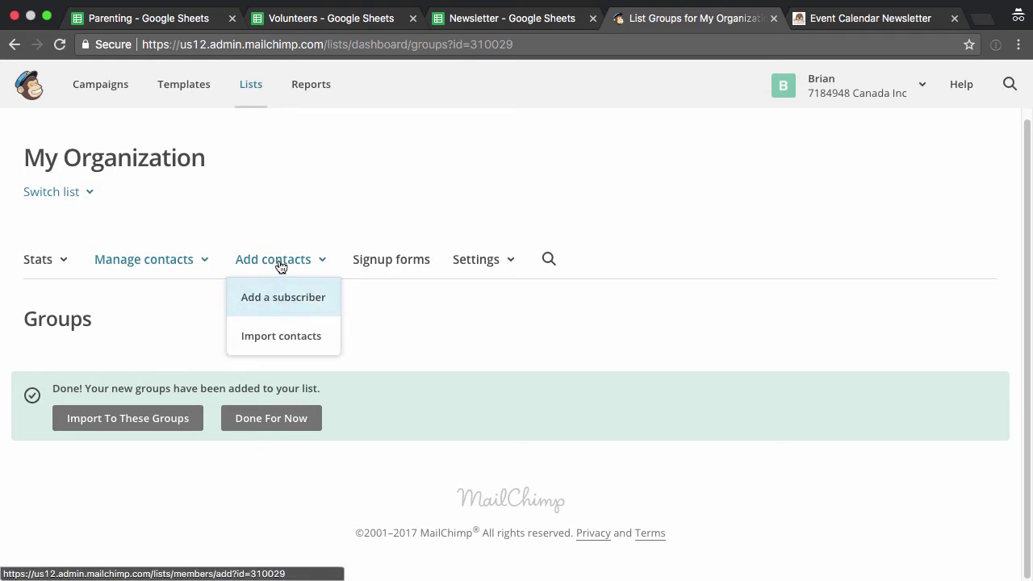
pyautogui.click(299, 215)
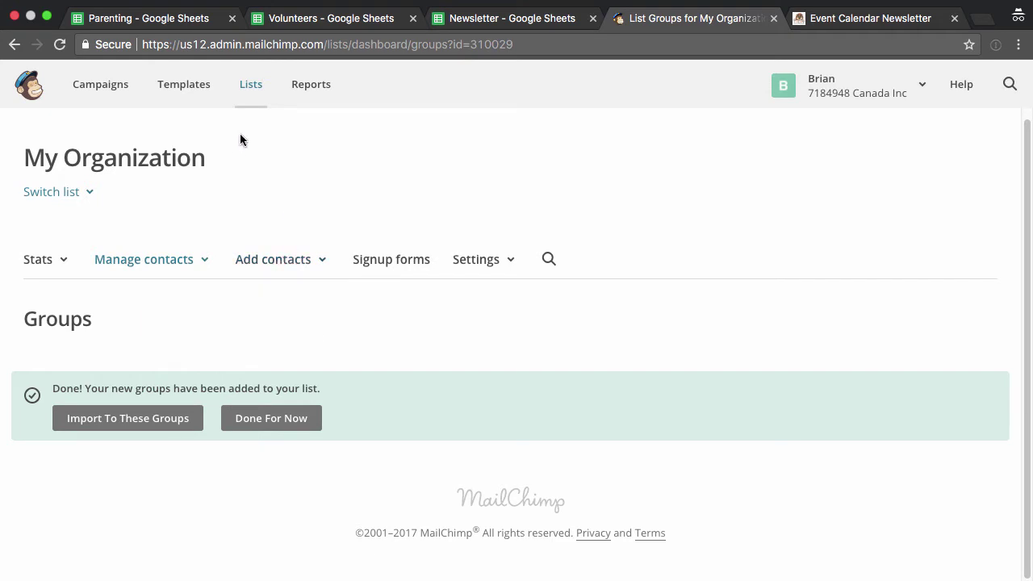
# Step: Start a contact import into the My Organization list, and download the Parenting Google Sheet as comma-separated values
pyautogui.click(296, 263)
pyautogui.click(284, 331)
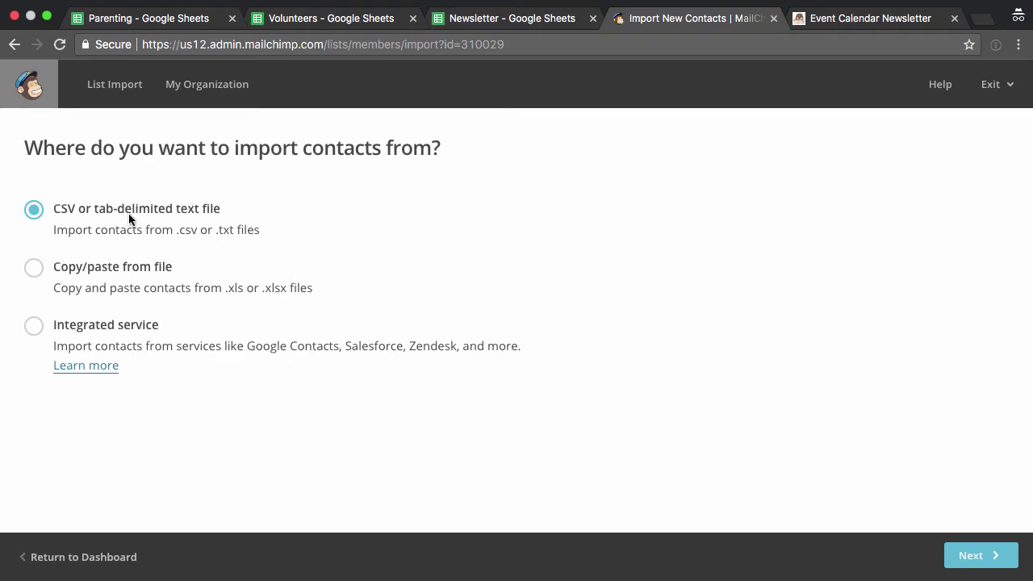
pyautogui.click(157, 17)
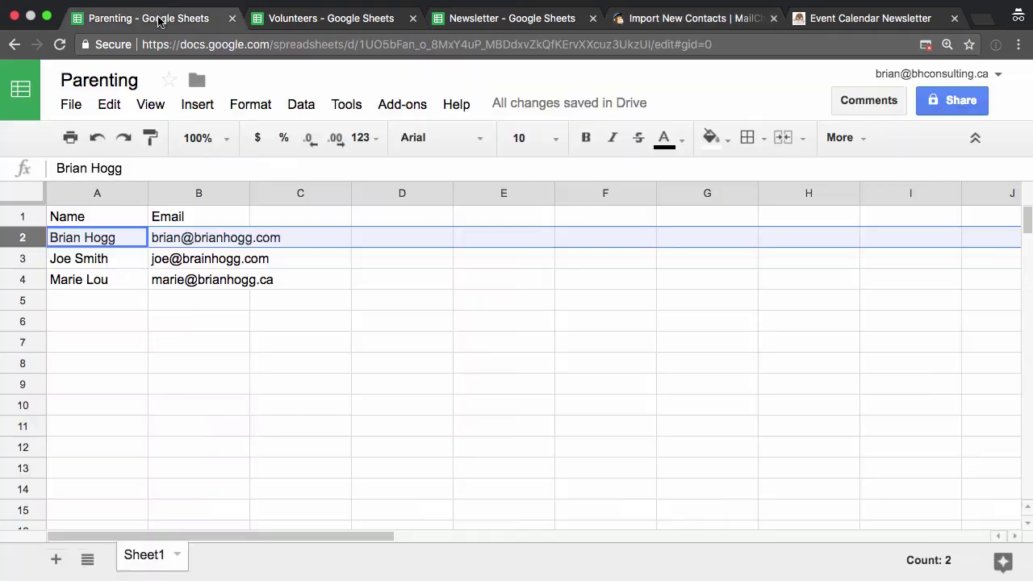
pyautogui.click(71, 108)
pyautogui.moveTo(143, 423)
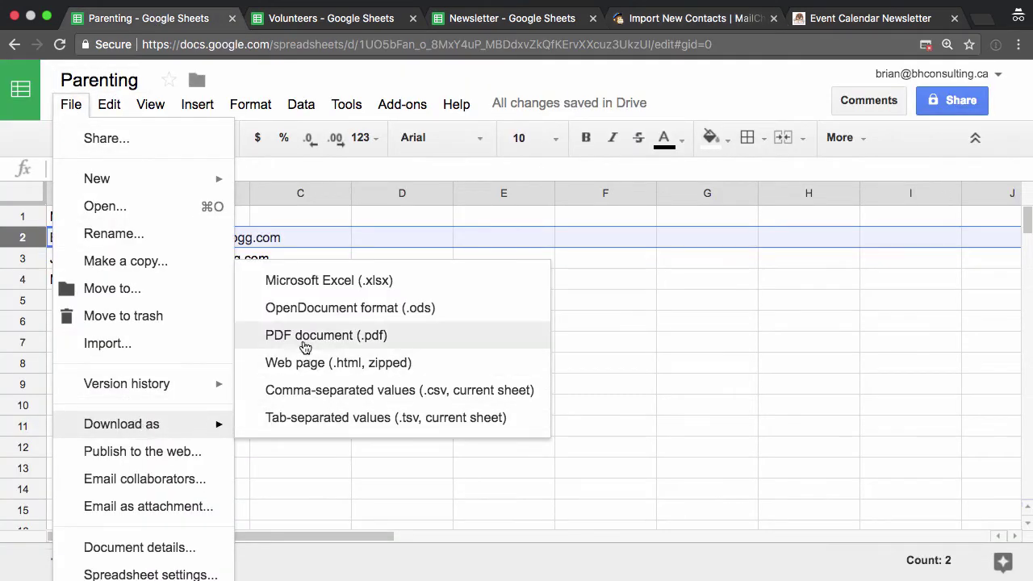
pyautogui.click(326, 389)
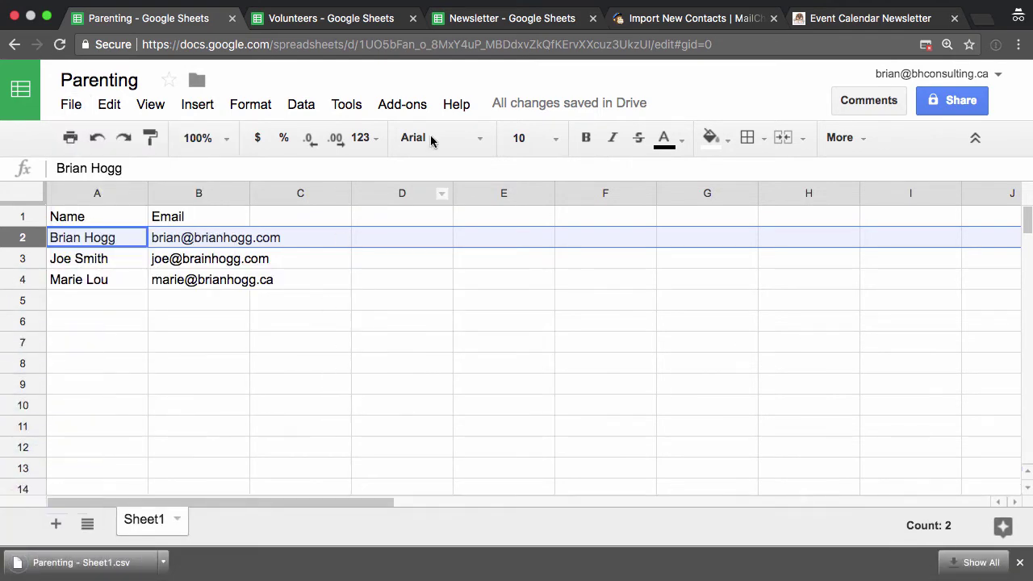
# Step: Back in MailChimp, choose the CSV import source and upload Parenting - Sheet1.csv
pyautogui.click(686, 18)
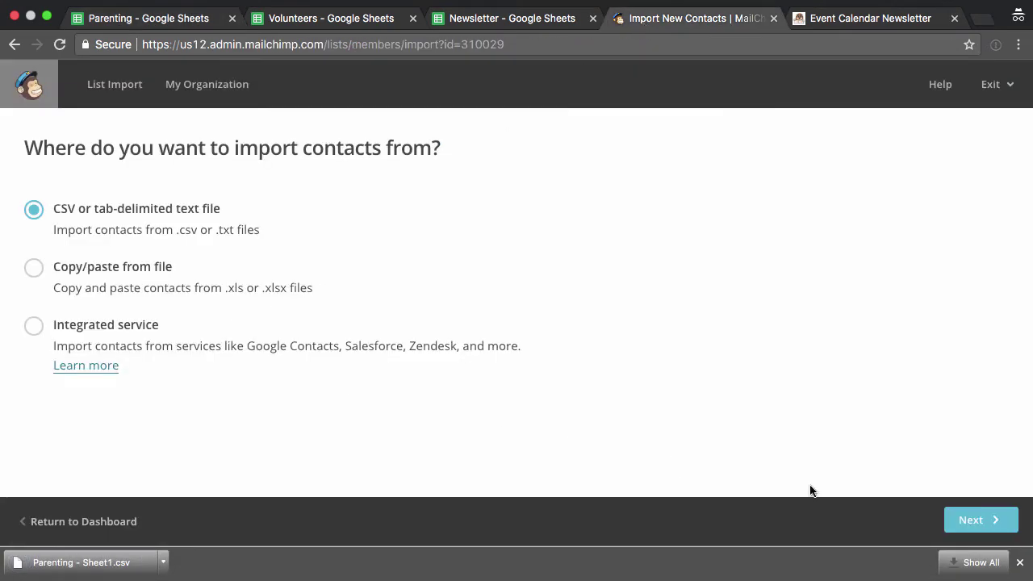
pyautogui.click(976, 519)
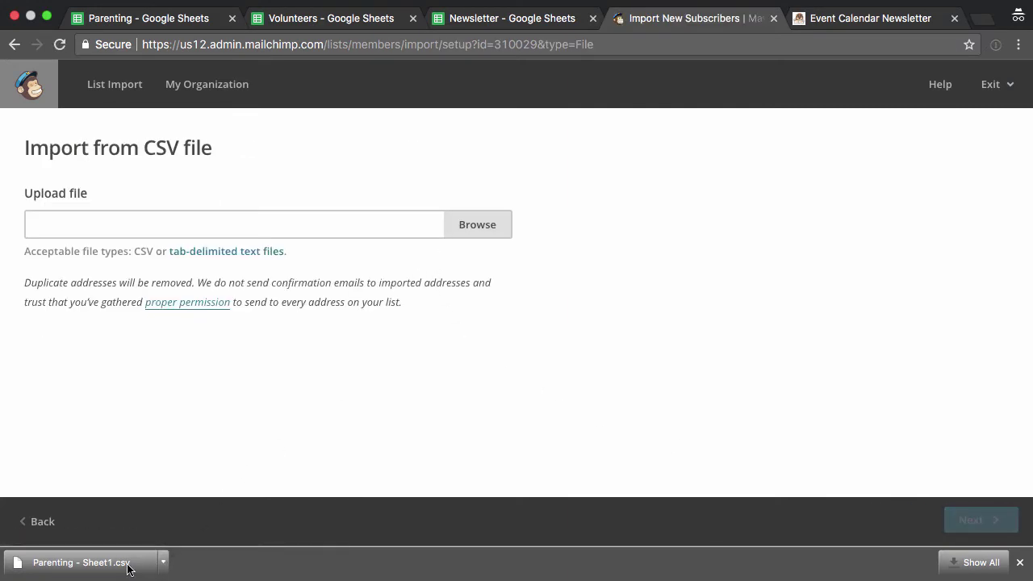
pyautogui.moveTo(127, 567); pyautogui.dragTo(404, 231)
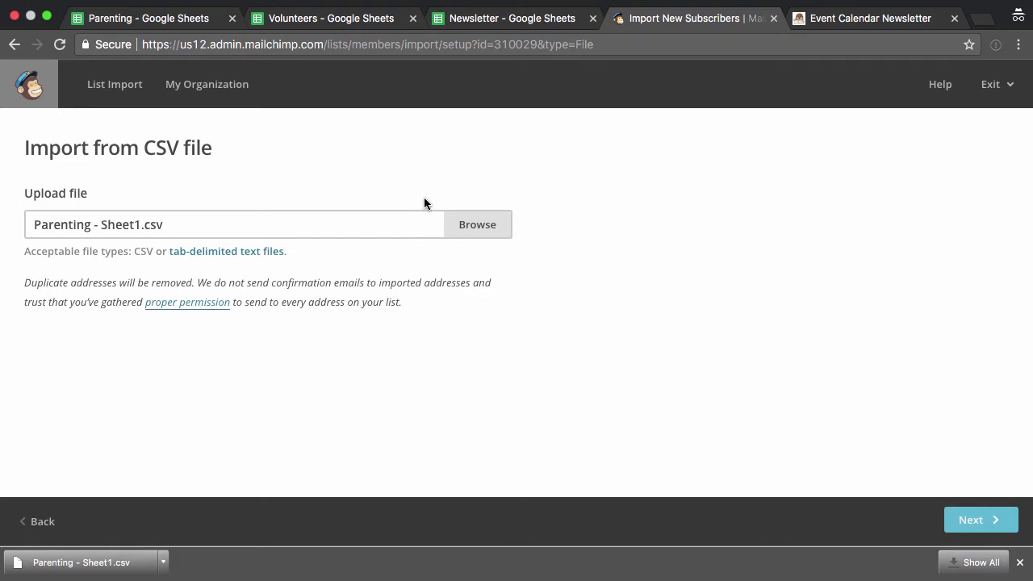
pyautogui.click(979, 517)
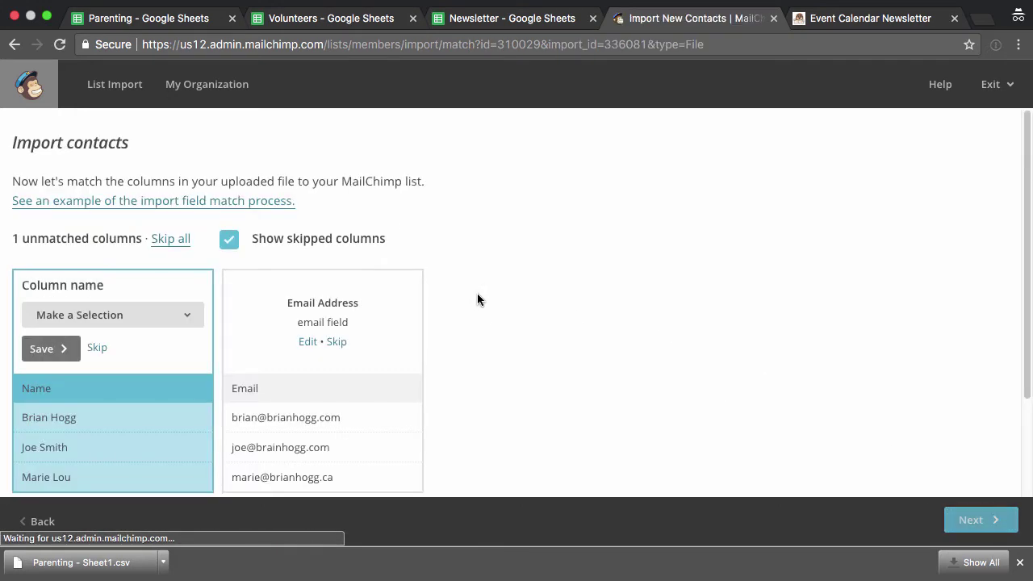
# Step: Skip the Name column, save the Email column as Email Address, and proceed to the import review
pyautogui.scroll(-1, 476, 300)
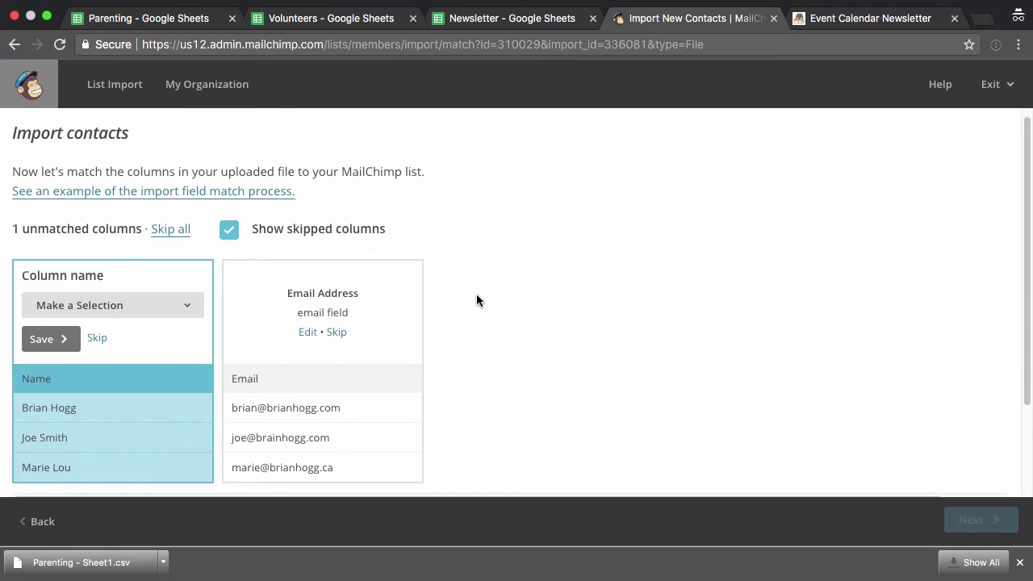
pyautogui.click(120, 305)
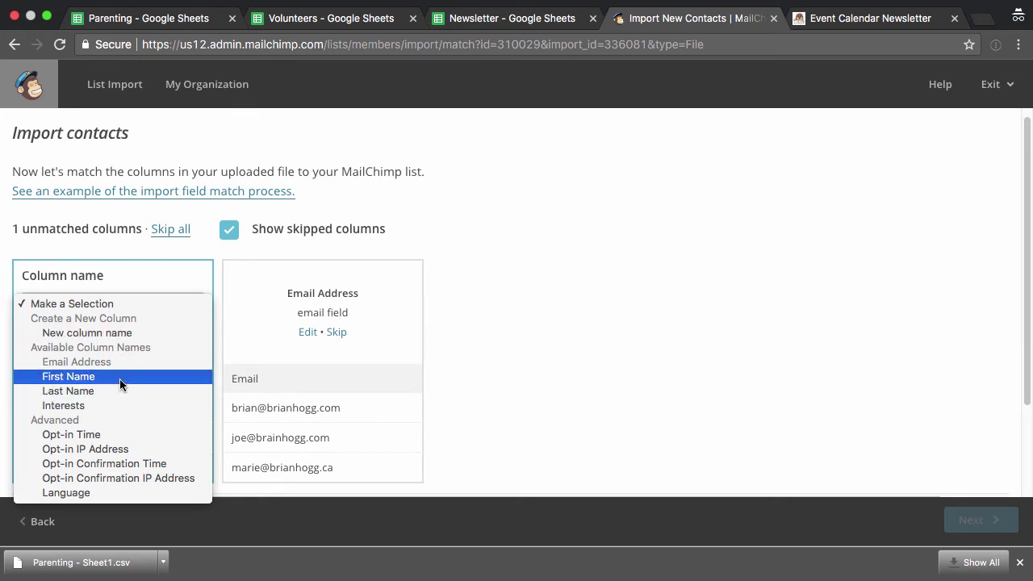
pyautogui.click(138, 267)
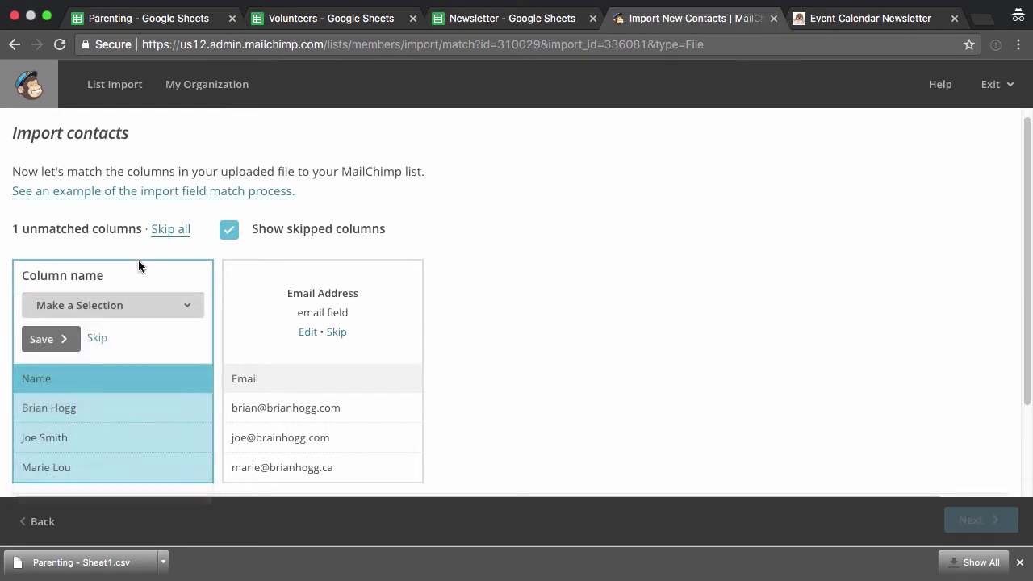
pyautogui.click(97, 338)
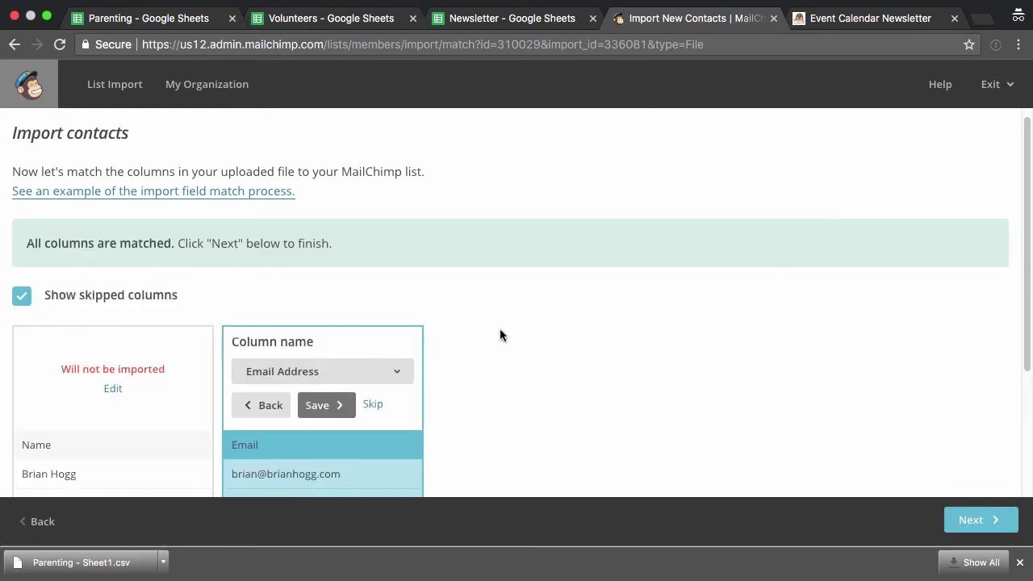
pyautogui.scroll(-2, 500, 334)
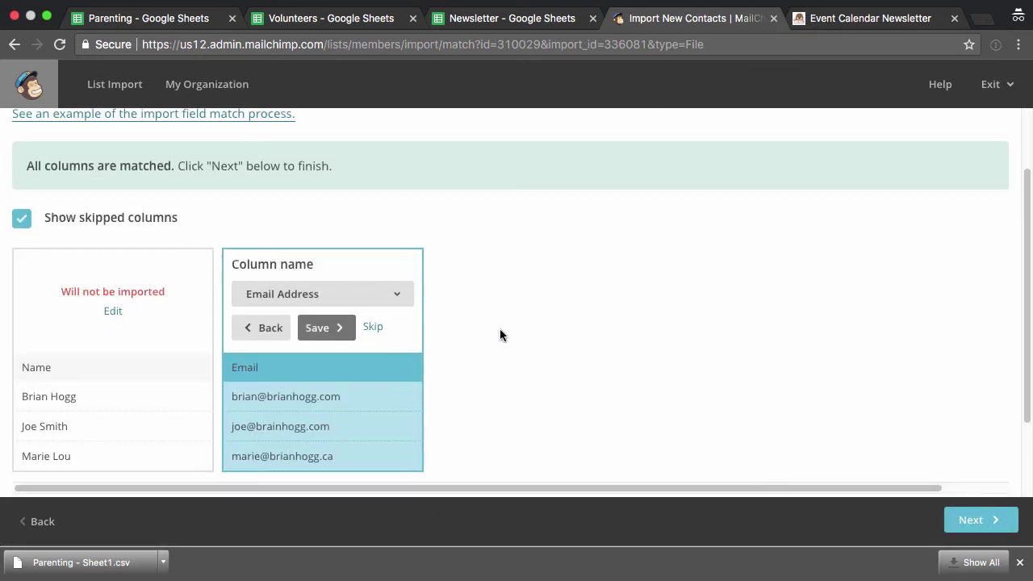
pyautogui.click(324, 331)
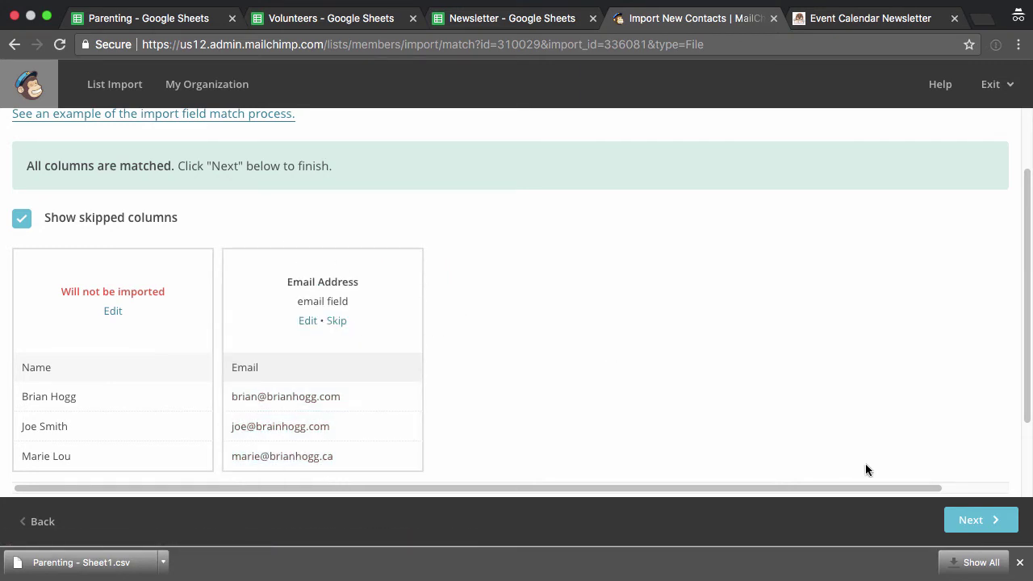
pyautogui.click(971, 519)
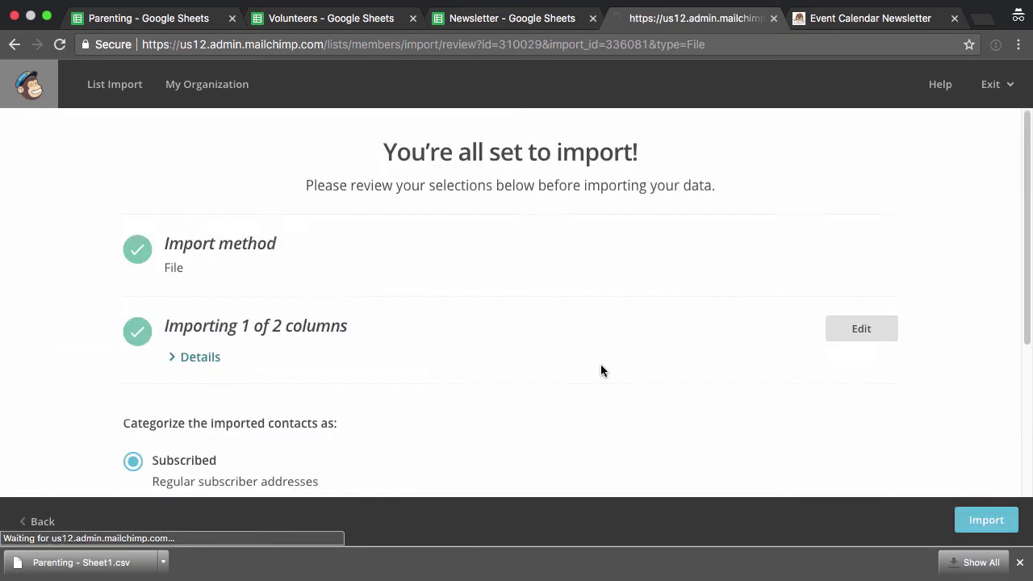
# Step: Assign the imported contacts to the Parenting group under Interests, keeping them categorized as Subscribed
pyautogui.scroll(-3, 456, 320)
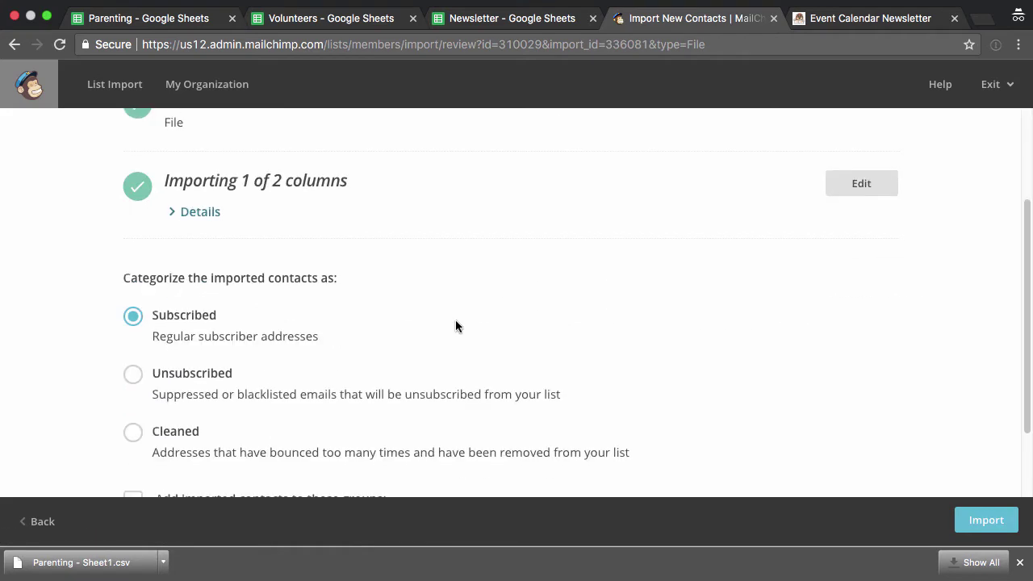
pyautogui.scroll(-2, 456, 326)
pyautogui.scroll(3, 455, 326)
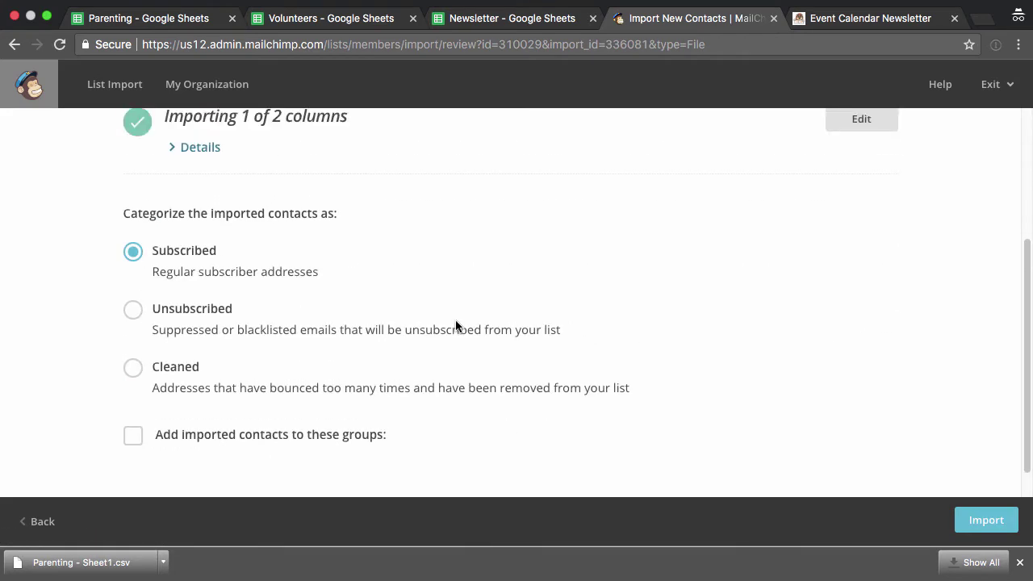
pyautogui.scroll(2, 455, 326)
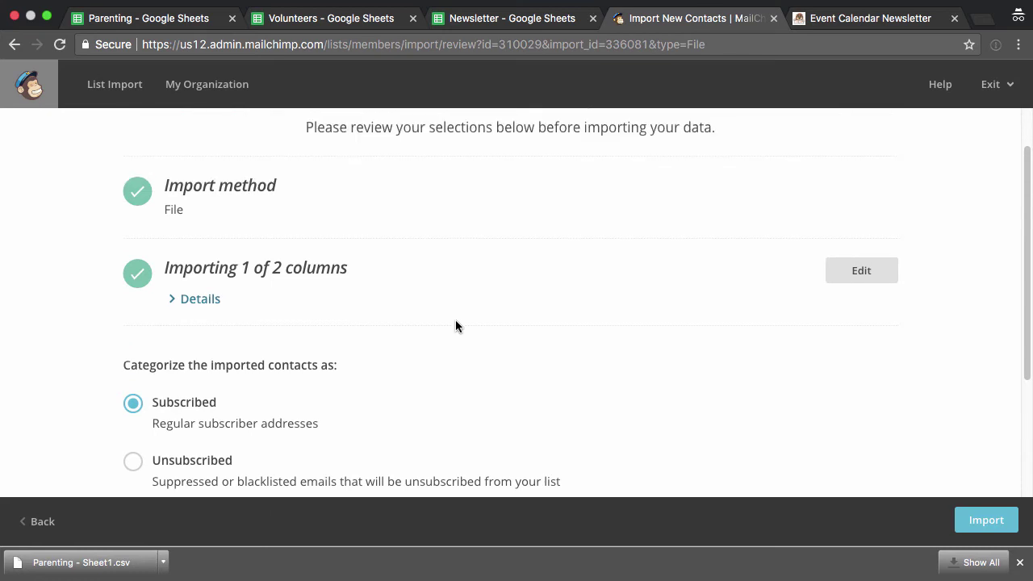
pyautogui.scroll(-4, 455, 326)
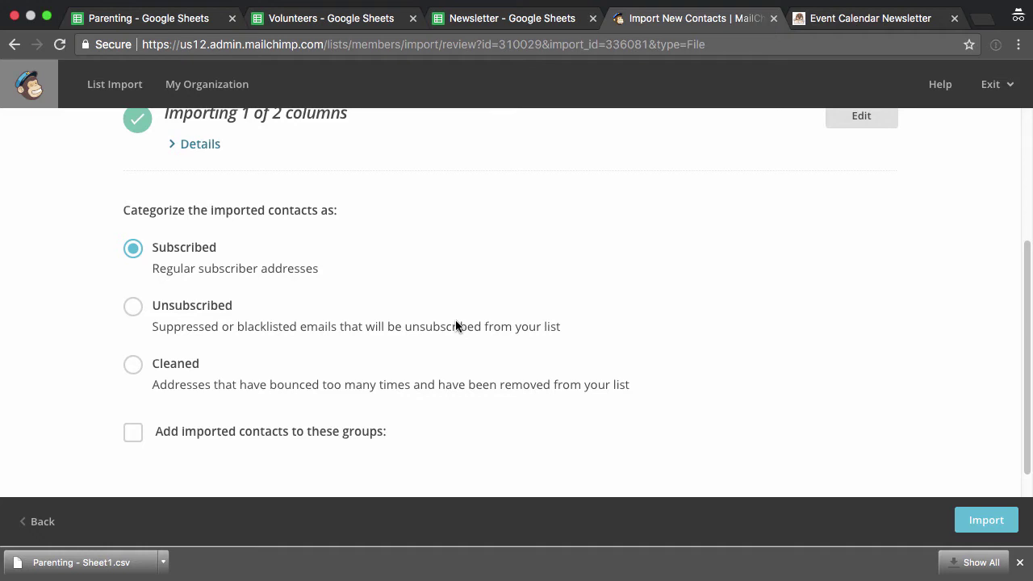
pyautogui.click(132, 432)
pyautogui.scroll(-2, 113, 383)
pyautogui.click(164, 404)
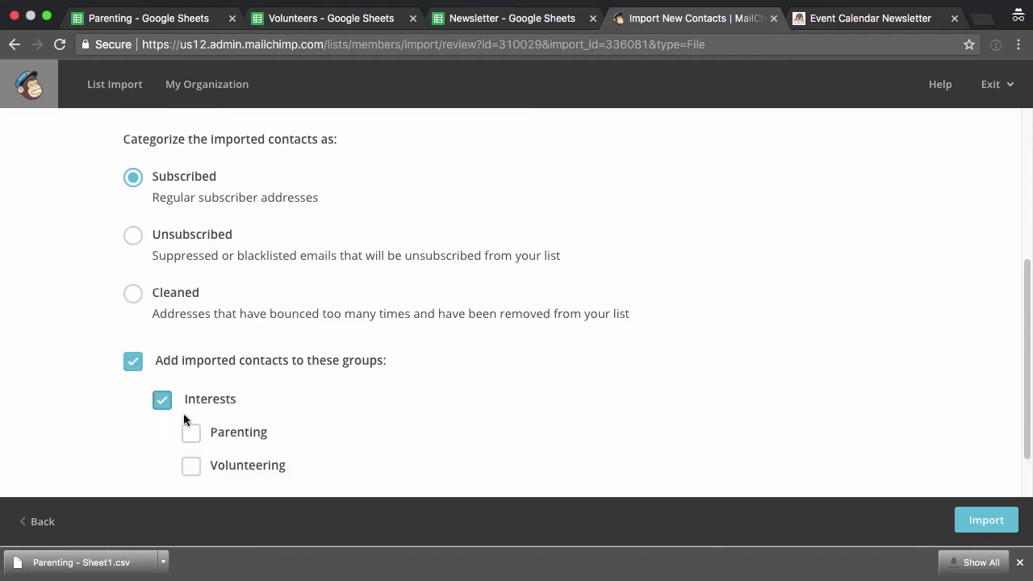
pyautogui.click(190, 432)
pyautogui.scroll(-2, 92, 399)
pyautogui.scroll(2, 92, 405)
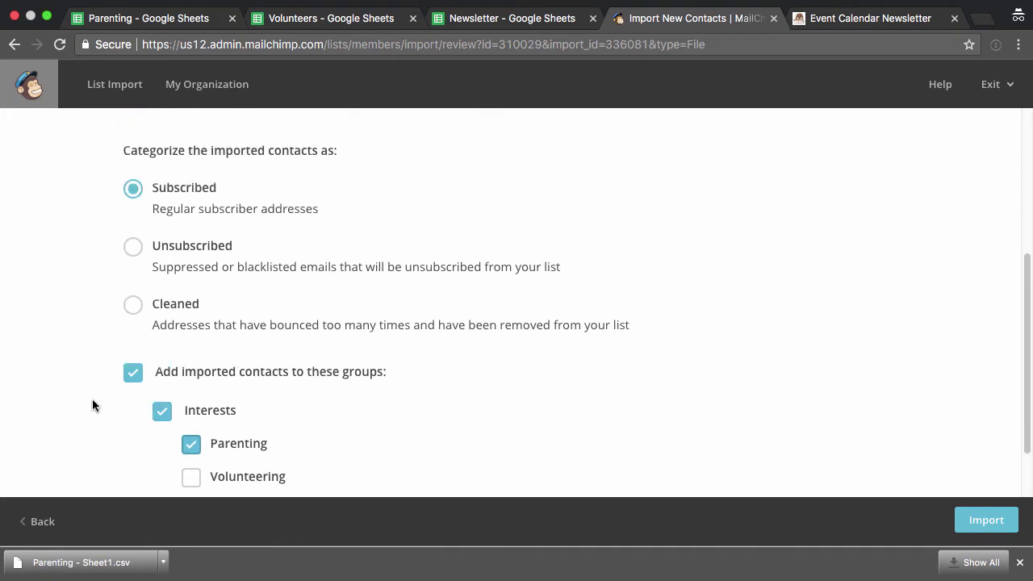
# Step: Import the Parenting contacts and look over the resulting subscriber table
pyautogui.scroll(-2, 97, 387)
pyautogui.scroll(3, 95, 380)
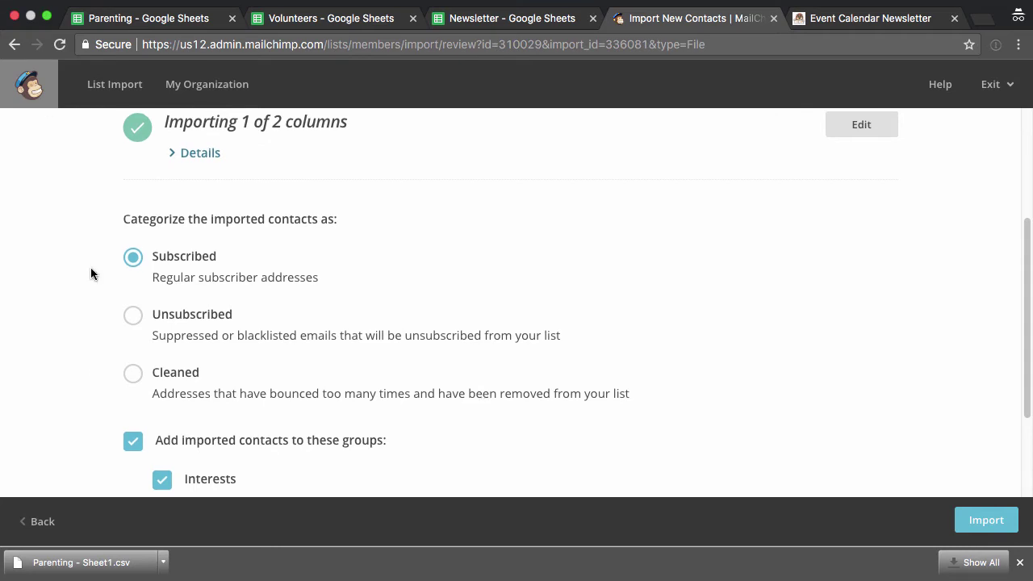
pyautogui.scroll(-3, 87, 265)
pyautogui.scroll(-1, 87, 265)
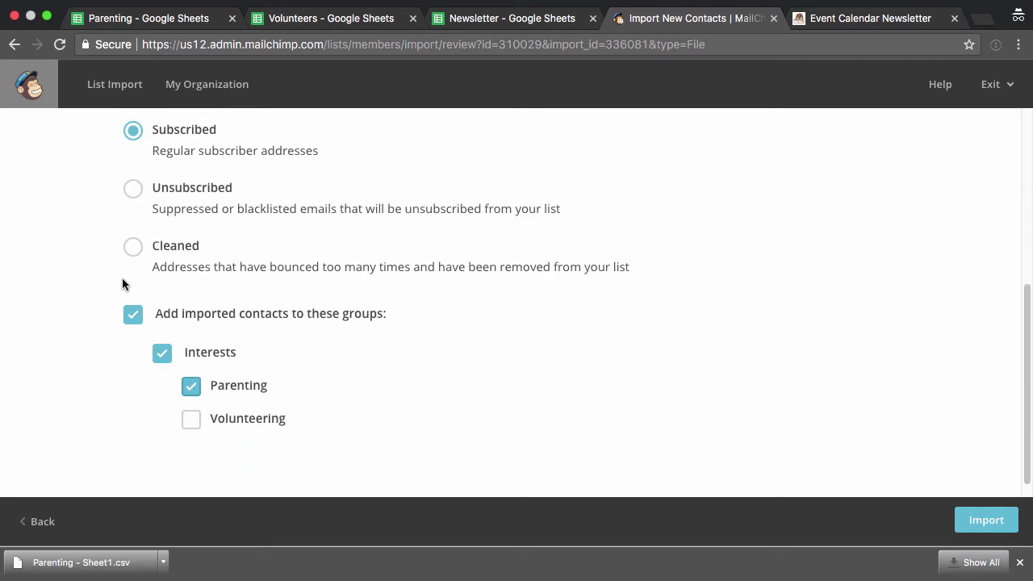
pyautogui.click(1004, 519)
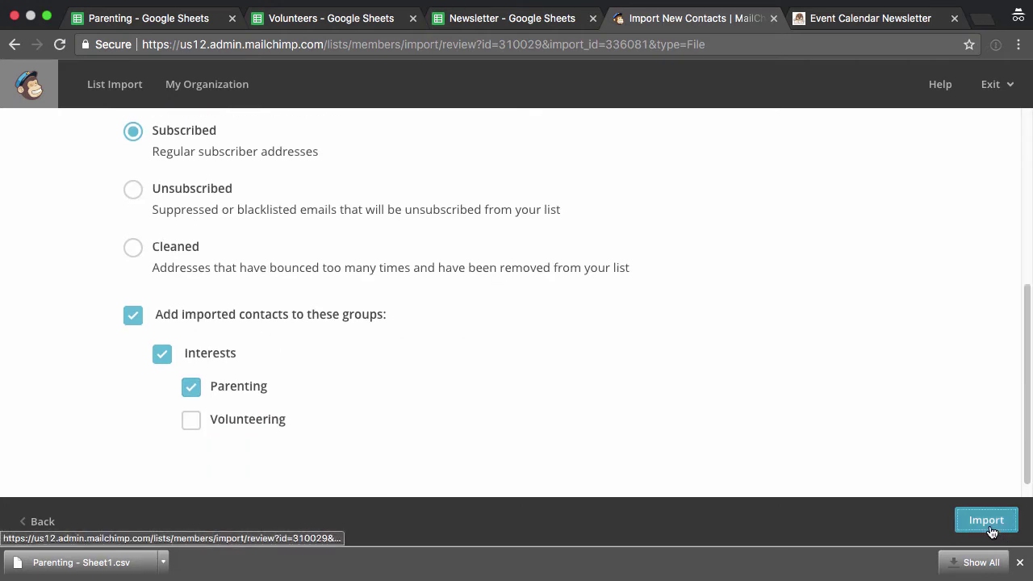
pyautogui.scroll(-3, 807, 395)
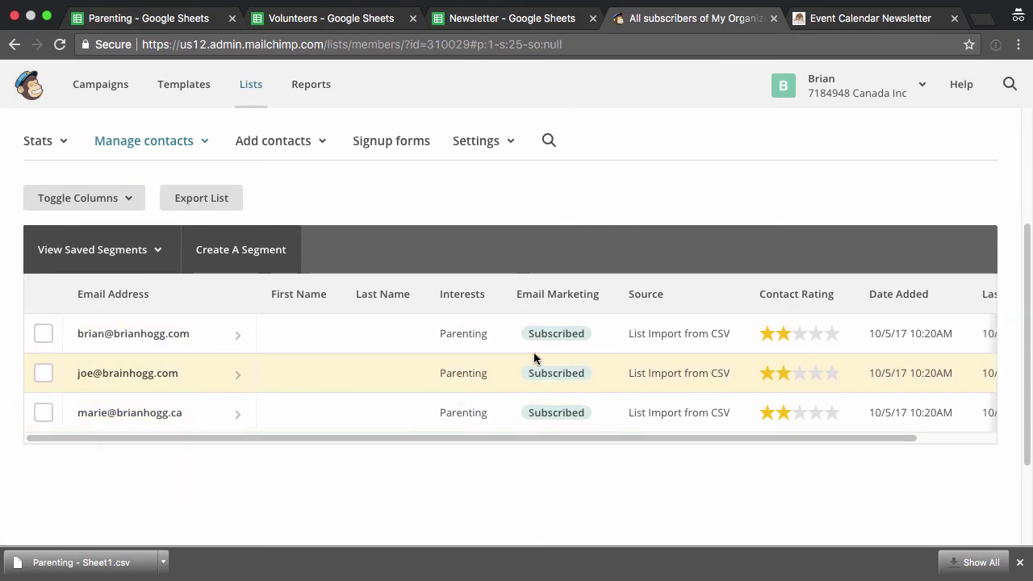
pyautogui.scroll(4, 419, 353)
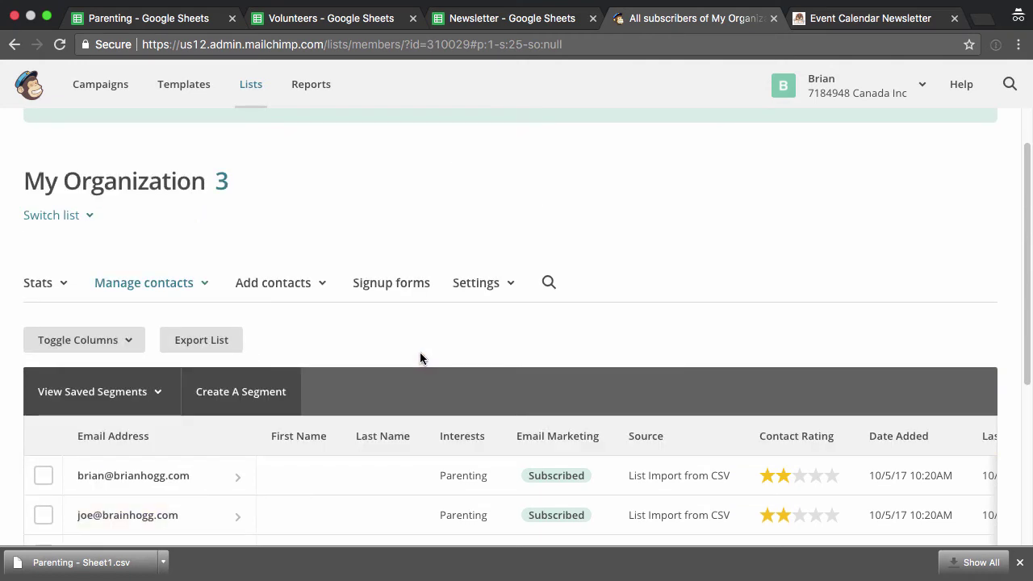
# Step: Start another contact import into My Organization, and download the Volunteers Google Sheet as comma-separated values
pyautogui.click(295, 288)
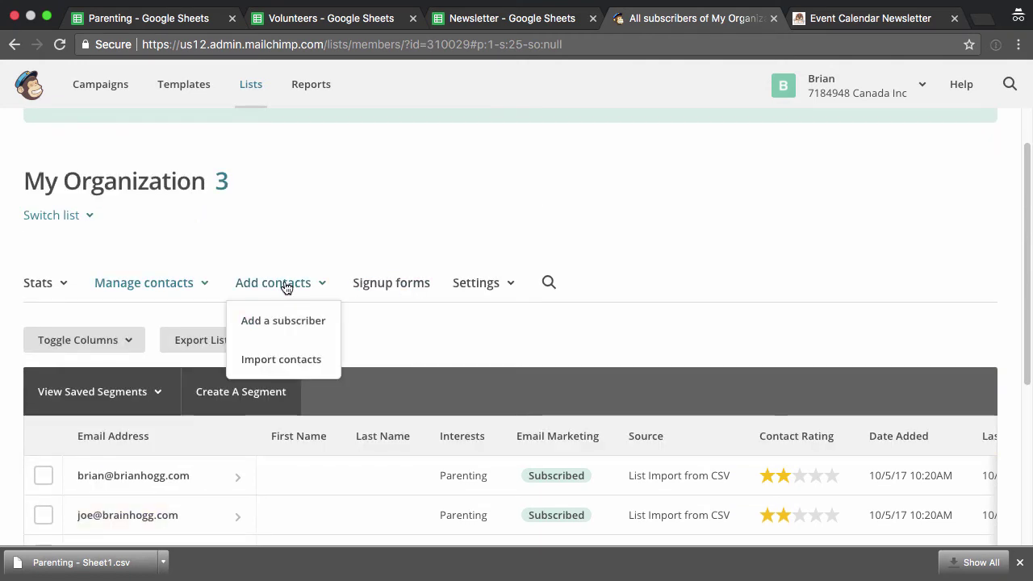
pyautogui.click(282, 355)
pyautogui.click(313, 22)
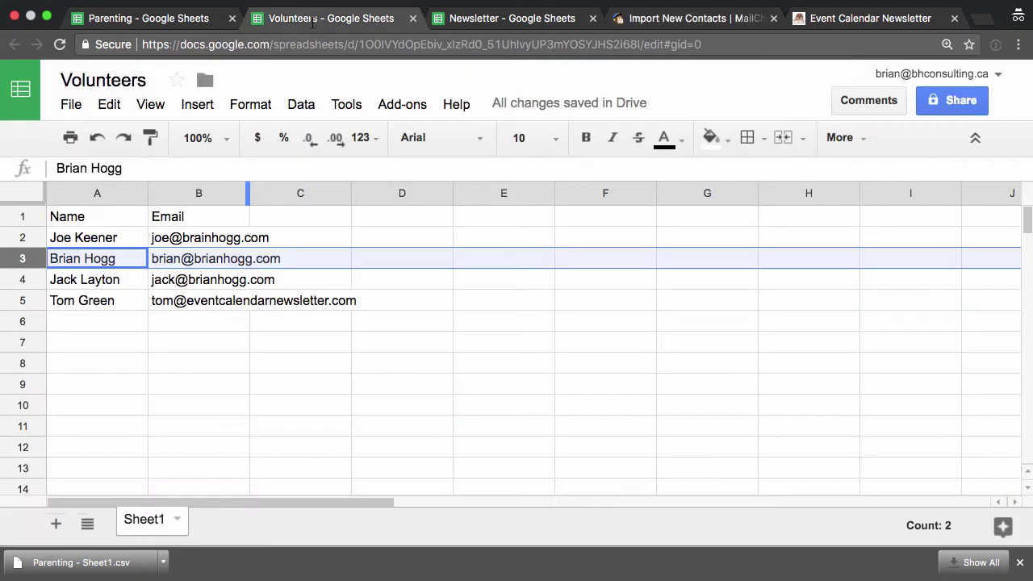
pyautogui.click(71, 104)
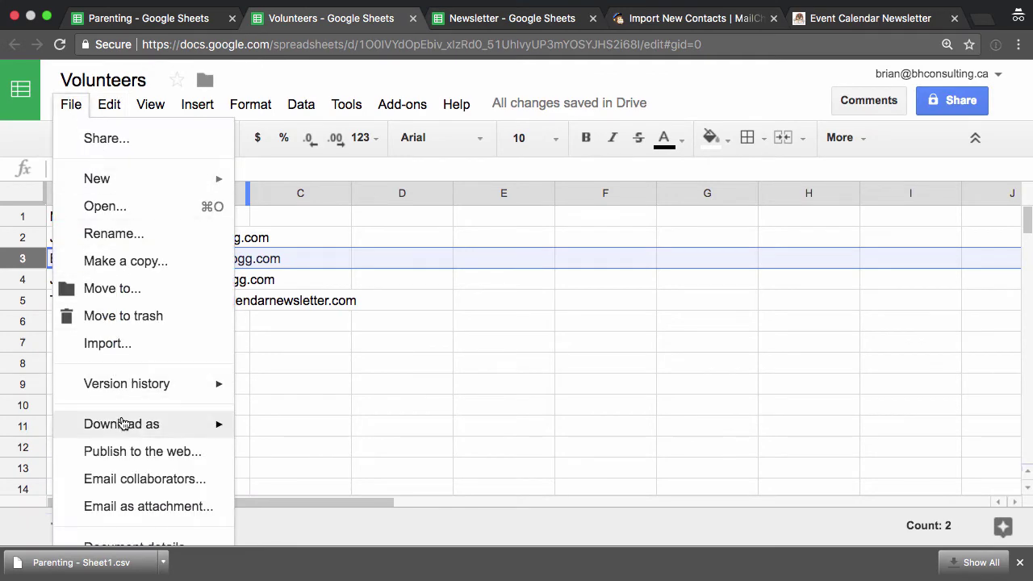
pyautogui.moveTo(212, 430)
pyautogui.click(319, 388)
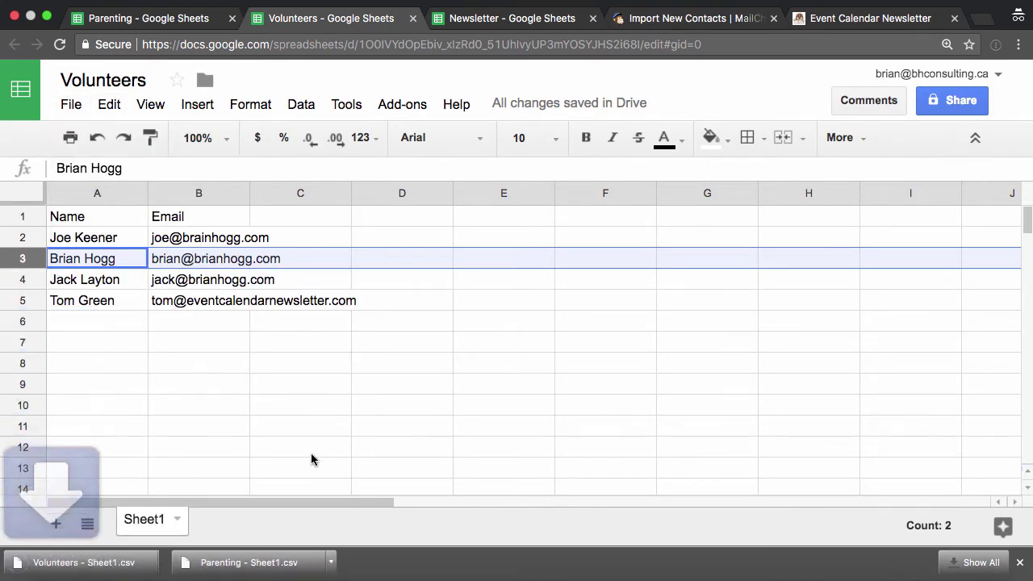
# Step: Back in MailChimp, select CSV or tab-delimited text file as the source and upload Volunteers - Sheet1.csv
pyautogui.click(658, 19)
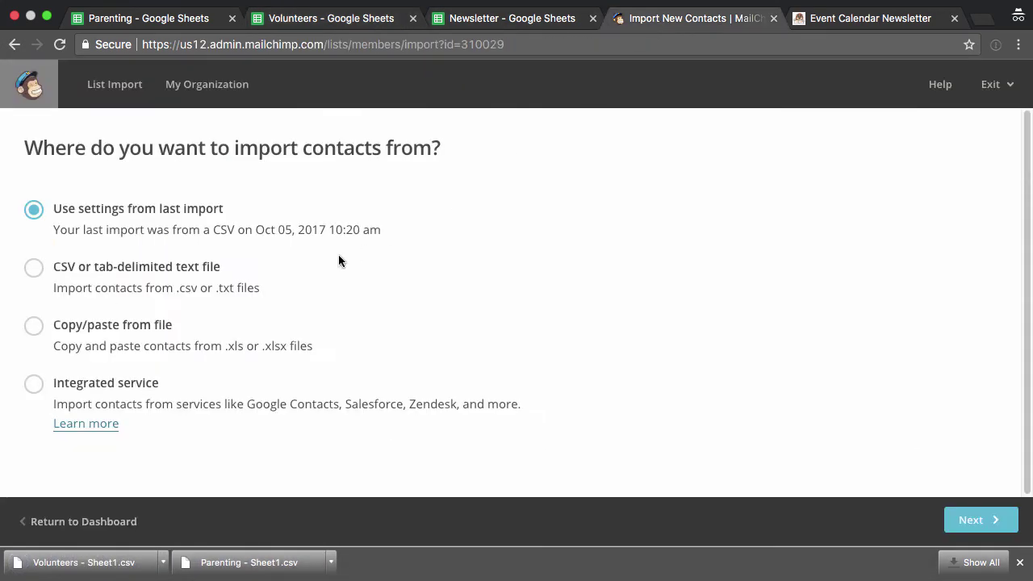
pyautogui.click(91, 264)
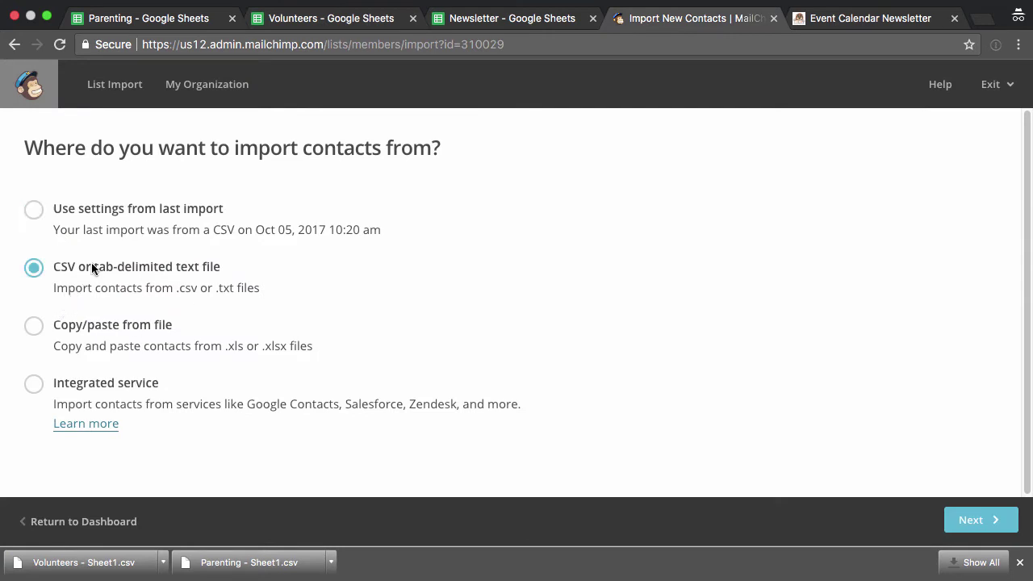
pyautogui.click(969, 519)
pyautogui.moveTo(103, 562); pyautogui.dragTo(419, 233)
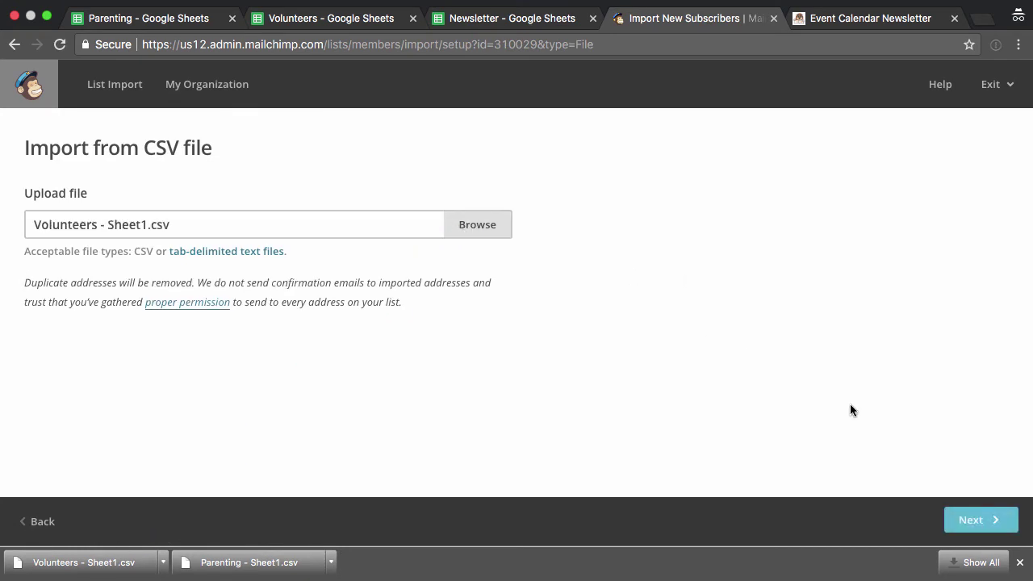
pyautogui.click(968, 520)
# Step: Skip the Name column, match the Email column to Email Address, and continue to the import review
pyautogui.click(98, 349)
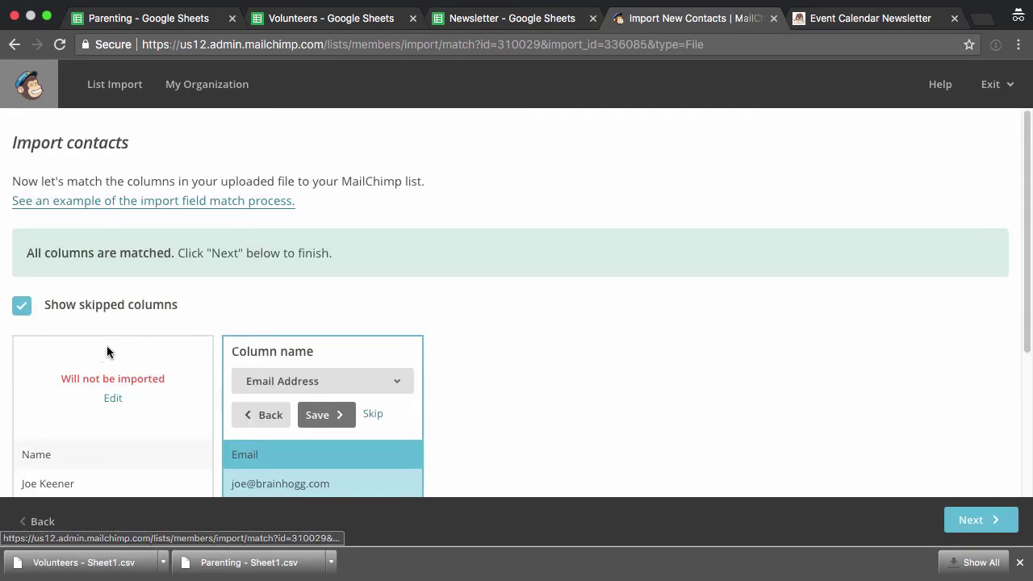
pyautogui.scroll(-3, 546, 356)
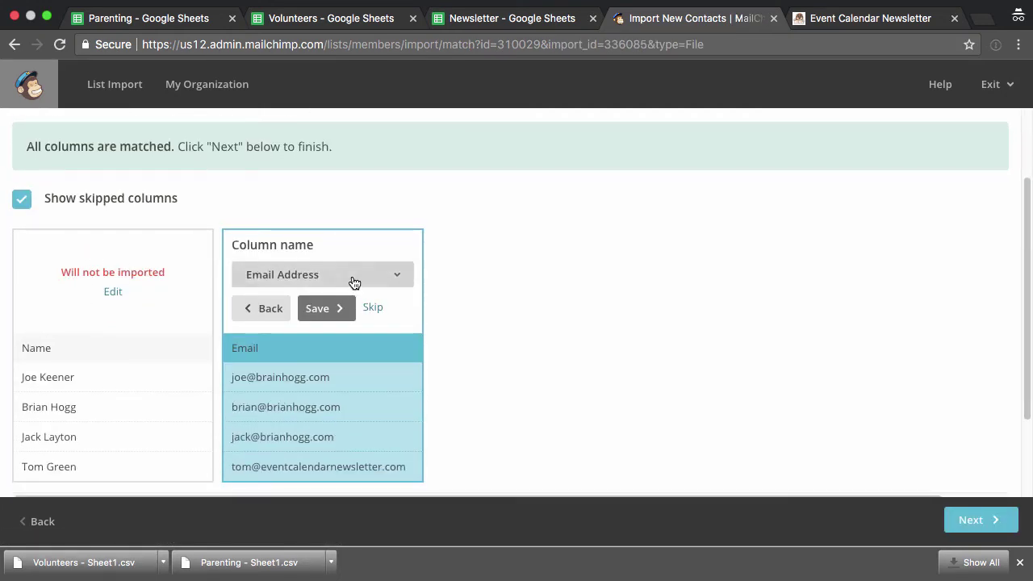
pyautogui.click(334, 307)
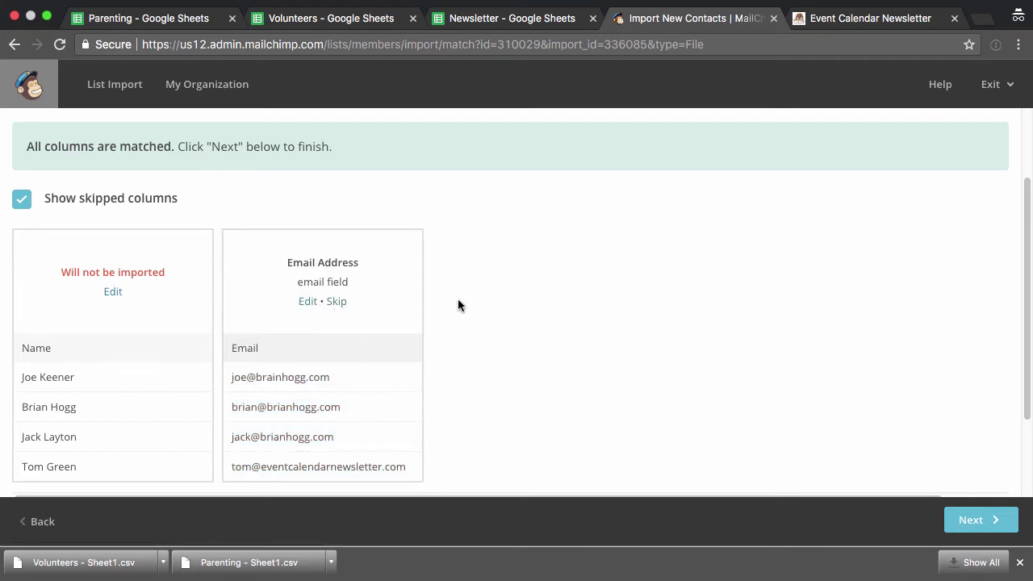
pyautogui.click(961, 520)
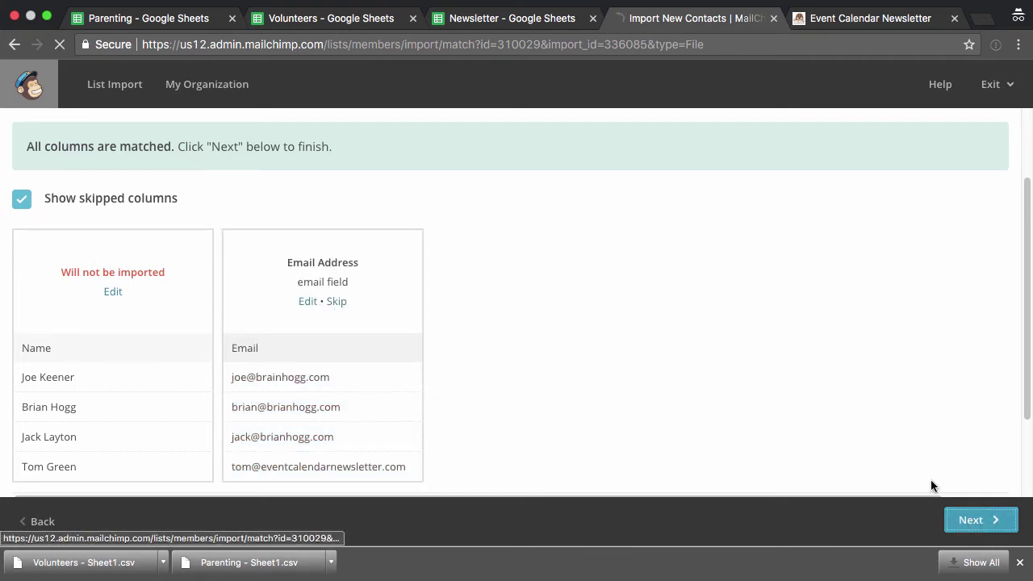
# Step: Assign the imported contacts to the Volunteering group under Interests, and enable auto-updating of the existing list
pyautogui.scroll(-5, 679, 337)
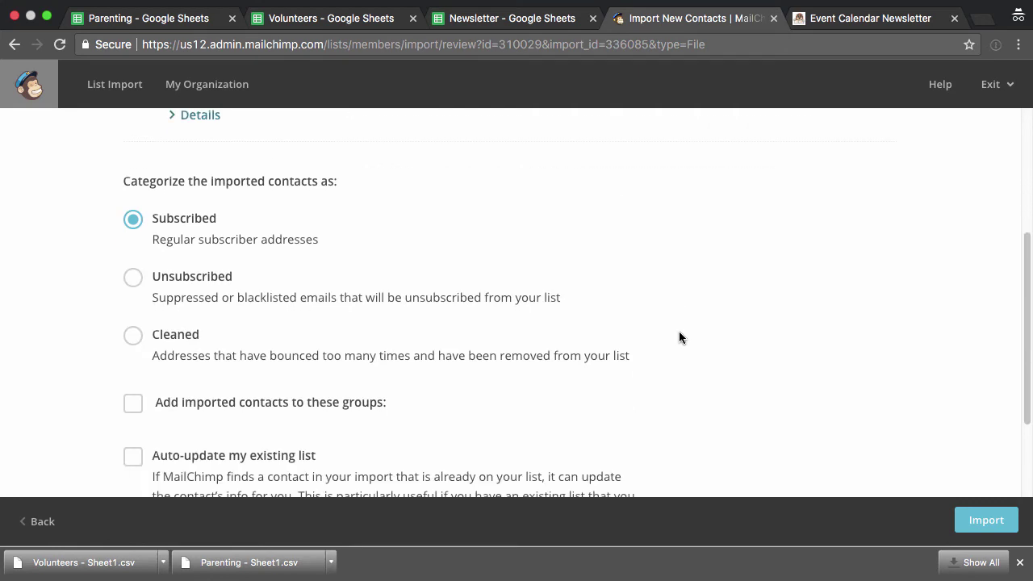
pyautogui.click(135, 405)
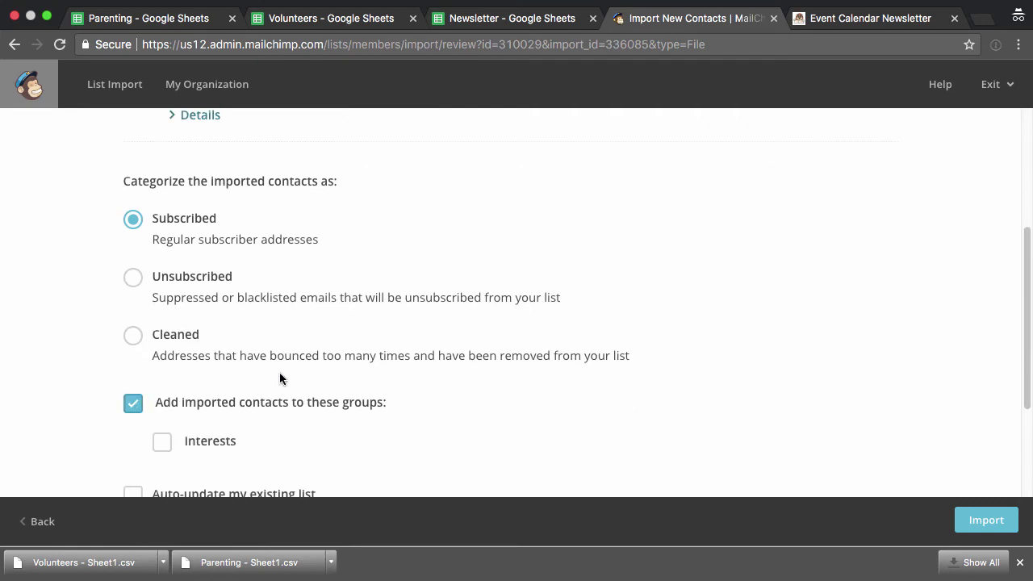
pyautogui.click(161, 441)
pyautogui.scroll(-3, 516, 323)
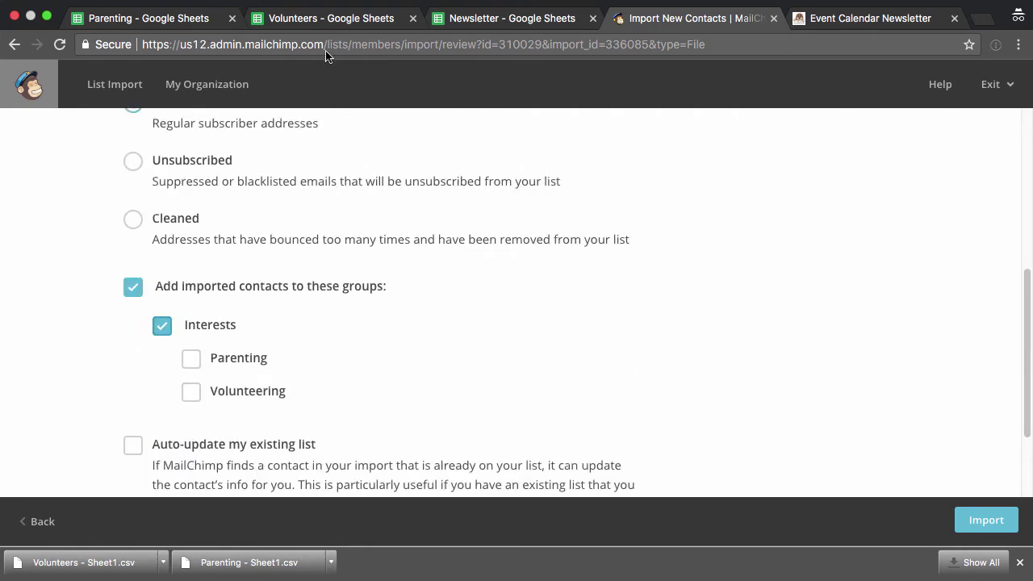
pyautogui.scroll(-3, 365, 411)
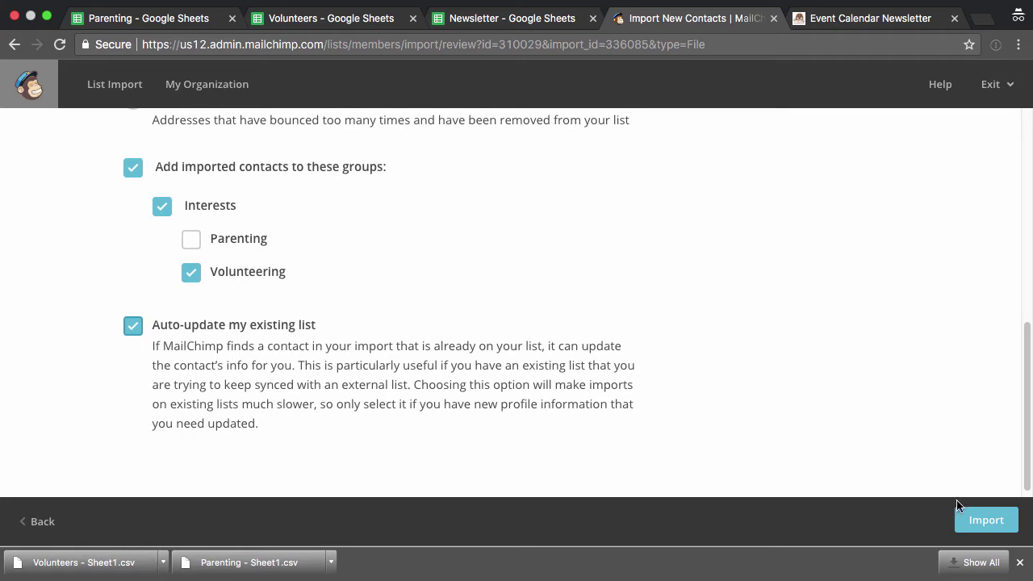
# Step: Import the Volunteers contacts and look over the interests assigned in the subscriber table
pyautogui.click(982, 520)
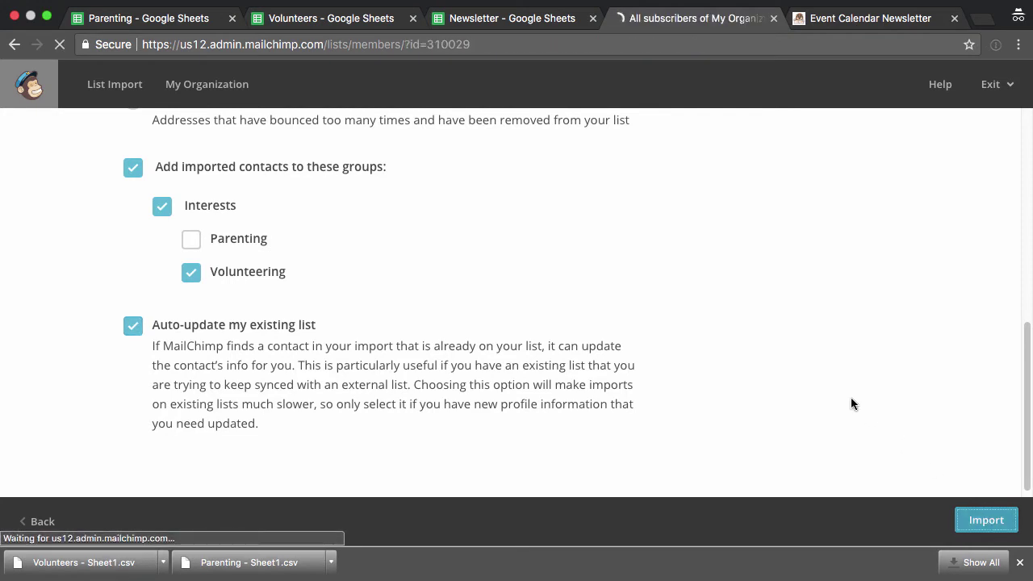
pyautogui.scroll(-3, 686, 338)
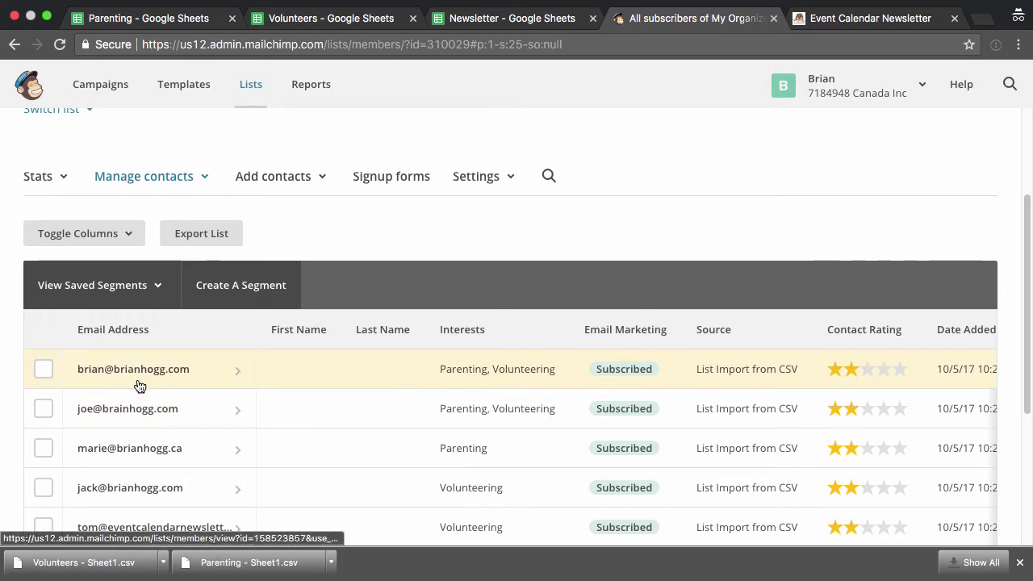
pyautogui.scroll(-2, 351, 403)
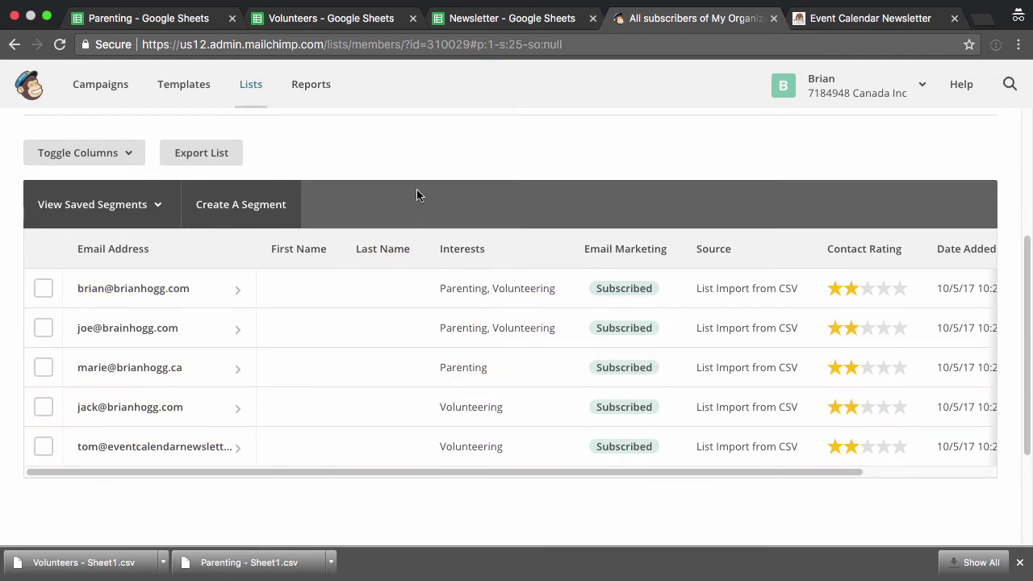
# Step: Start another contact import into My Organization with a CSV or tab-delimited text file as the source
pyautogui.scroll(5, 414, 162)
pyautogui.click(299, 344)
pyautogui.click(291, 412)
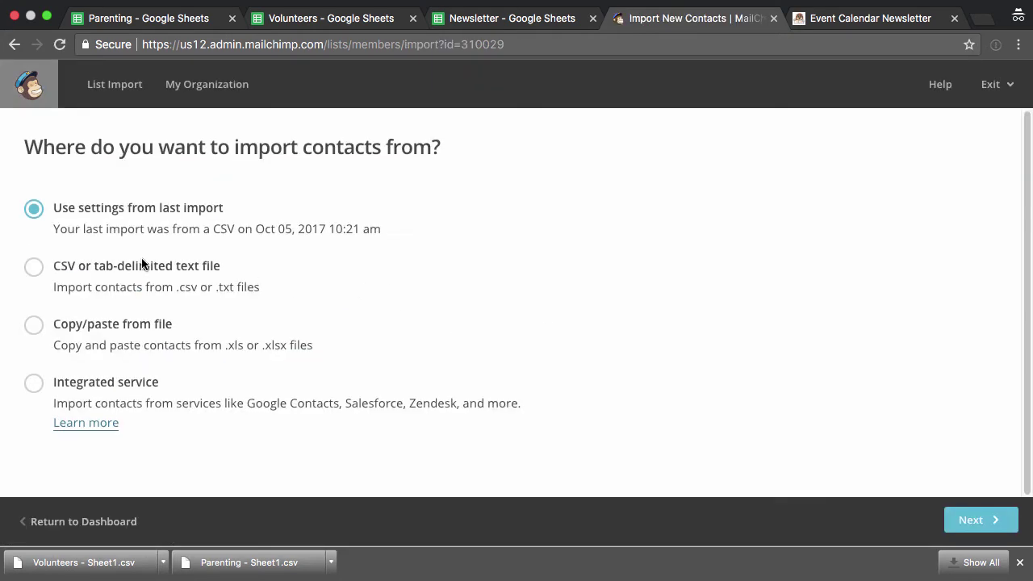
pyautogui.click(141, 265)
pyautogui.click(961, 519)
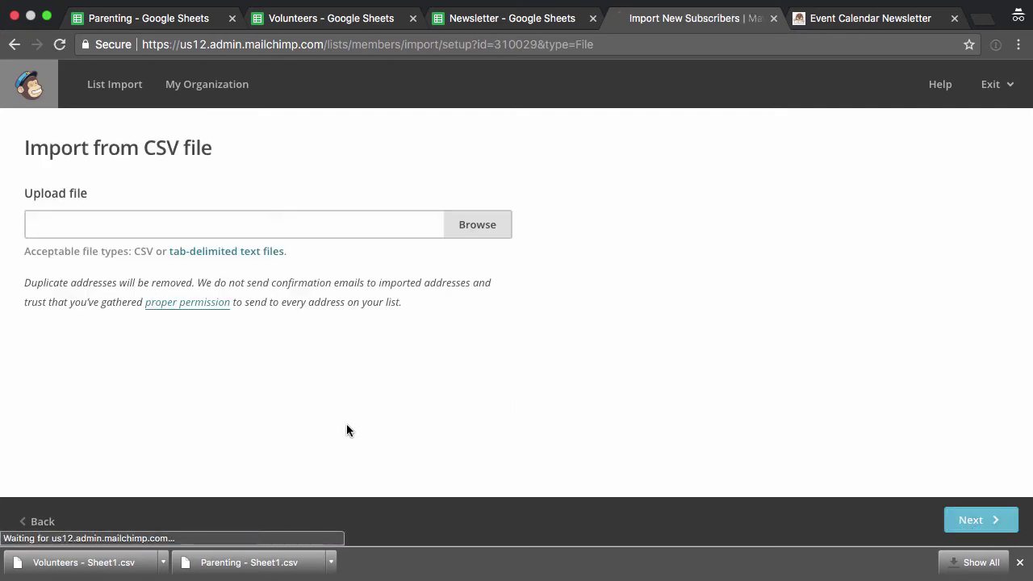
# Step: Switch to the Newsletter Google Sheet and download its current sheet as comma-separated values
pyautogui.click(448, 26)
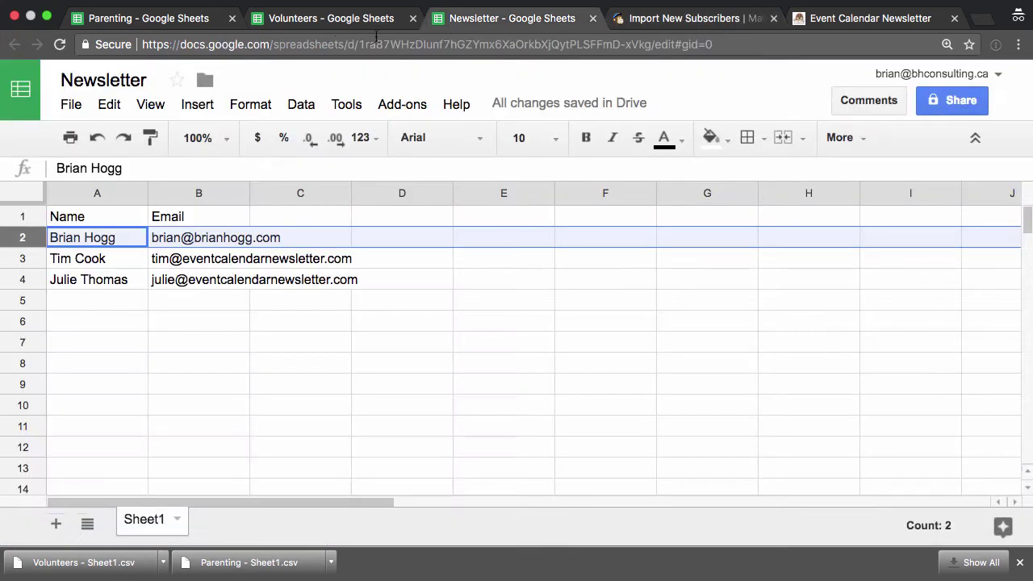
pyautogui.click(74, 107)
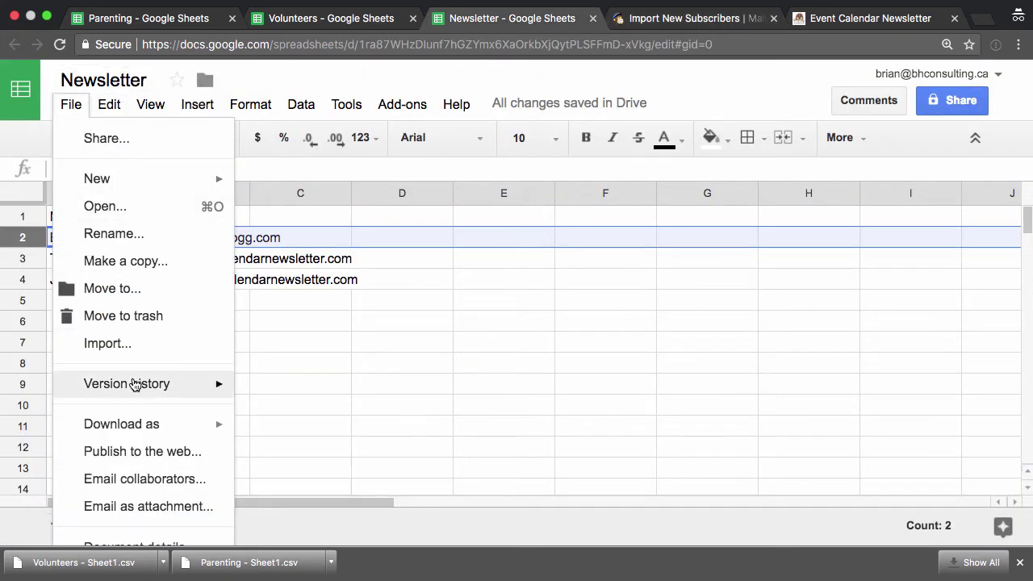
pyautogui.moveTo(137, 420)
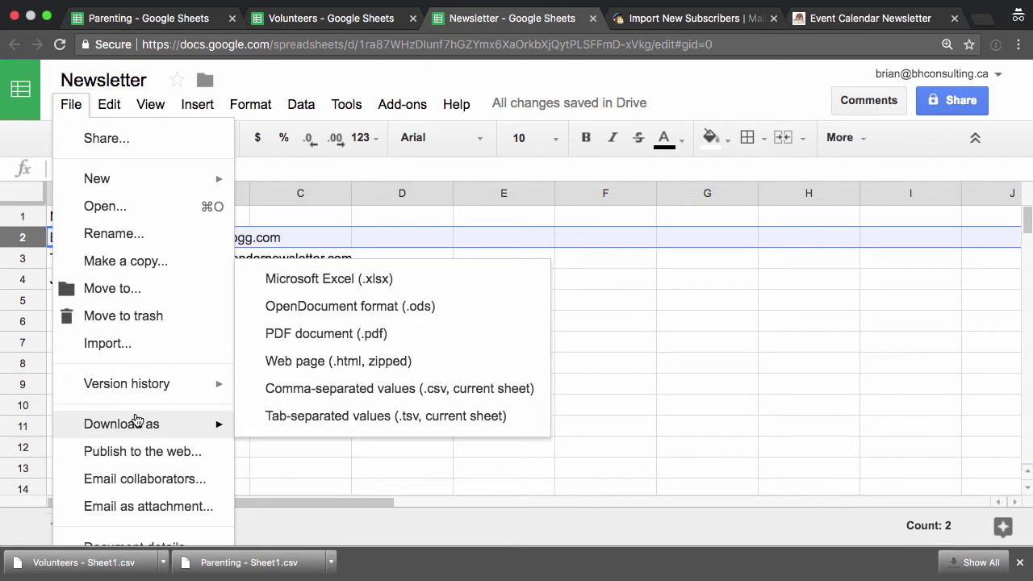
pyautogui.click(311, 391)
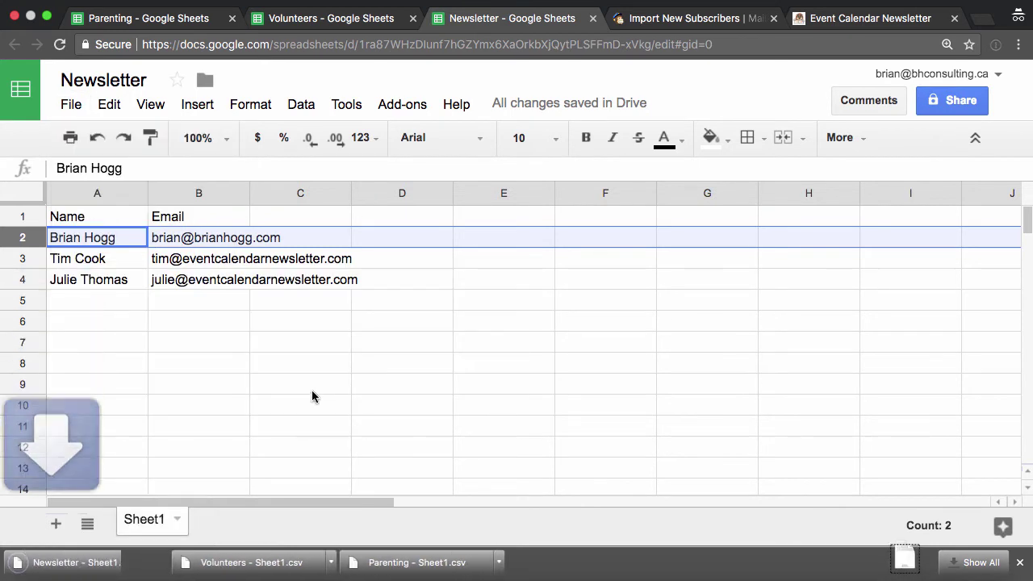
# Step: Back in MailChimp, upload Newsletter - Sheet1.csv and match its columns, skipping Name and saving Email as Email Address
pyautogui.click(727, 25)
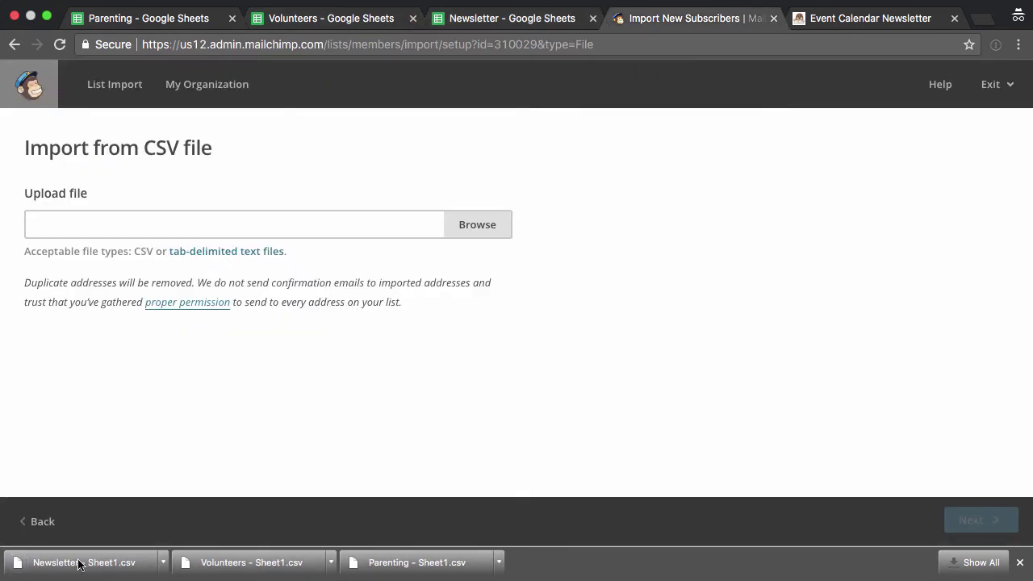
pyautogui.moveTo(80, 560); pyautogui.dragTo(270, 226)
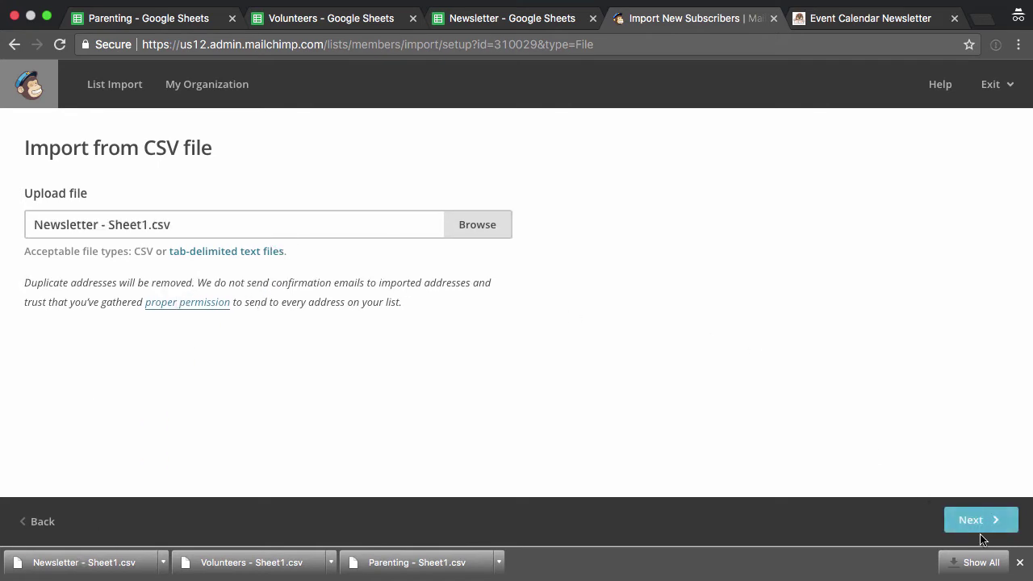
pyautogui.click(985, 532)
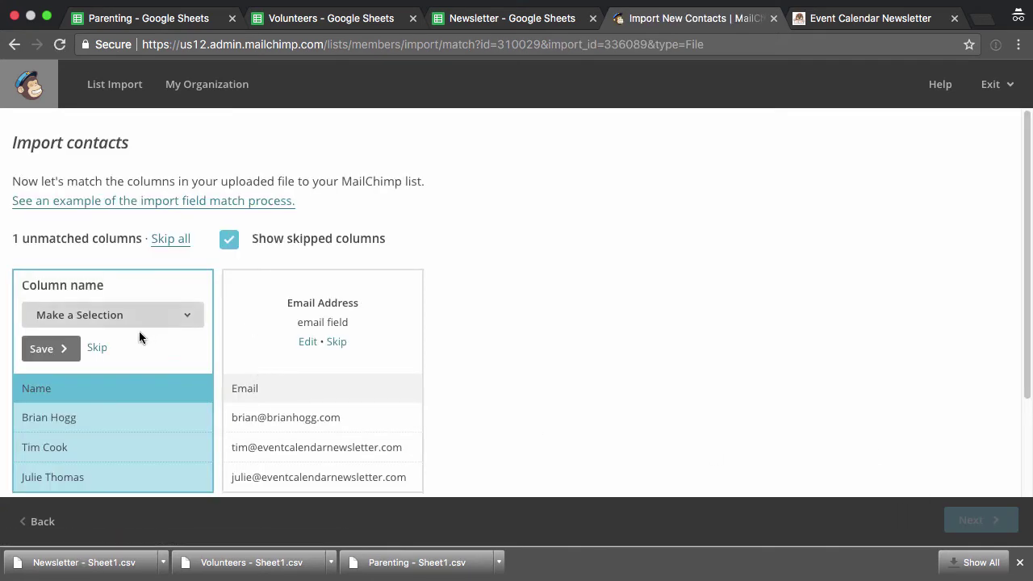
pyautogui.click(91, 349)
pyautogui.click(332, 417)
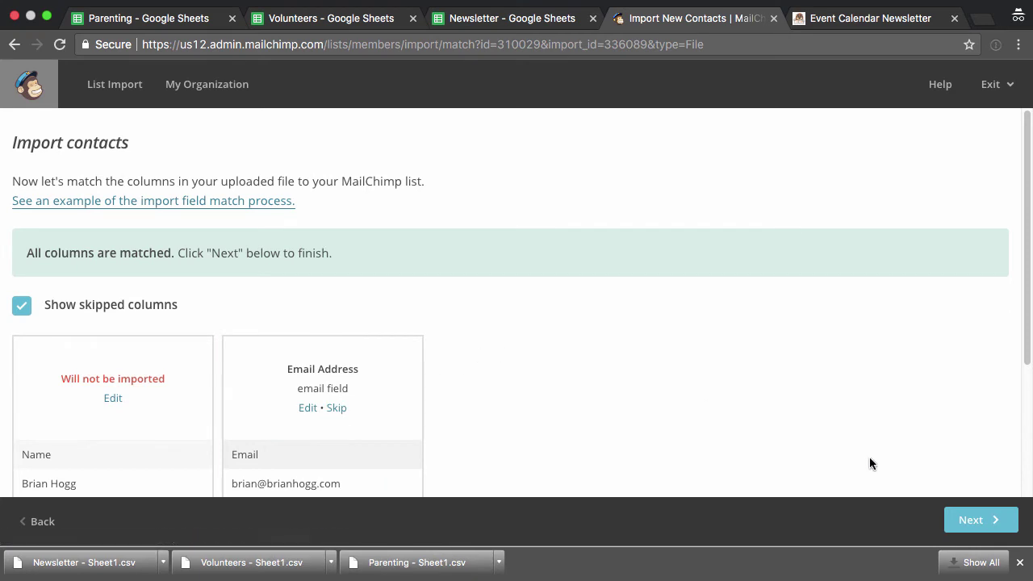
pyautogui.click(982, 530)
# Step: Enable auto-updating of the existing list, leaving the contacts categorized as Subscribed and without any group
pyautogui.scroll(-3, 484, 345)
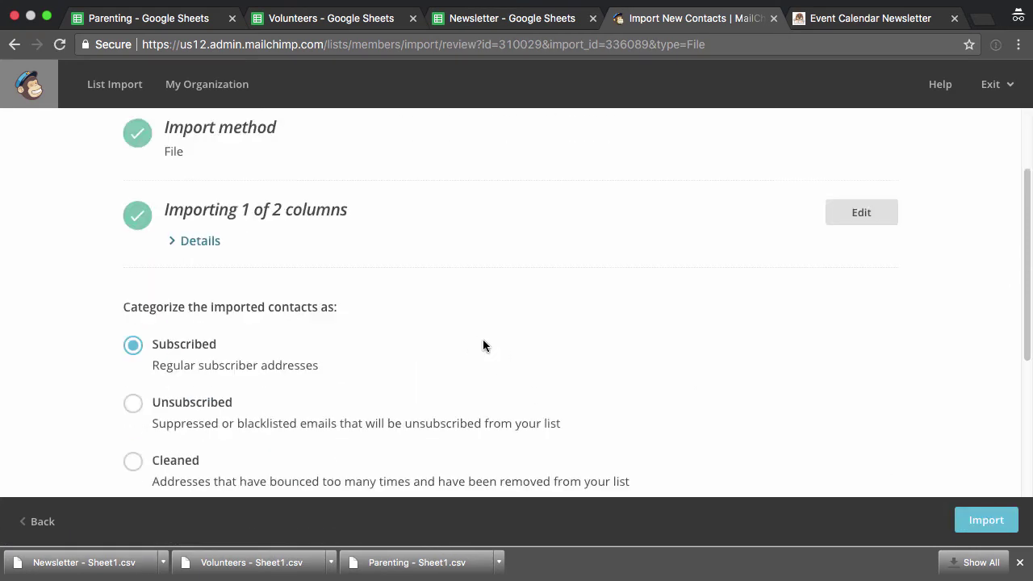
pyautogui.scroll(-1, 482, 340)
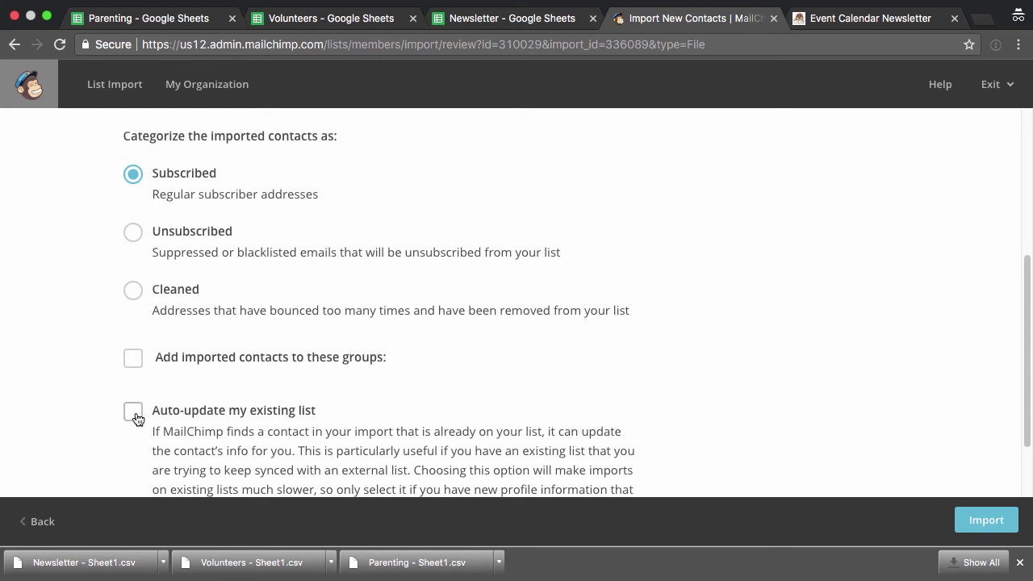
pyautogui.scroll(-2, 484, 399)
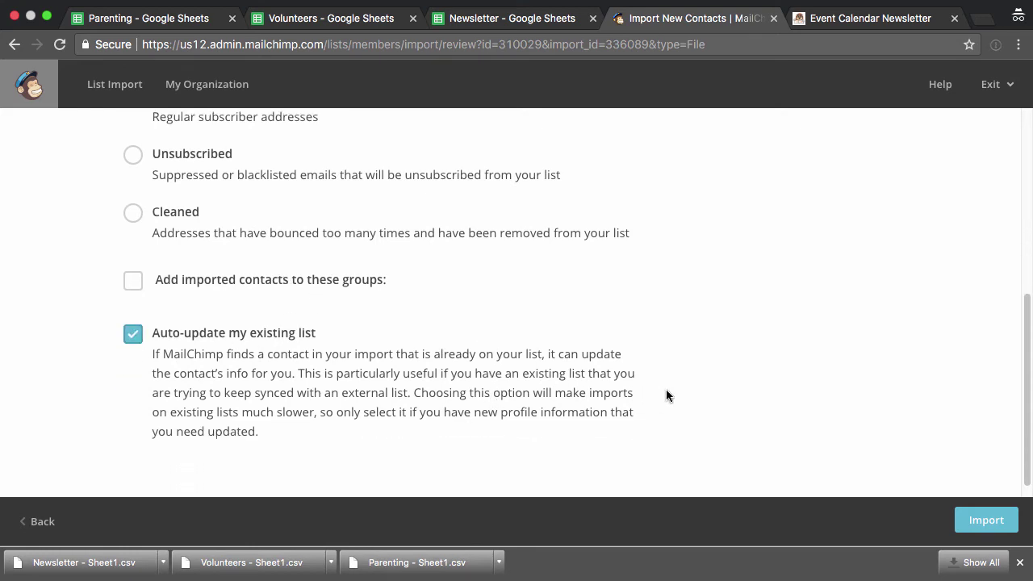
# Step: Import the Newsletter contacts and look over the combined My Organization subscriber table
pyautogui.click(989, 523)
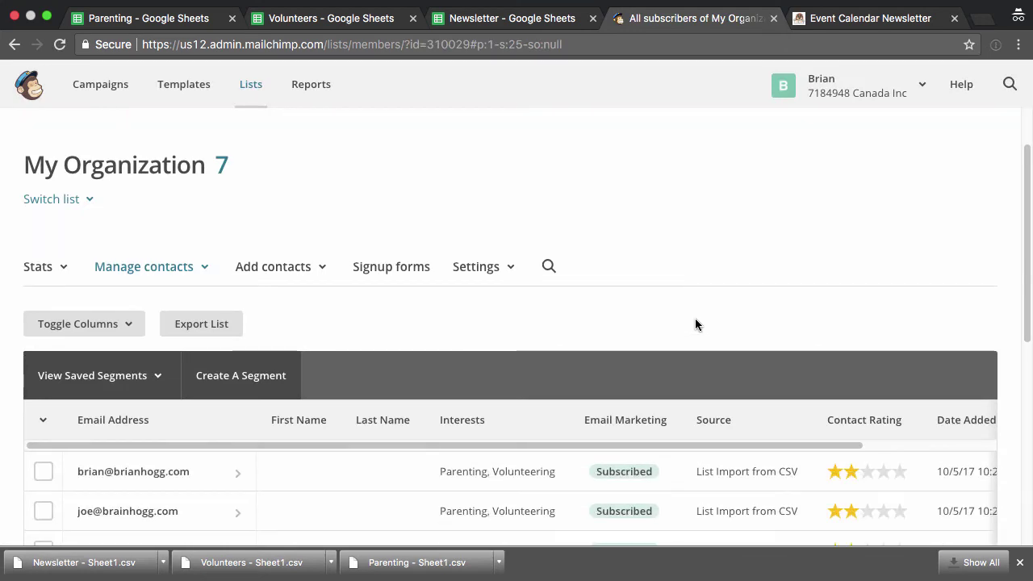
pyautogui.scroll(-3, 694, 317)
pyautogui.scroll(-3, 694, 318)
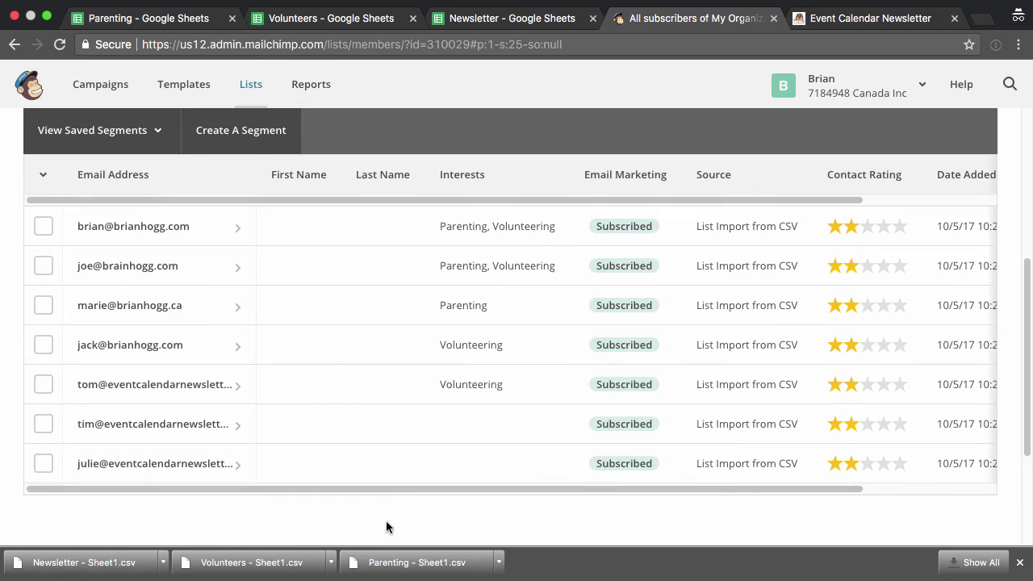
# Step: Create a regular email campaign named "Upcoming Events this weekend!" and begin setting it up
pyautogui.scroll(5, 385, 527)
pyautogui.click(121, 86)
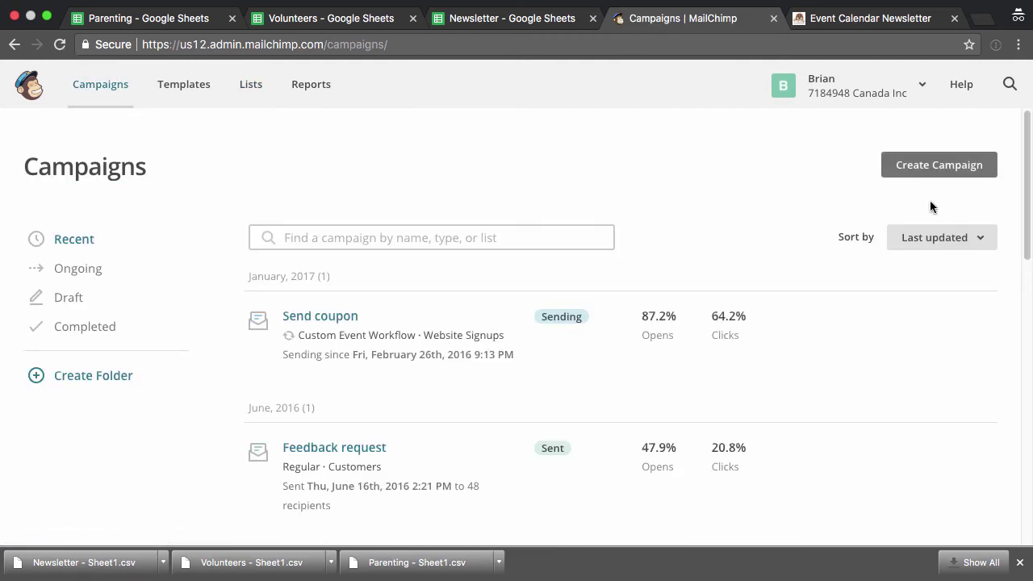
pyautogui.click(975, 162)
pyautogui.scroll(-2, 545, 441)
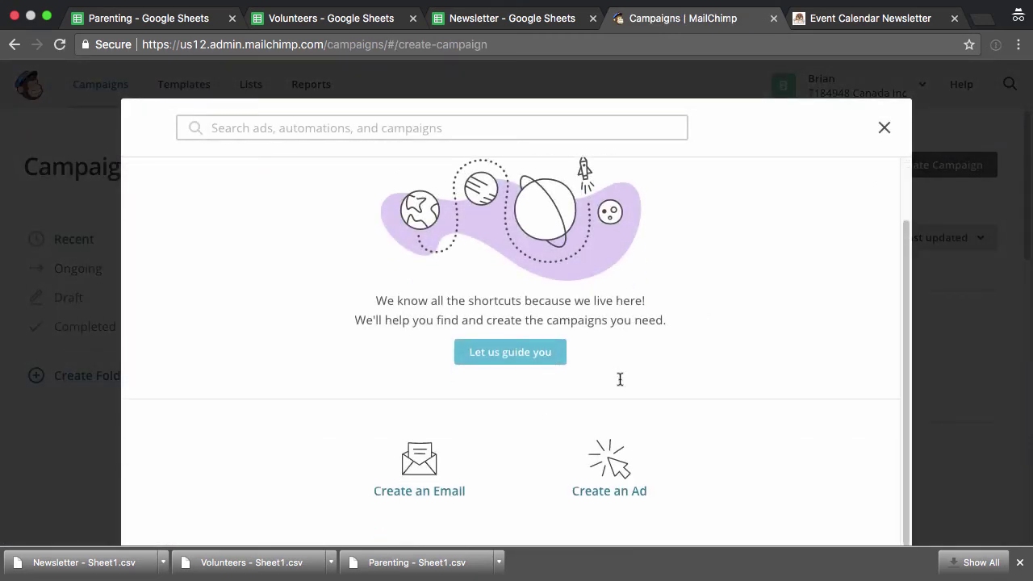
pyautogui.click(446, 443)
pyautogui.click(449, 410)
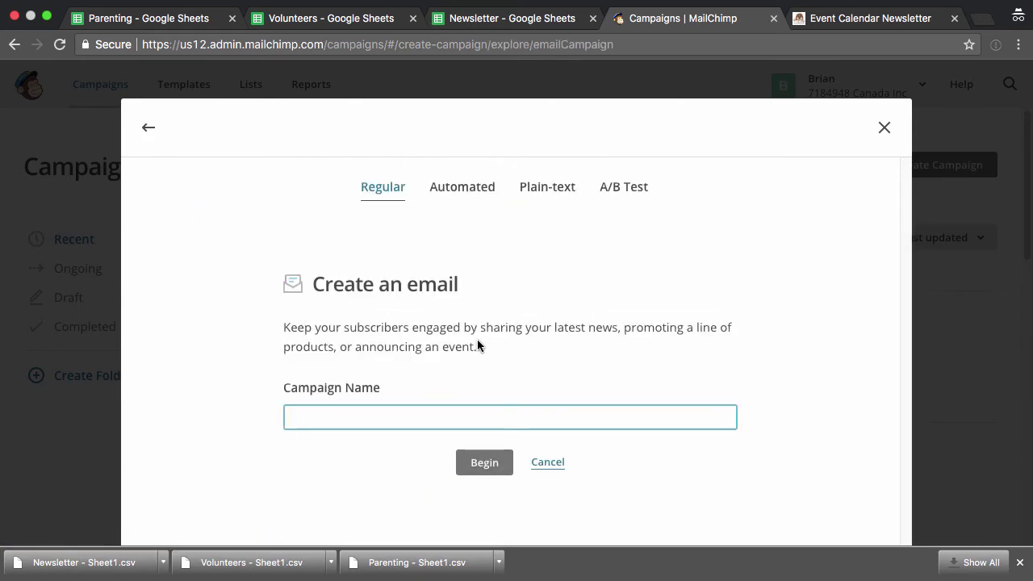
pyautogui.write('Upcoming Evnents this we')
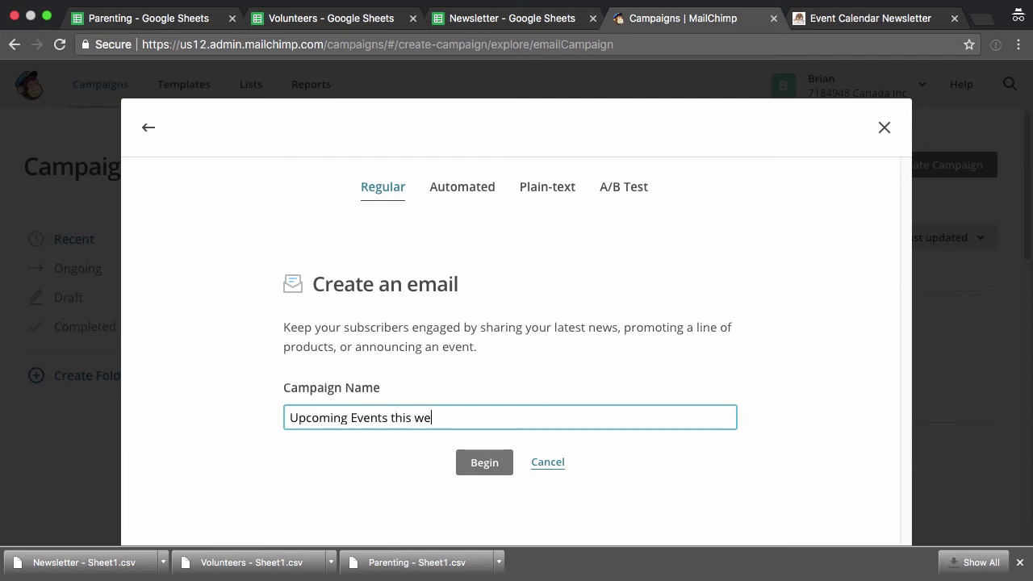
pyautogui.write('ekend!')
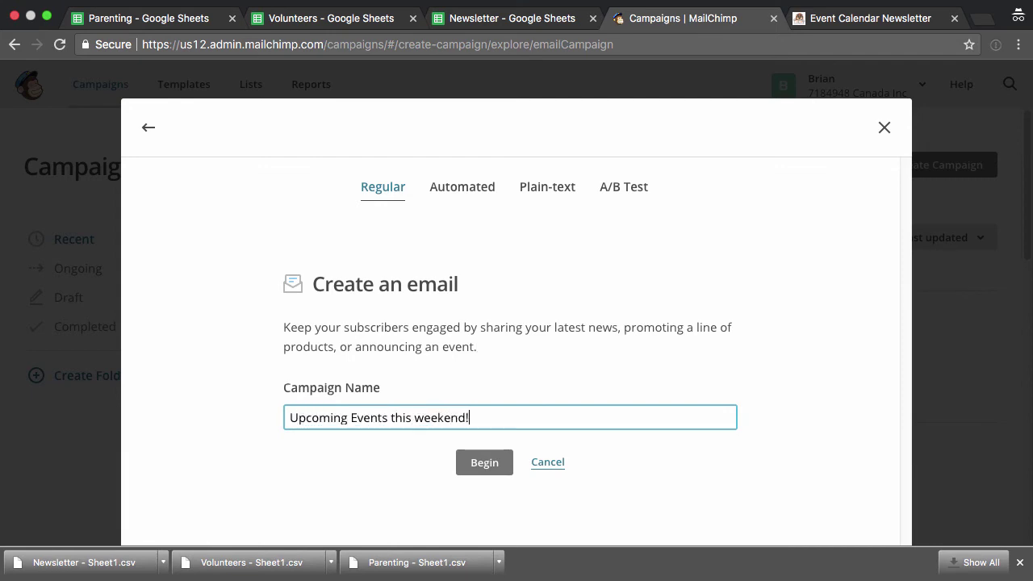
pyautogui.click(488, 467)
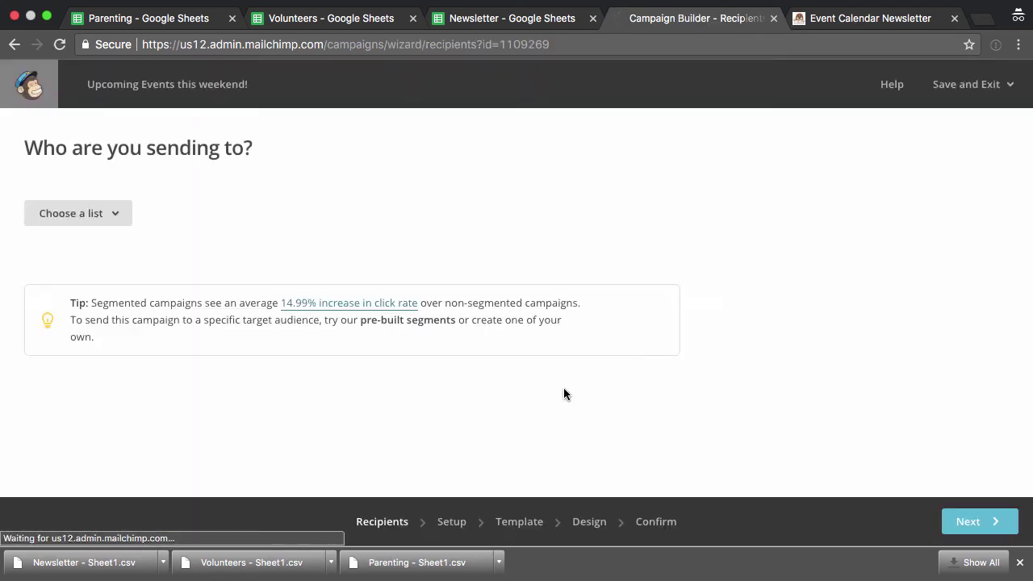
# Step: Choose My Organization as the campaign's recipient list and target a group or new segment
pyautogui.click(87, 221)
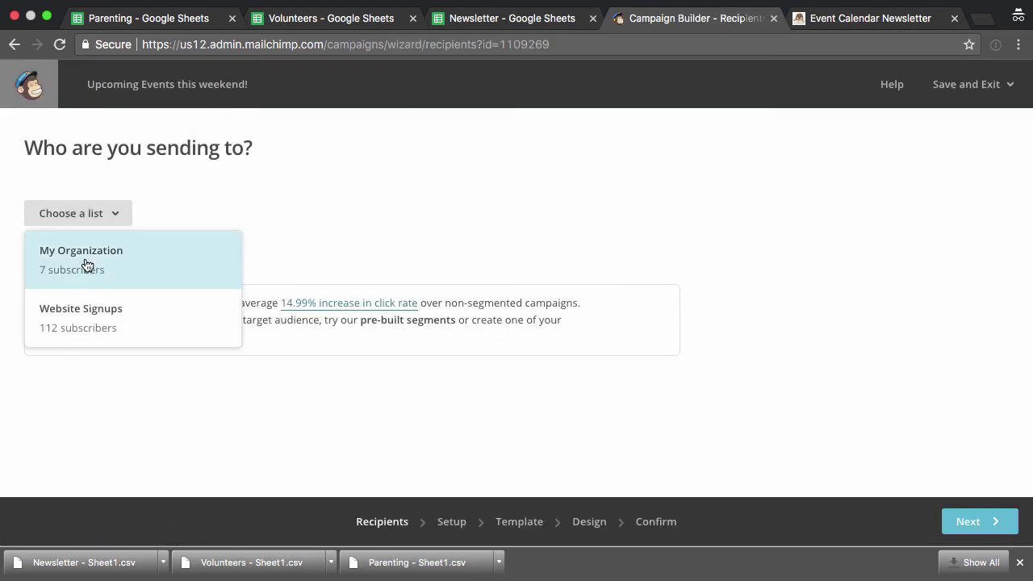
pyautogui.click(138, 258)
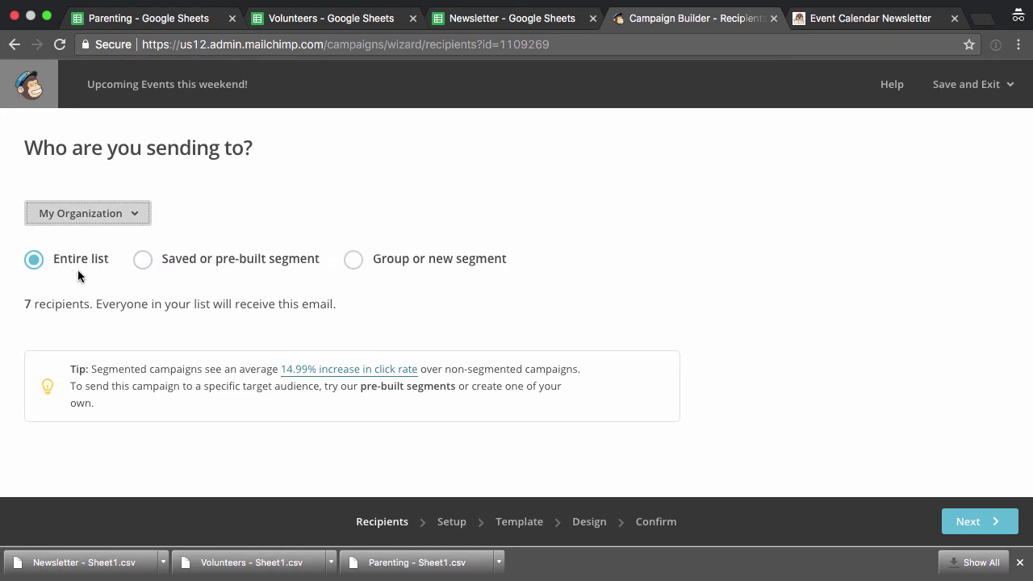
pyautogui.click(371, 258)
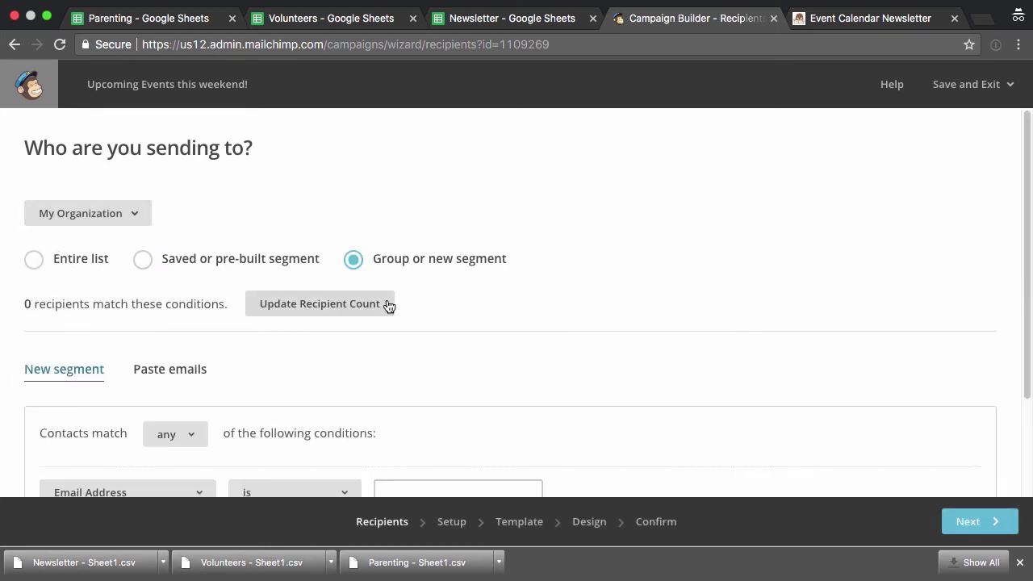
# Step: Define the new segment's condition so that contacts match when Interests is one of Parenting
pyautogui.scroll(-2, 471, 330)
pyautogui.click(76, 408)
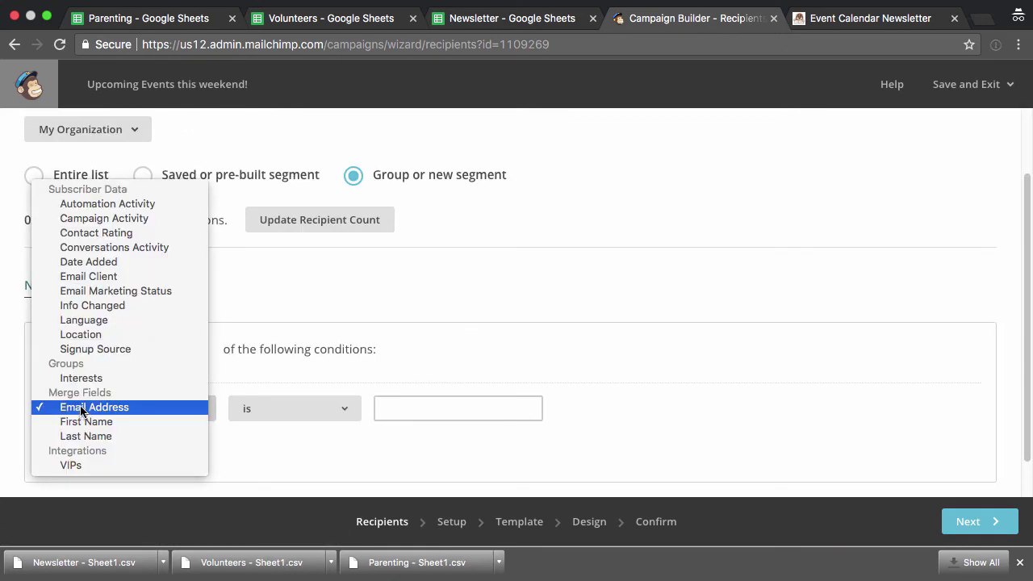
pyautogui.click(80, 377)
pyautogui.click(288, 413)
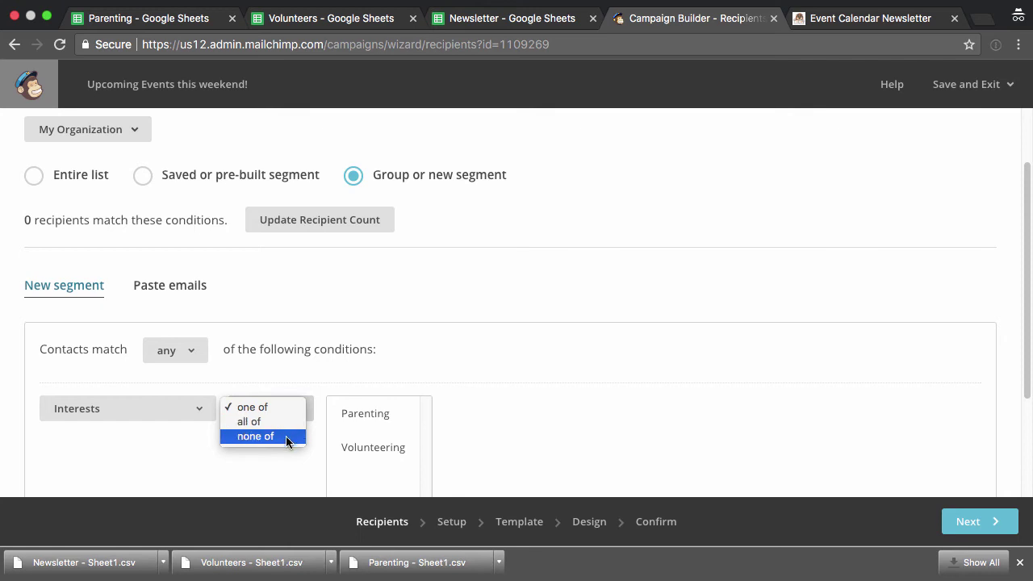
pyautogui.click(289, 407)
pyautogui.click(364, 408)
pyautogui.scroll(-1, 368, 419)
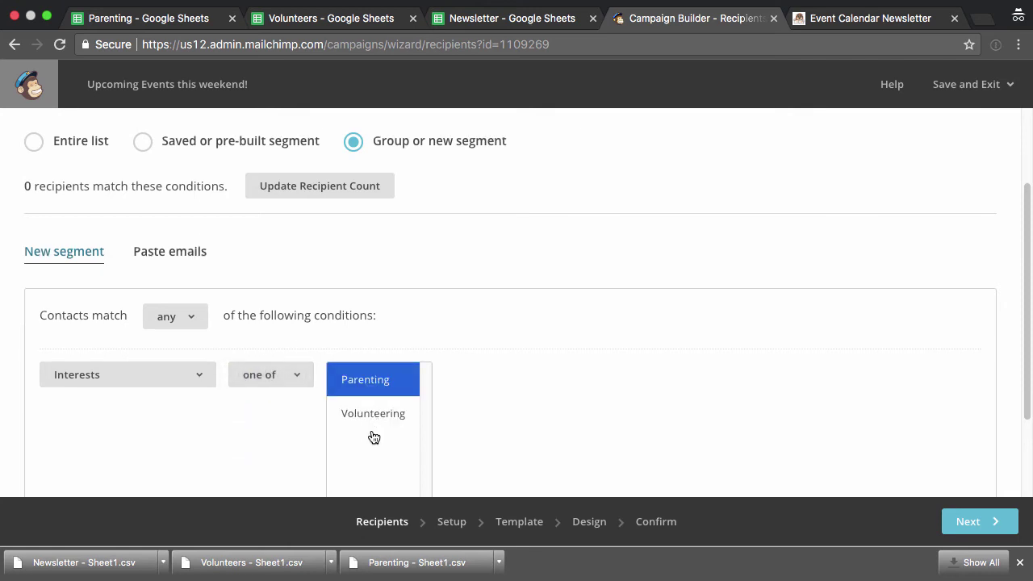
pyautogui.click(373, 416)
pyautogui.click(375, 379)
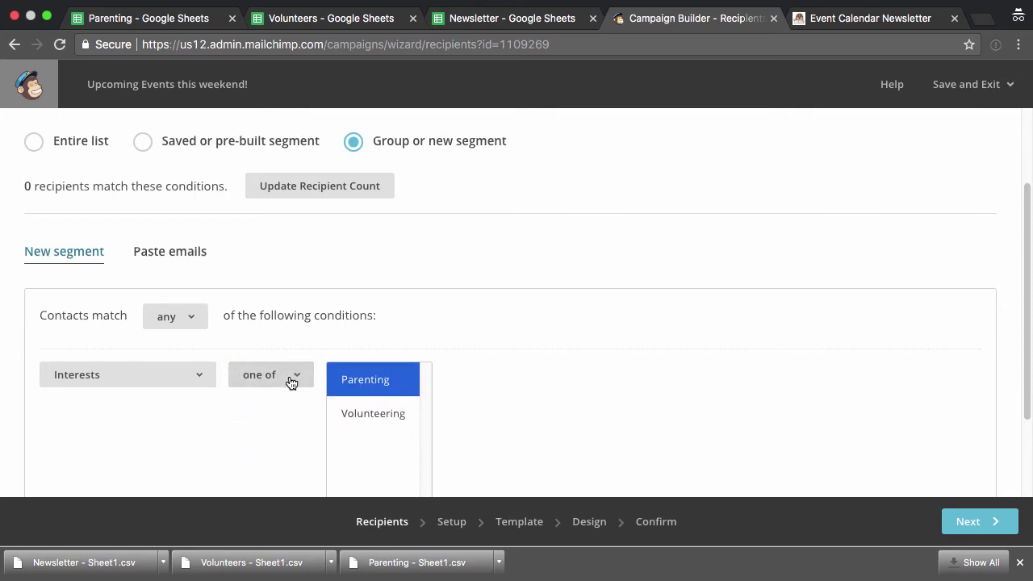
# Step: Try the Interests condition as "all of" with both Parenting and Volunteering selected
pyautogui.click(291, 381)
pyautogui.click(266, 385)
pyautogui.click(369, 415)
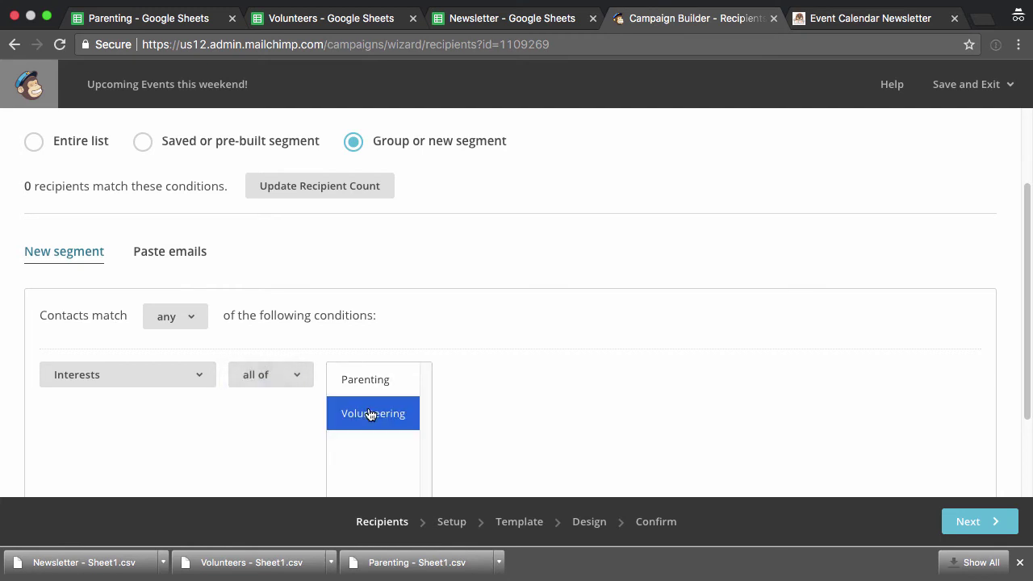
pyautogui.keyDown('super'); pyautogui.click(374, 387); pyautogui.keyUp('super')
pyautogui.click(508, 383)
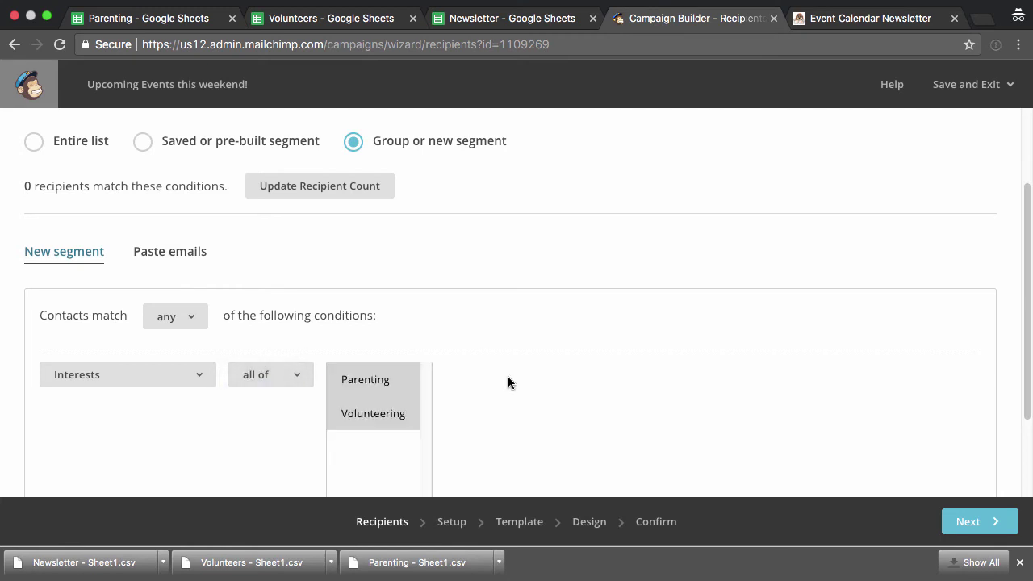
pyautogui.click(402, 413)
pyautogui.click(394, 385)
pyautogui.keyDown('super'); pyautogui.click(392, 414); pyautogui.keyUp('super')
pyautogui.click(532, 400)
pyautogui.click(385, 378)
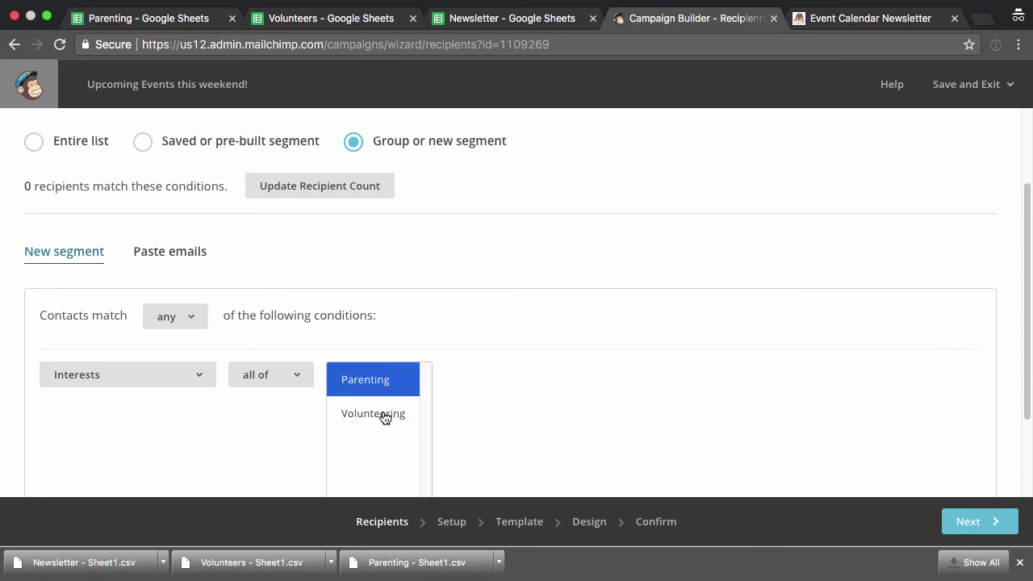
pyautogui.keyDown('super'); pyautogui.click(385, 417); pyautogui.keyUp('super')
pyautogui.keyDown('super'); pyautogui.click(386, 387); pyautogui.keyUp('super')
pyautogui.keyDown('super'); pyautogui.click(395, 420); pyautogui.keyUp('super')
pyautogui.keyDown('super'); pyautogui.click(396, 386); pyautogui.keyUp('super')
pyautogui.keyDown('super'); pyautogui.click(396, 415); pyautogui.keyUp('super')
pyautogui.keyDown('super'); pyautogui.click(393, 387); pyautogui.keyUp('super')
pyautogui.click(393, 388)
# Step: Set the Interests condition to "one of" with only Parenting selected and continue to the campaign setup
pyautogui.click(302, 375)
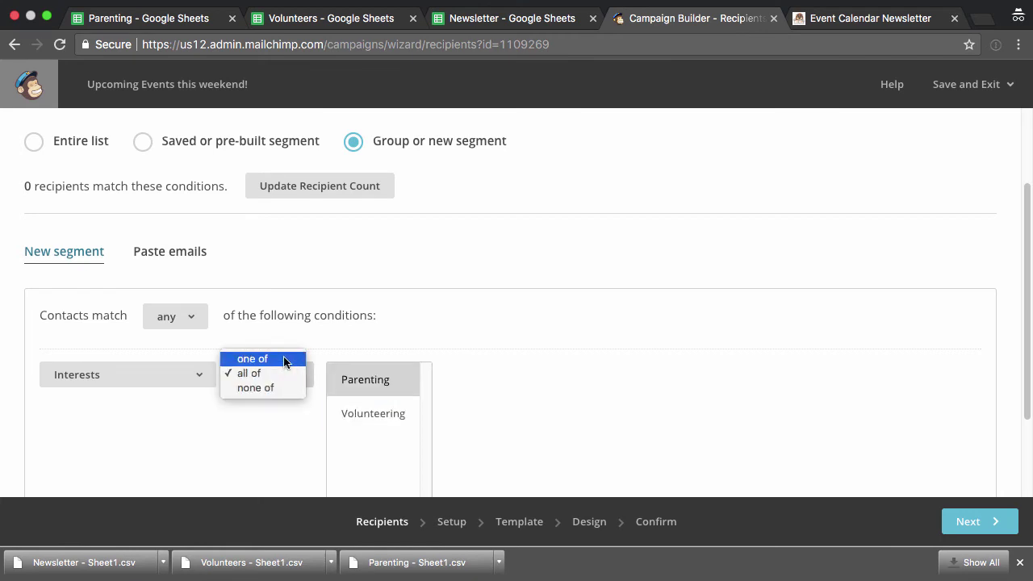
pyautogui.click(412, 403)
pyautogui.click(384, 390)
pyautogui.click(535, 383)
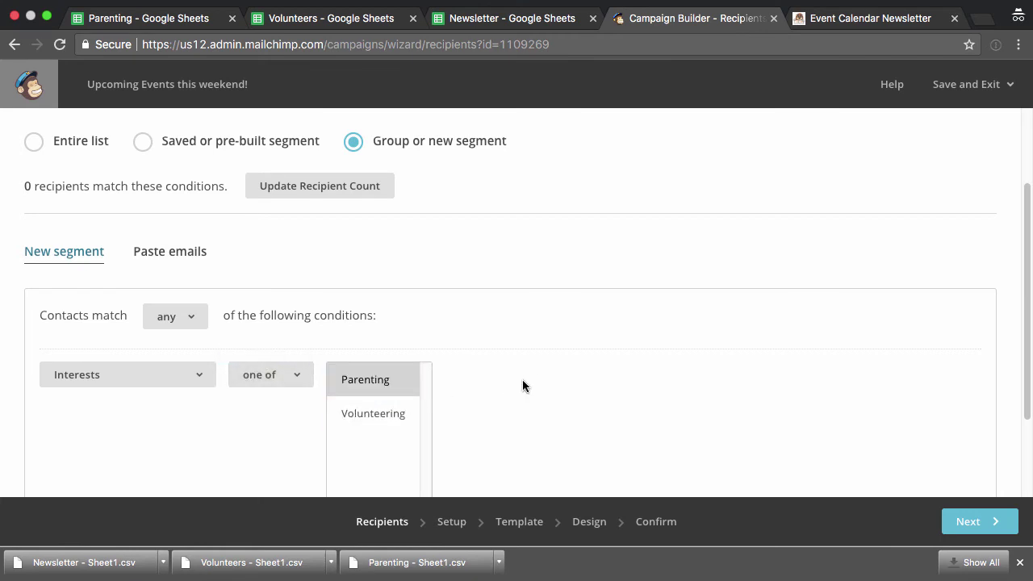
pyautogui.scroll(-1, 516, 378)
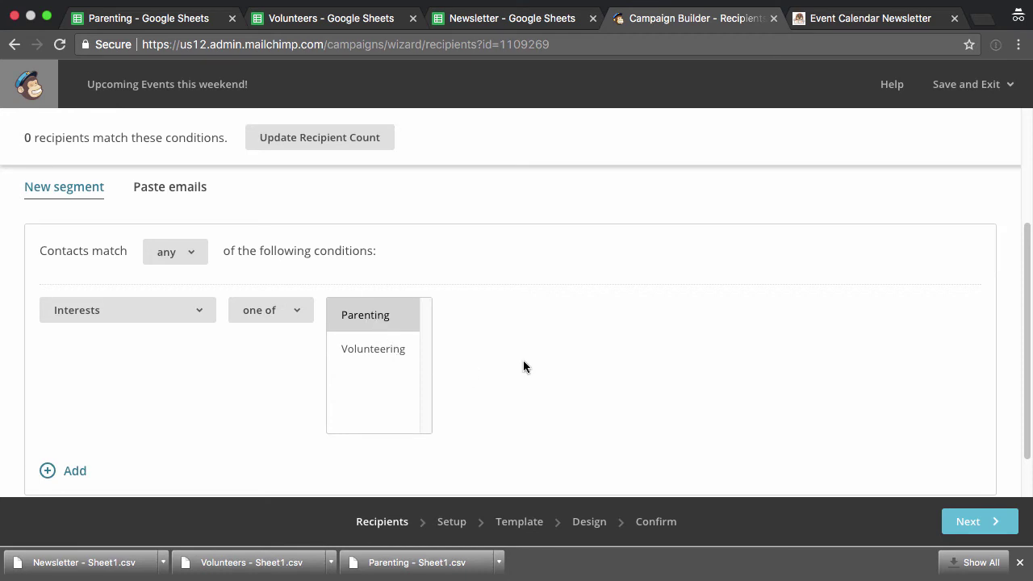
pyautogui.scroll(-1, 530, 368)
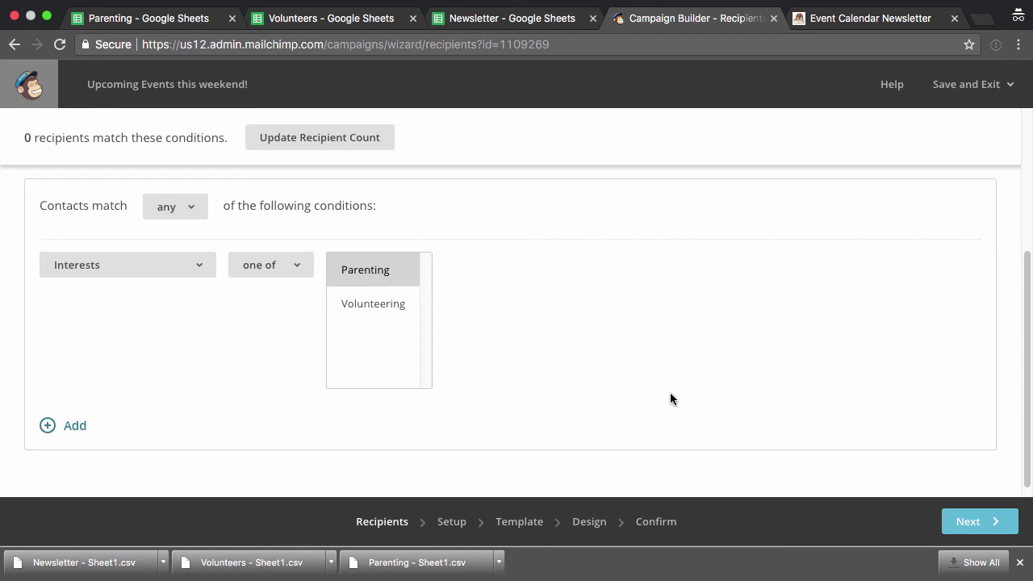
pyautogui.click(966, 523)
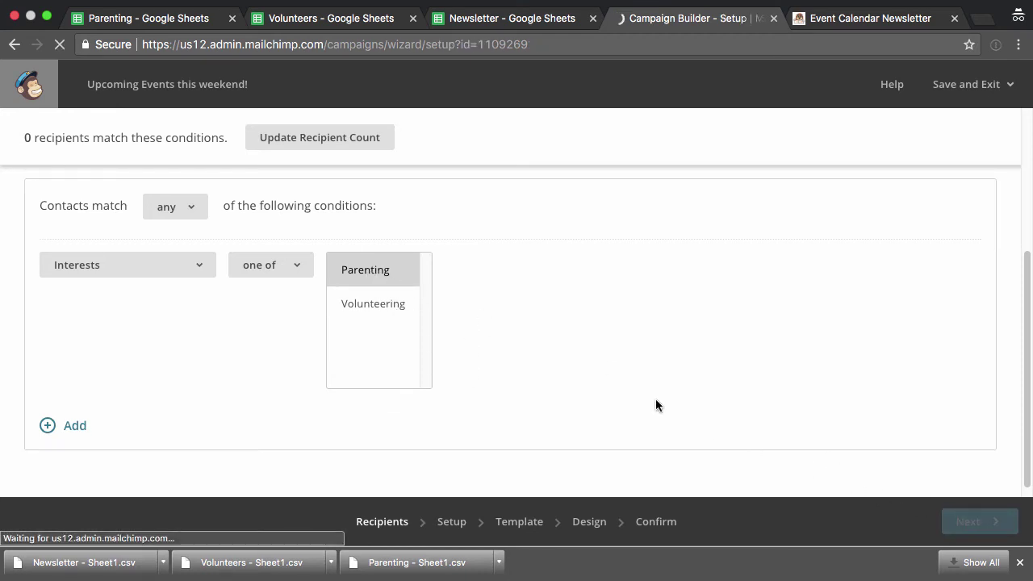
# Step: Set the email subject to "Parenting events this weekend!" and choose the Simple Text template for the campaign
pyautogui.scroll(-2, 389, 346)
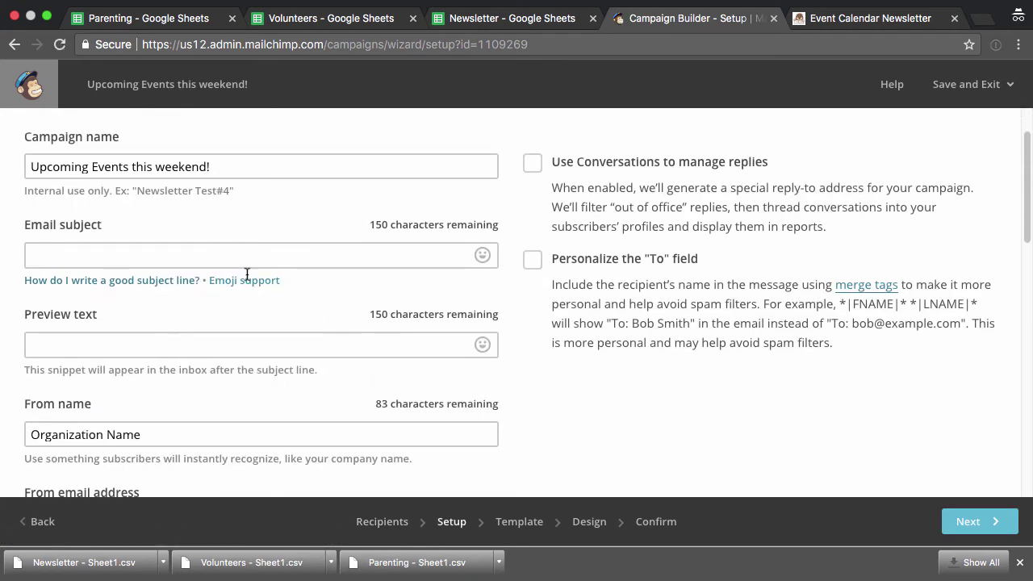
pyautogui.click(154, 255)
pyautogui.click(128, 334)
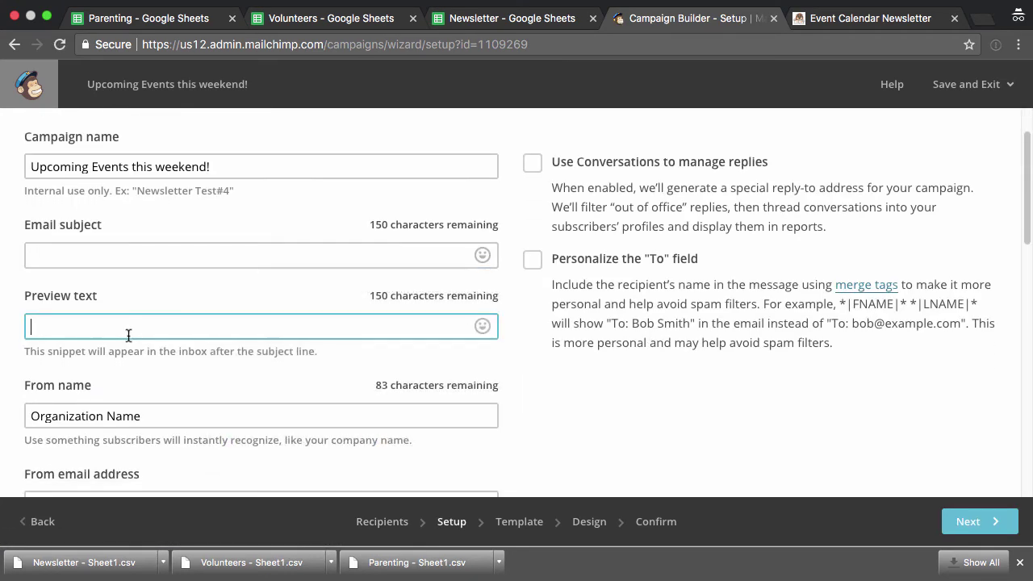
pyautogui.click(186, 256)
pyautogui.write('Parenting events this weekend!')
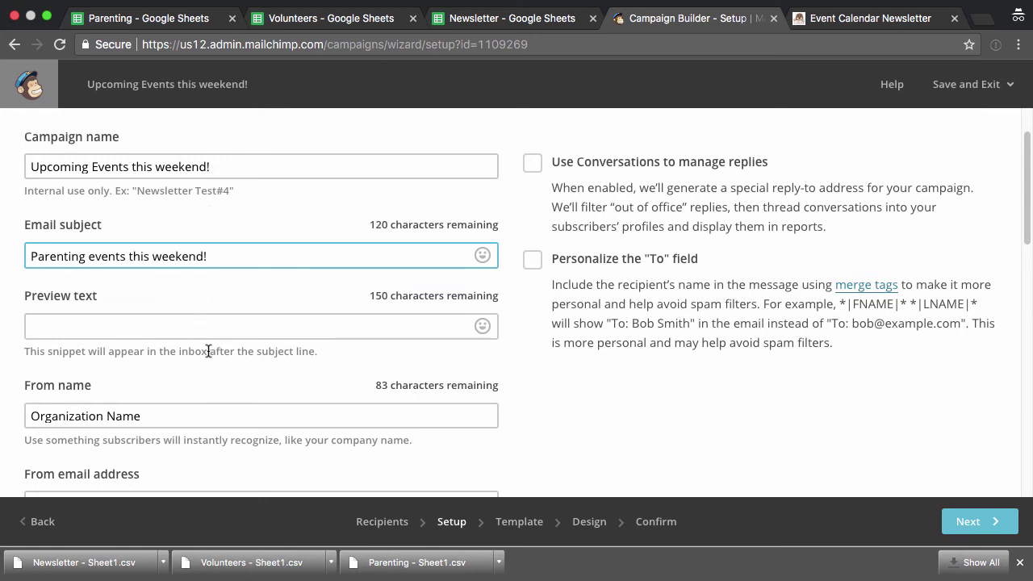
pyautogui.scroll(-3, 207, 347)
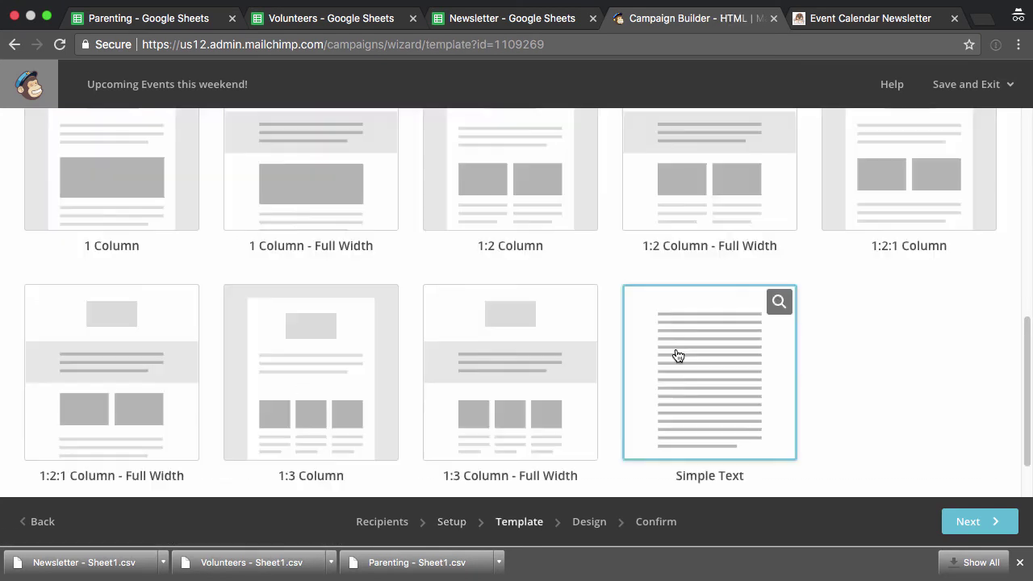
pyautogui.click(678, 354)
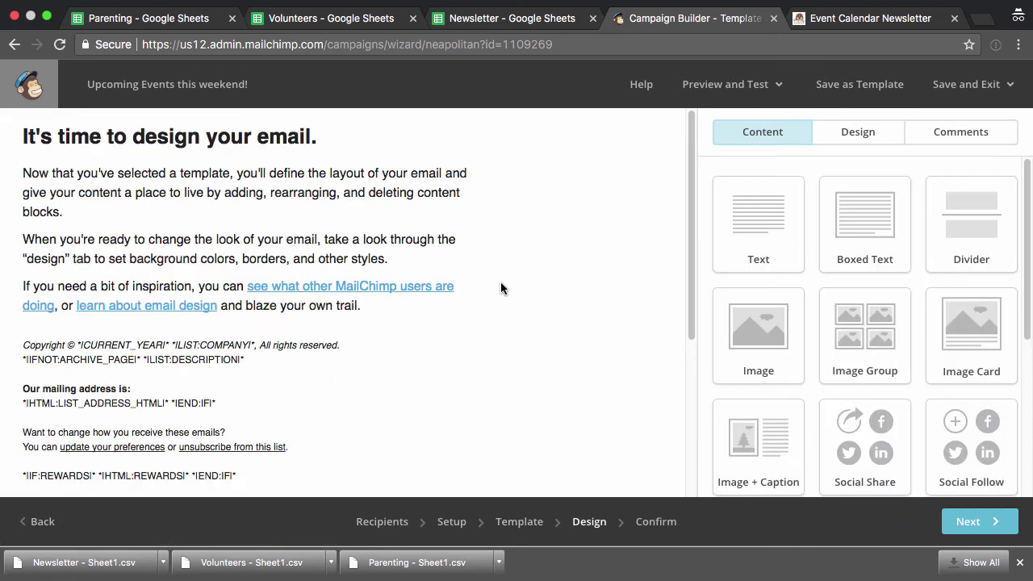
# Step: Clear the placeholder text from the body text block and delete the "It's time to design your email." heading block
pyautogui.click(577, 217)
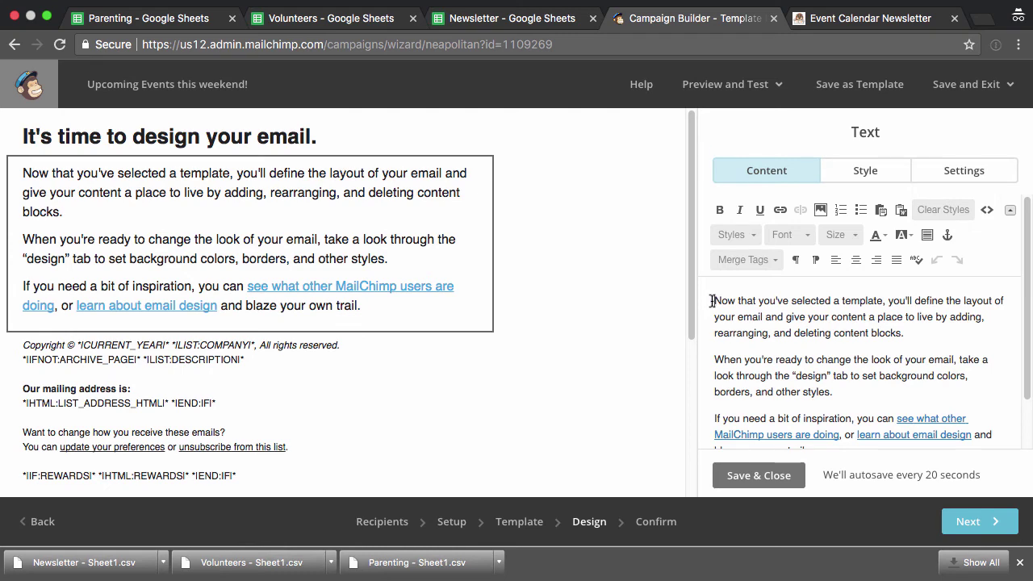
pyautogui.moveTo(711, 300); pyautogui.dragTo(906, 441)
pyautogui.press('BackSpace')
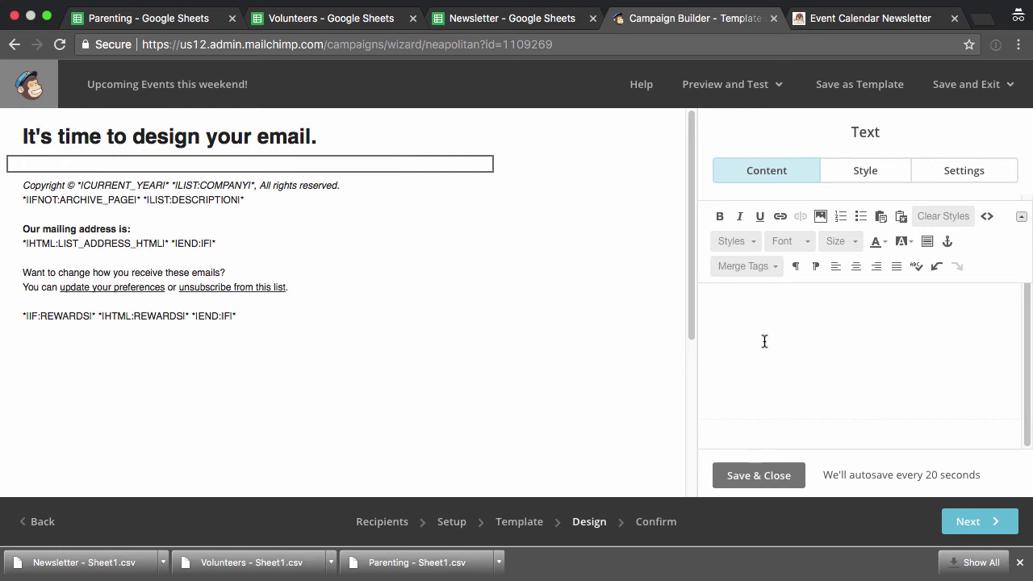
pyautogui.click(471, 134)
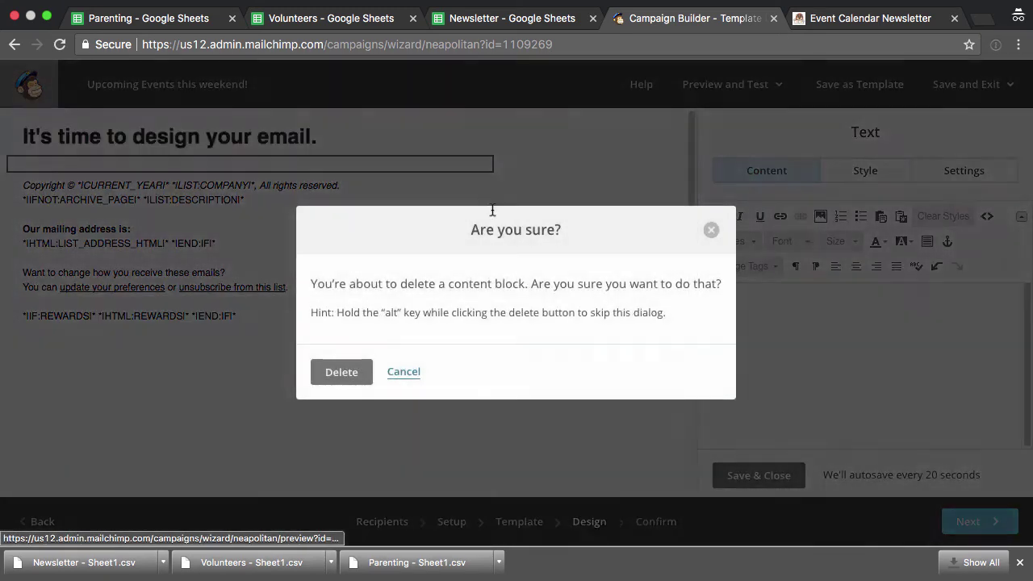
pyautogui.click(342, 375)
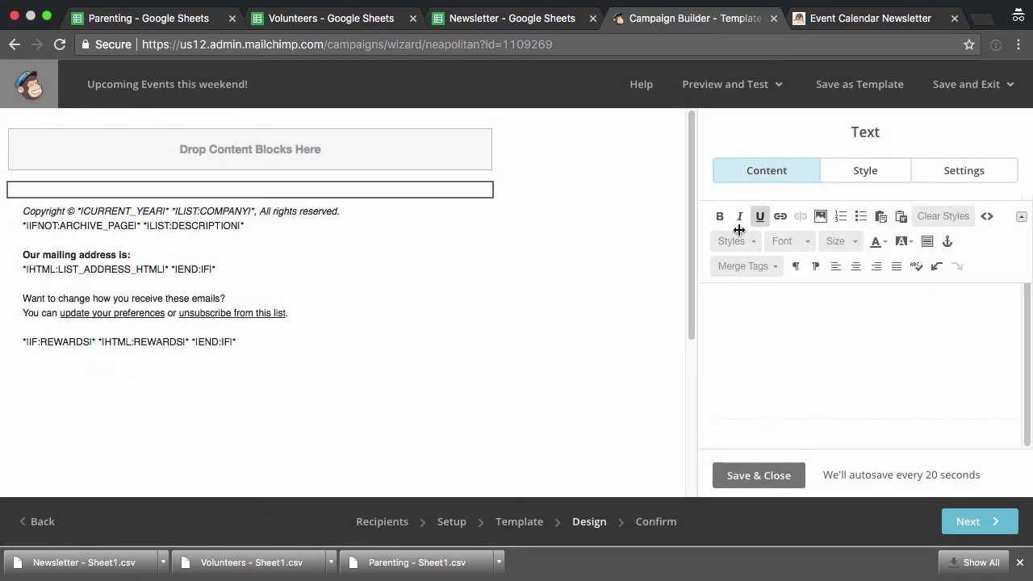
pyautogui.click(797, 378)
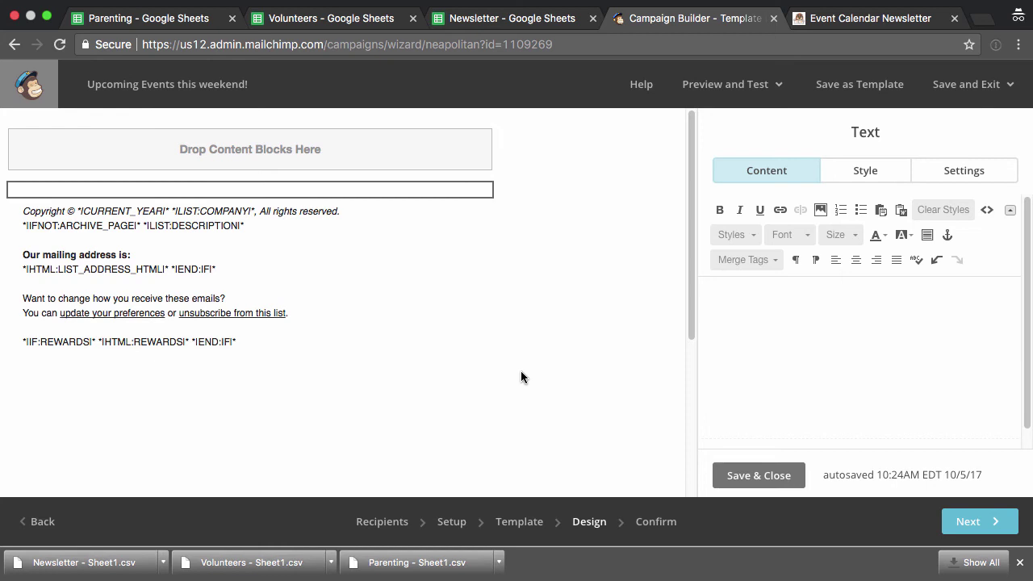
# Step: Search Google for "mailchimp merge tags interests" and open the Use Conditional Merge Tag Blocks article at its section on groups
pyautogui.hotkey('ctrl', 't')
pyautogui.write('mailchimp merge tags interests')
pyautogui.press('Return')
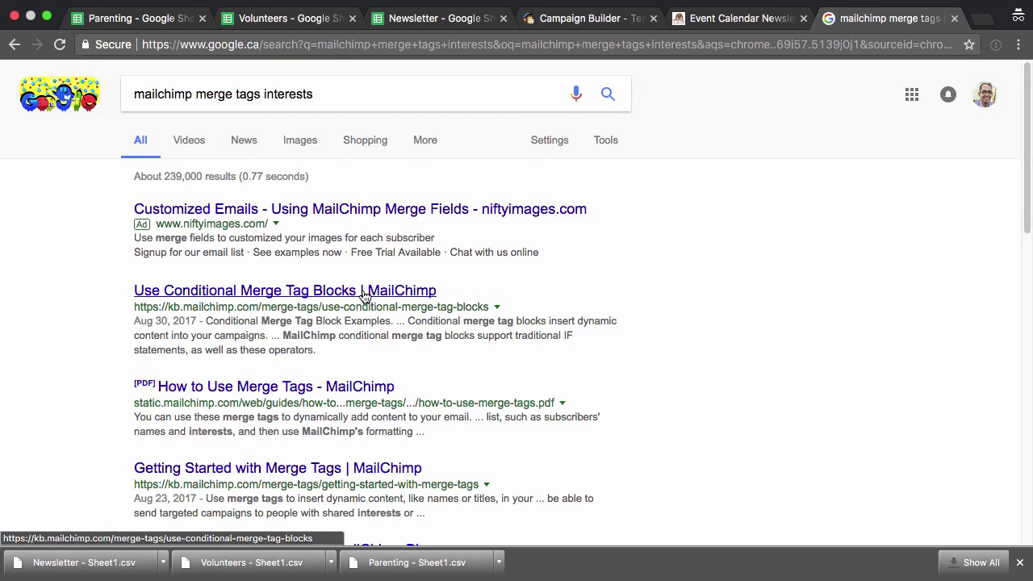
pyautogui.click(363, 292)
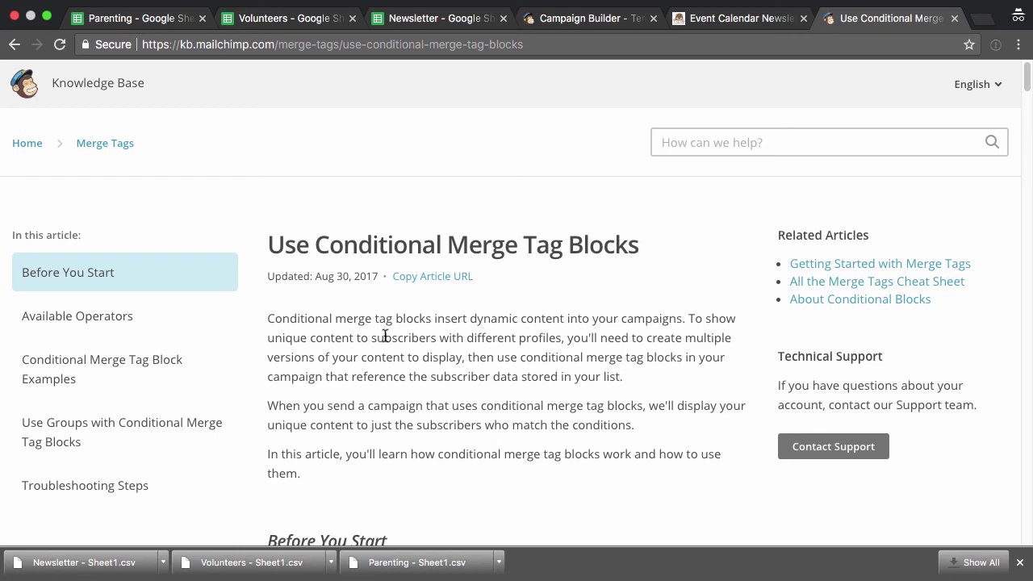
pyautogui.click(180, 431)
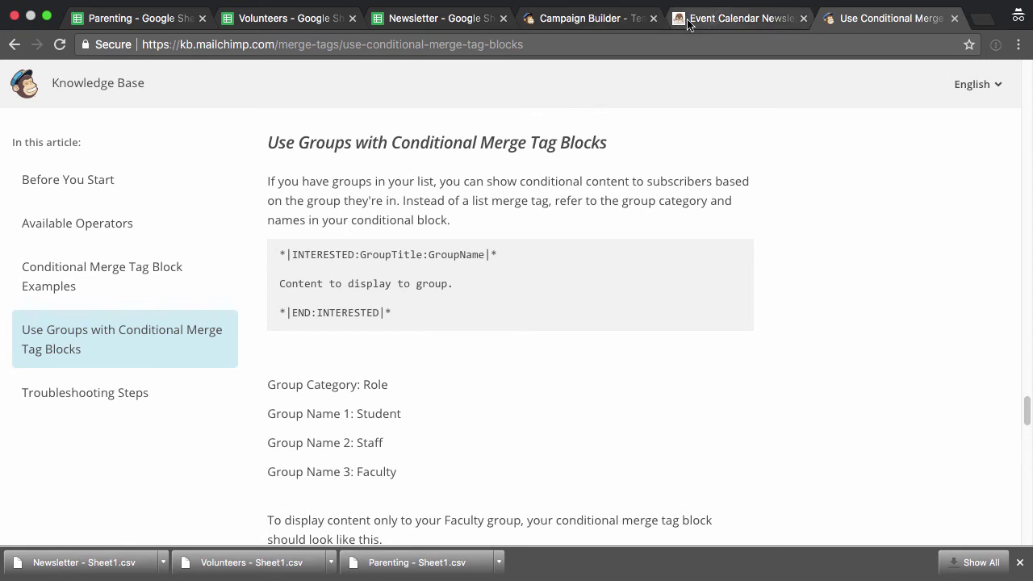
# Step: Write "Upcoming events for parents" and, below it, "Oct 5th 12pm @ Main Lobby" in the campaign's empty body block, ending with a blank line
pyautogui.click(645, 20)
pyautogui.click(790, 313)
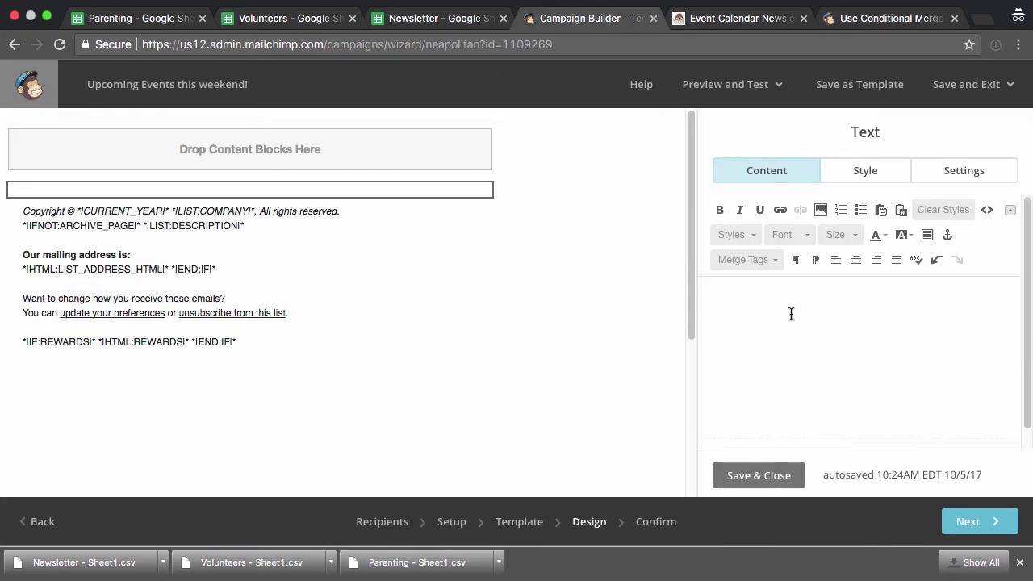
pyautogui.write('Upcoming events for parents')
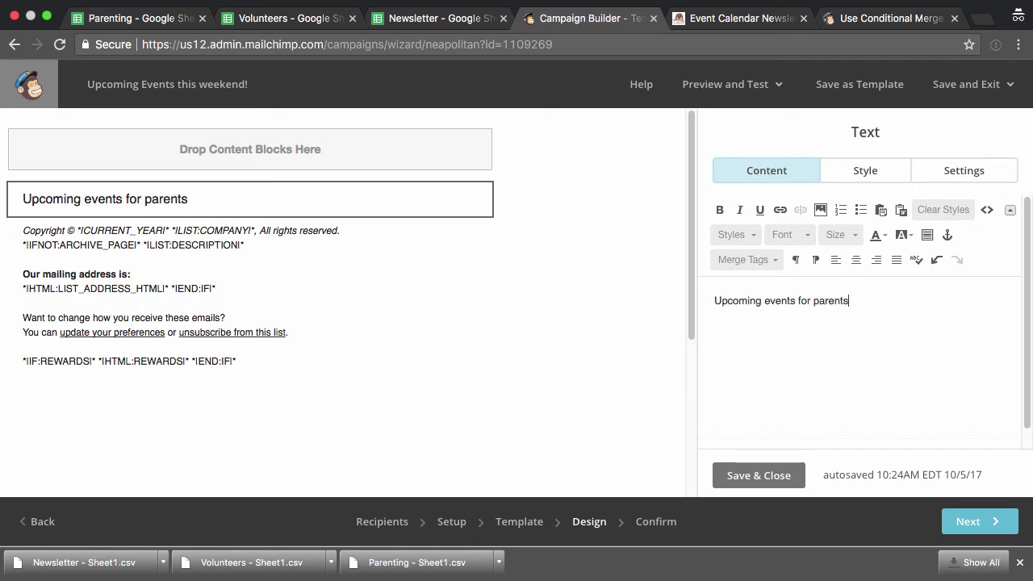
pyautogui.press('Return')
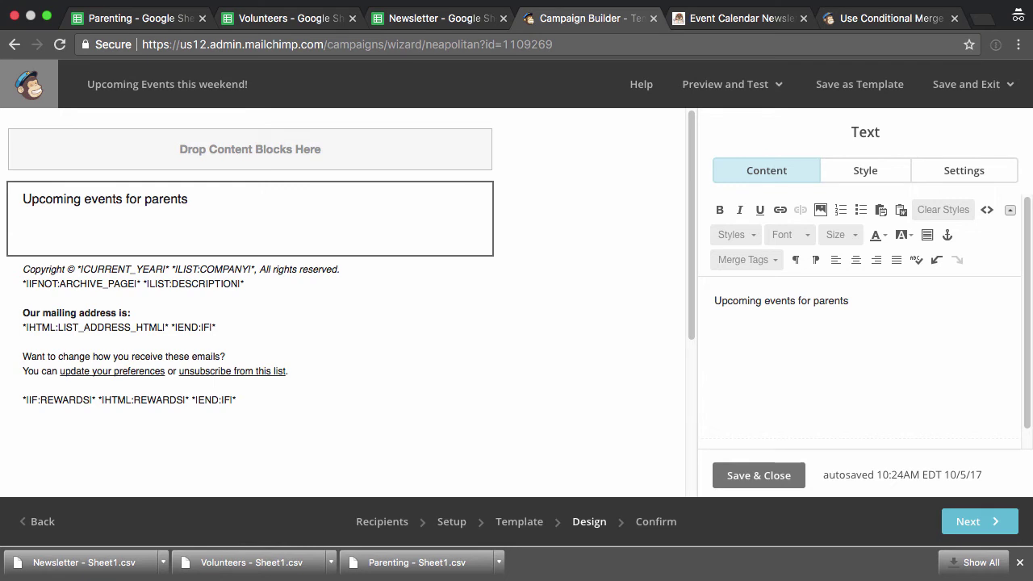
pyautogui.write('Oct 5th ')
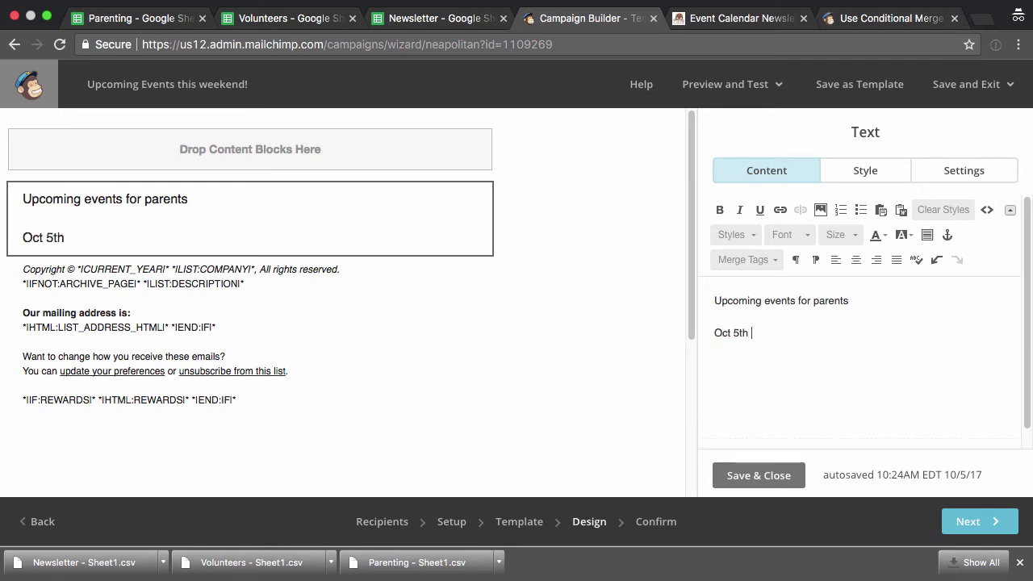
pyautogui.write('12pm @ ')
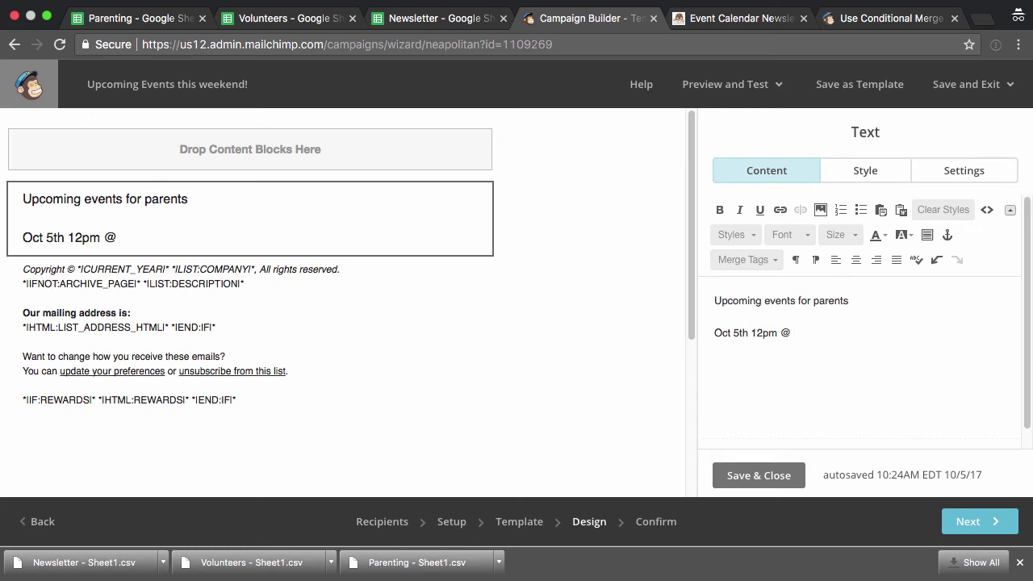
pyautogui.write('Main Lobby')
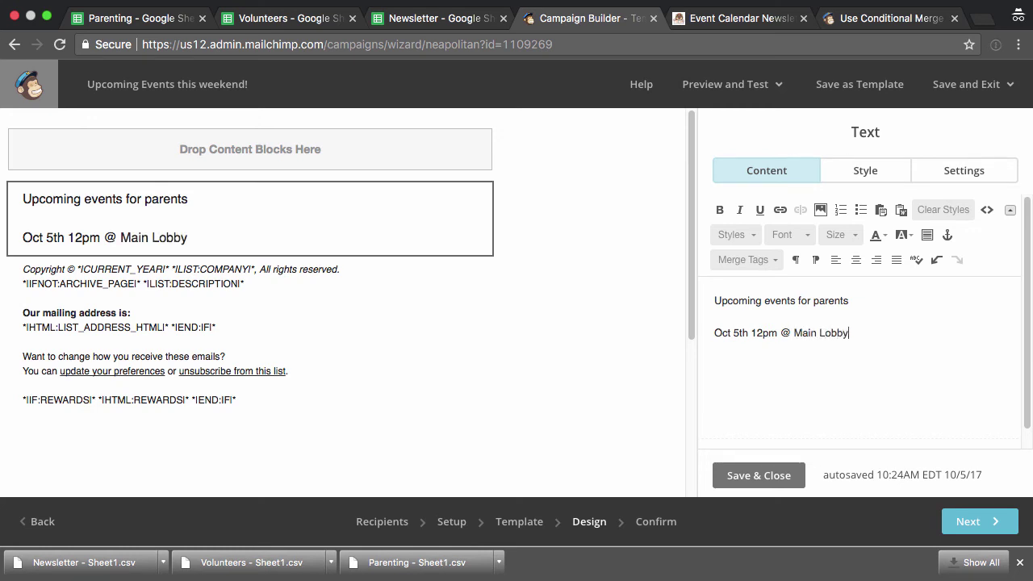
pyautogui.press('Return')
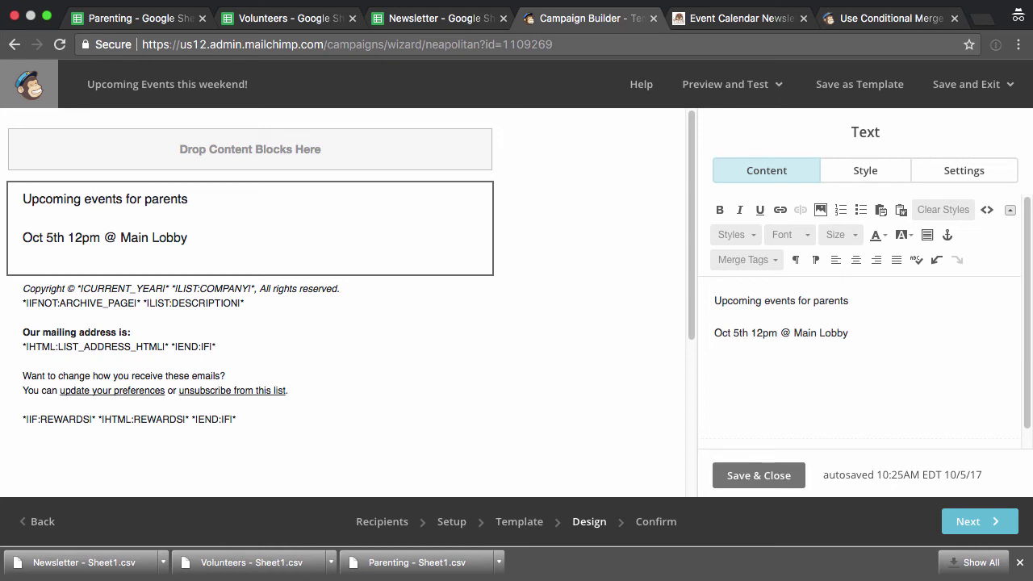
# Step: Copy the opening tag *|INTERESTED:GroupTitle:GroupName|* from the merge tag article and paste it without formatting on its own line above "Upcoming events for parents"
pyautogui.press('Return')
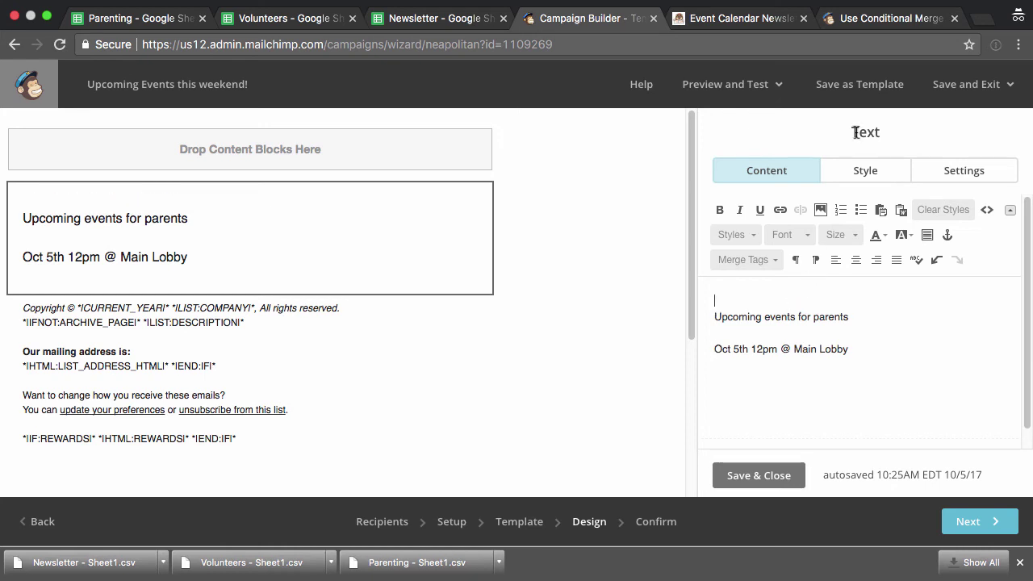
pyautogui.click(843, 21)
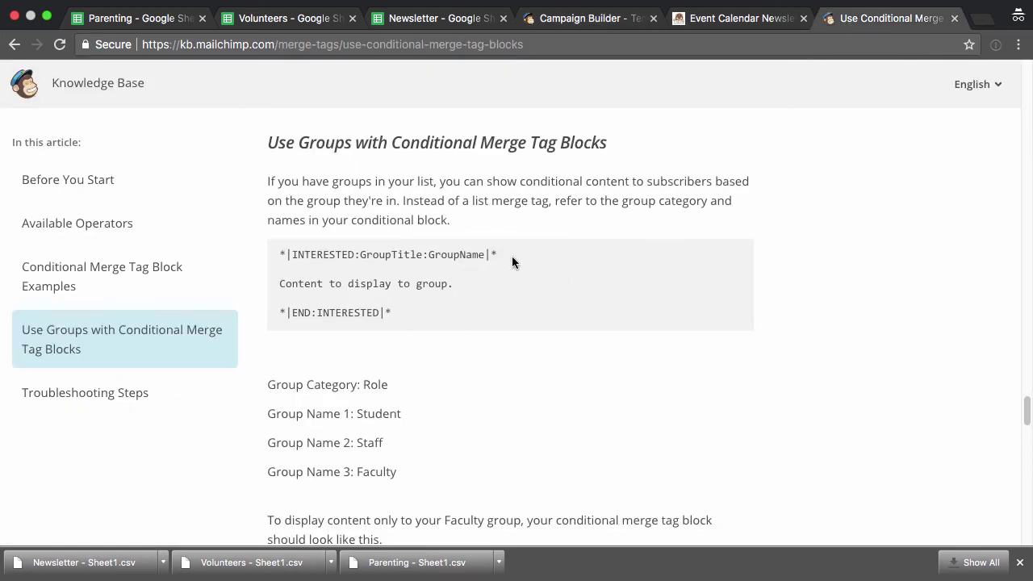
pyautogui.moveTo(507, 254); pyautogui.dragTo(278, 255)
pyautogui.hotkey('ctrl', 'c')
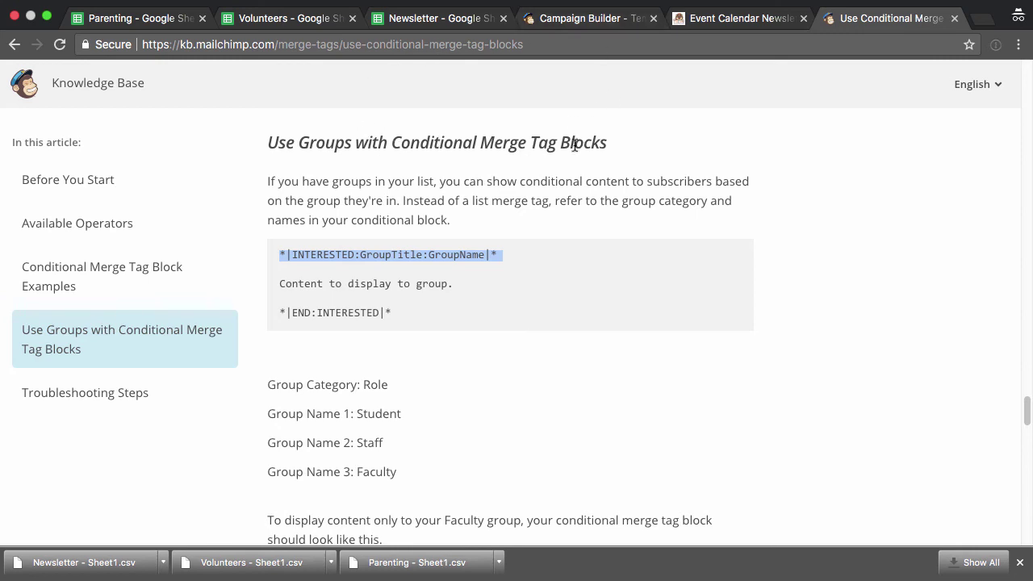
pyautogui.click(601, 19)
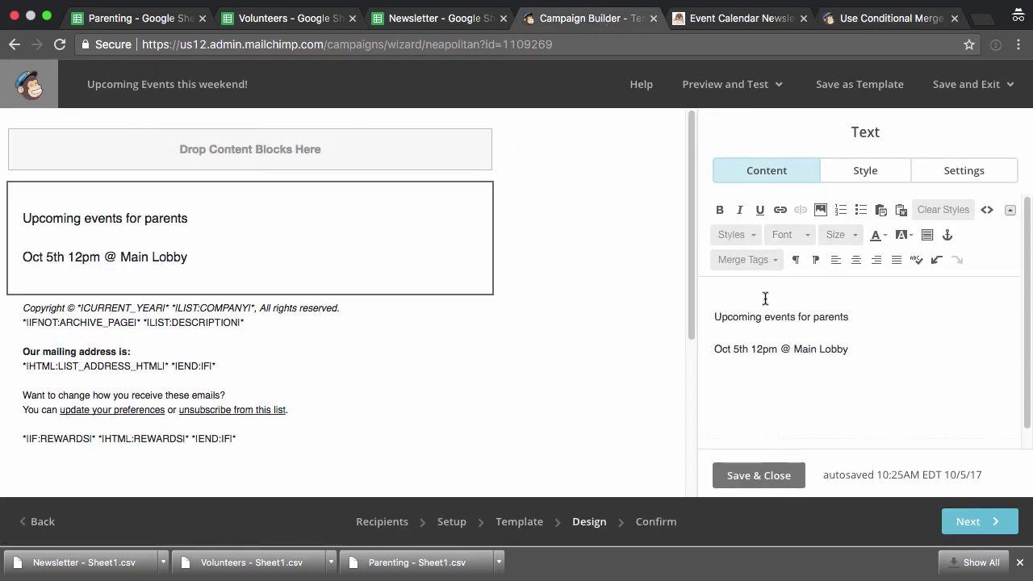
pyautogui.hotkey('ctrl', 'v')
pyautogui.hotkey('ctrl', 'z')
pyautogui.rightClick(764, 300)
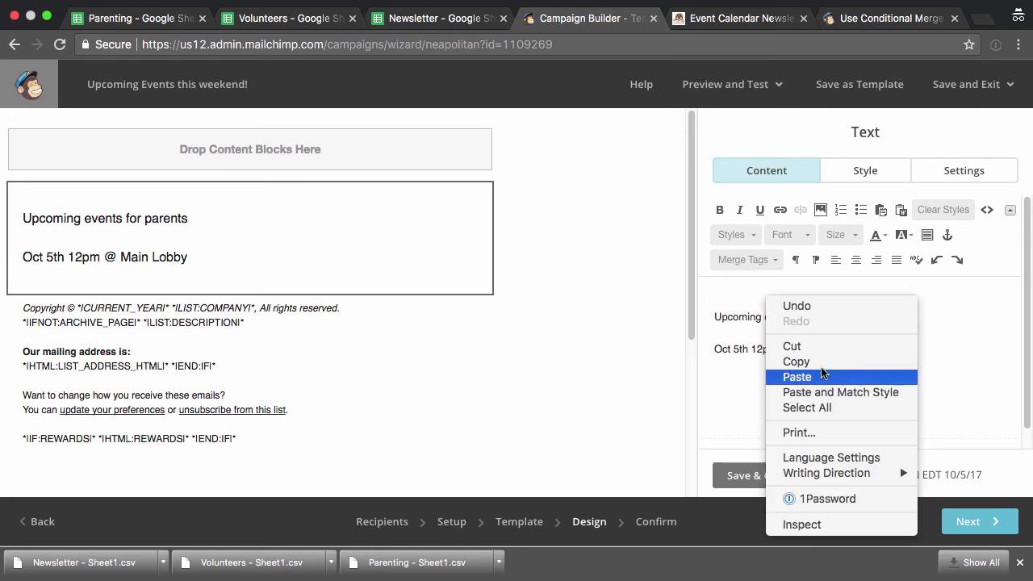
pyautogui.click(727, 313)
pyautogui.rightClick(730, 298)
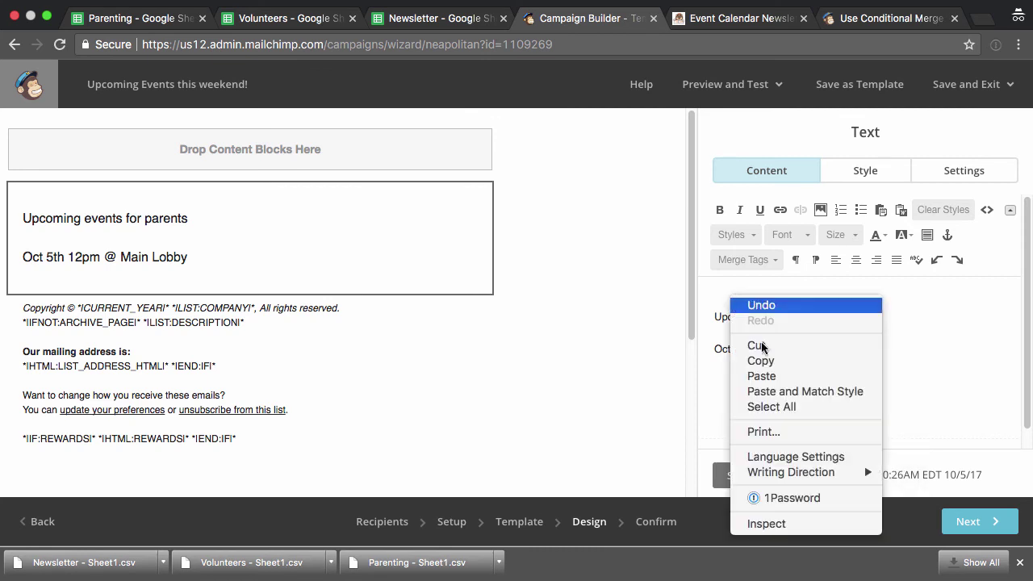
pyautogui.click(781, 392)
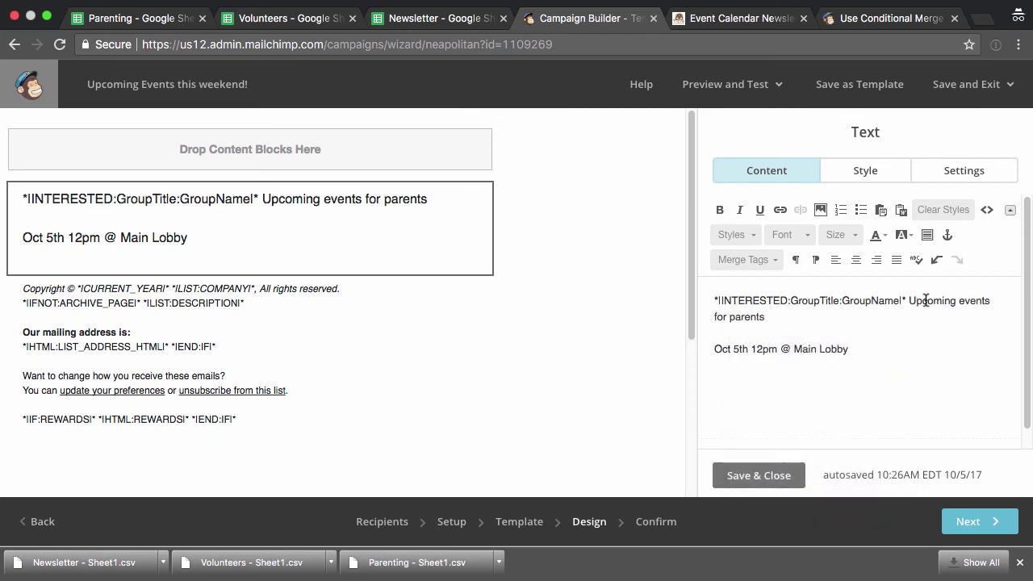
pyautogui.hotkey('shift', 'Return')
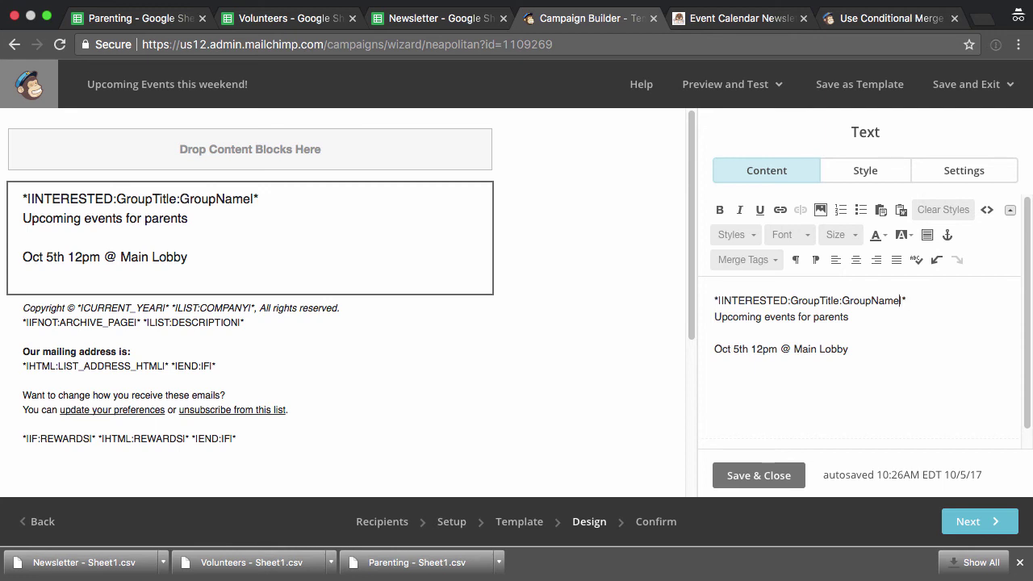
# Step: Replace the GroupTitle placeholder in the opening merge tag with "Interests"
pyautogui.doubleClick(819, 300)
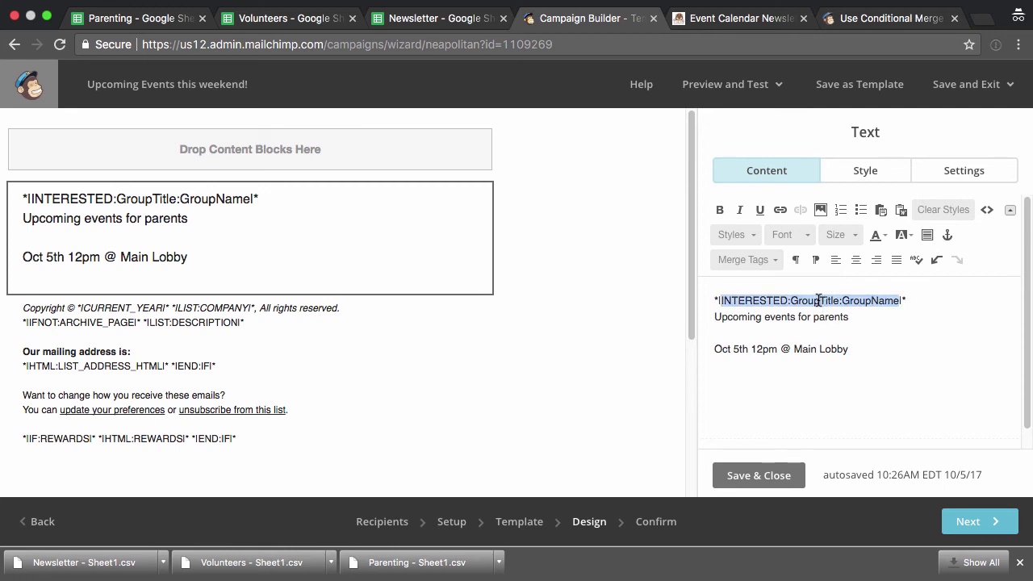
pyautogui.click(791, 303)
pyautogui.hotkey('shift', 'Right')
pyautogui.hotkey('shift', 'Right')
pyautogui.hotkey('shift', 'Right')
pyautogui.hotkey('shift', 'Right')
pyautogui.hotkey('shift', 'Right')
pyautogui.hotkey('shift', 'Right')
pyautogui.hotkey('shift', 'Right')
pyautogui.hotkey('shift', 'Right')
pyautogui.hotkey('shift', 'Right')
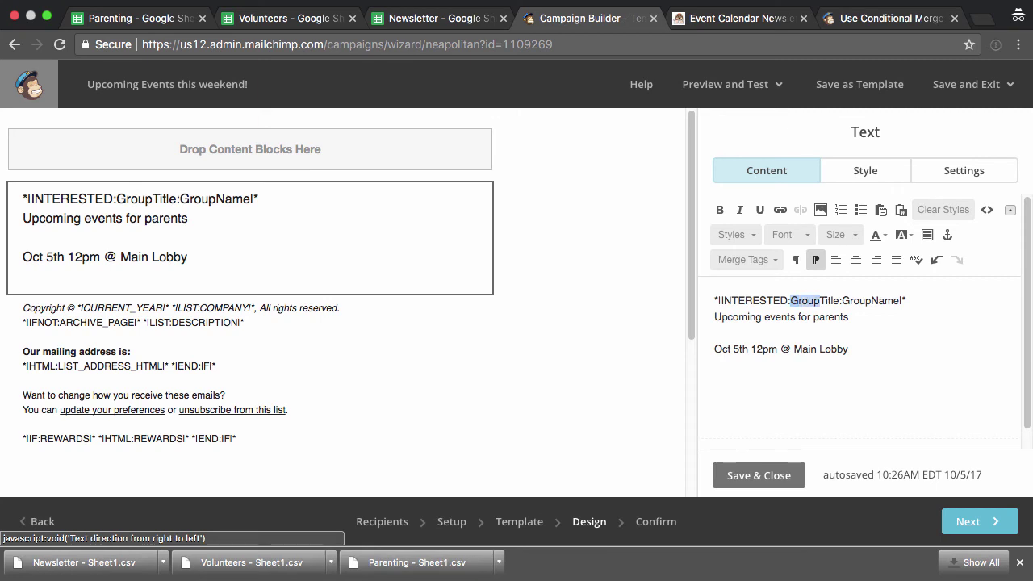
pyautogui.hotkey('shift', 'Right')
pyautogui.write('Interests')
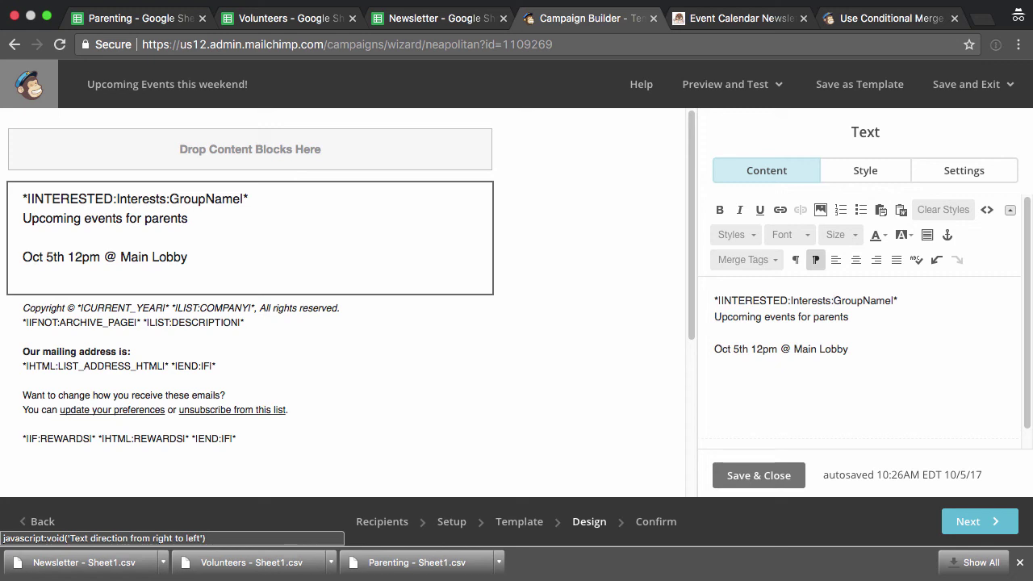
# Step: Replace the GroupName placeholder in the opening merge tag with "Parenting"
pyautogui.press('Right')
pyautogui.hotkey('shift', 'Right')
pyautogui.hotkey('shift', 'Right')
pyautogui.hotkey('shift', 'Right')
pyautogui.hotkey('shift', 'Right')
pyautogui.hotkey('shift', 'Right')
pyautogui.hotkey('shift', 'Right')
pyautogui.hotkey('shift', 'Right')
pyautogui.hotkey('shift', 'Right')
pyautogui.hotkey('shift', 'Right')
pyautogui.write('Parenting')
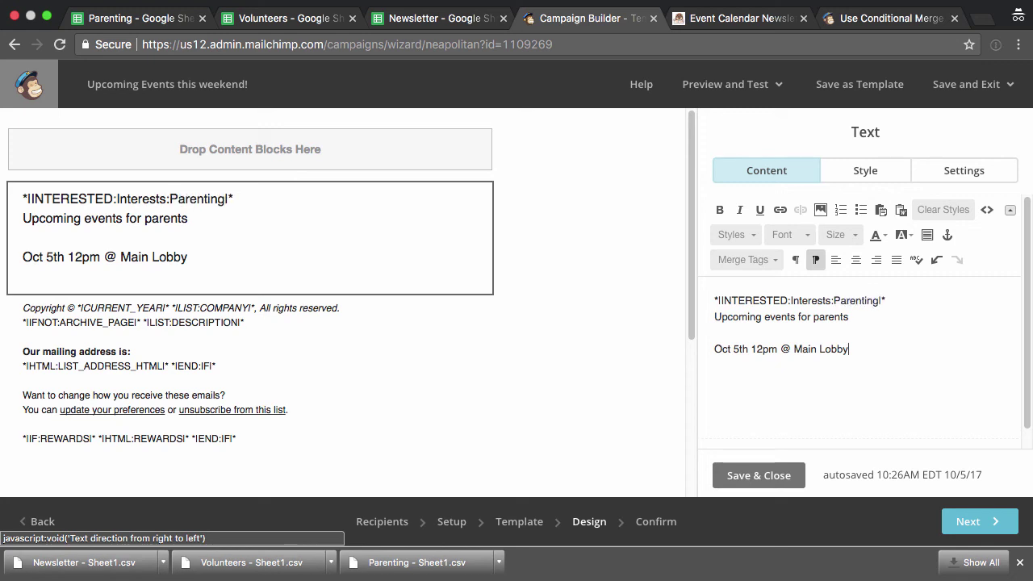
# Step: Copy the closing tag *|END:INTERESTED|* from the merge tag article and paste it on a new line below the Main Lobby event
pyautogui.press('Down')
pyautogui.press('End')
pyautogui.press('Return')
pyautogui.click(847, 24)
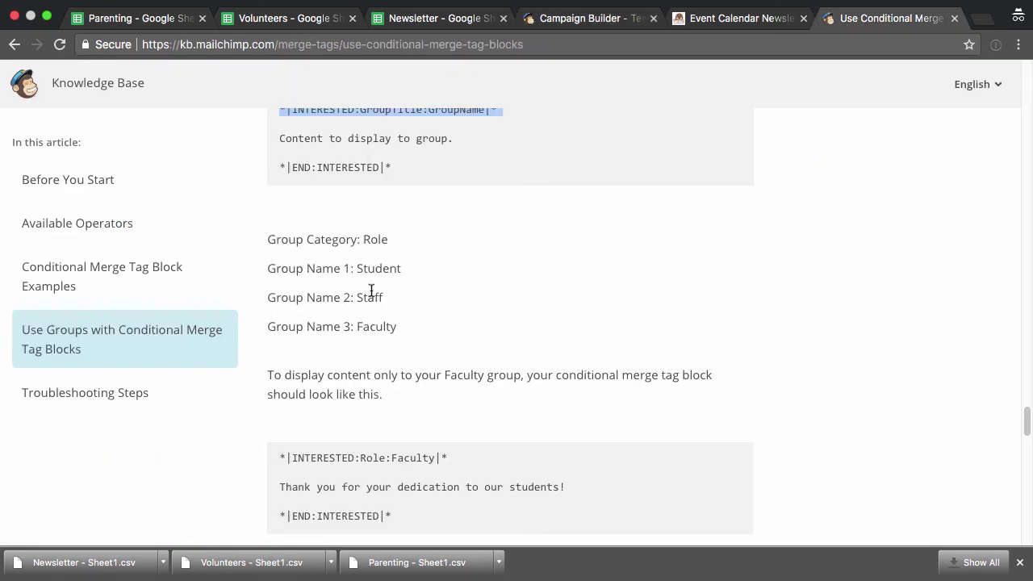
pyautogui.click(399, 167)
pyautogui.keyDown('shift'); pyautogui.click(280, 170); pyautogui.keyUp('shift')
pyautogui.press('super+c')
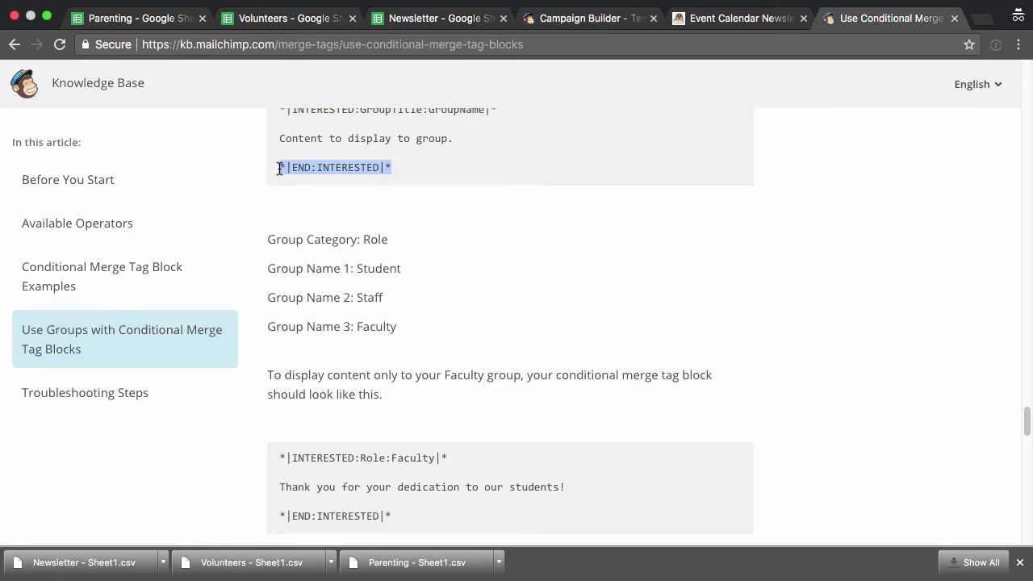
pyautogui.click(584, 18)
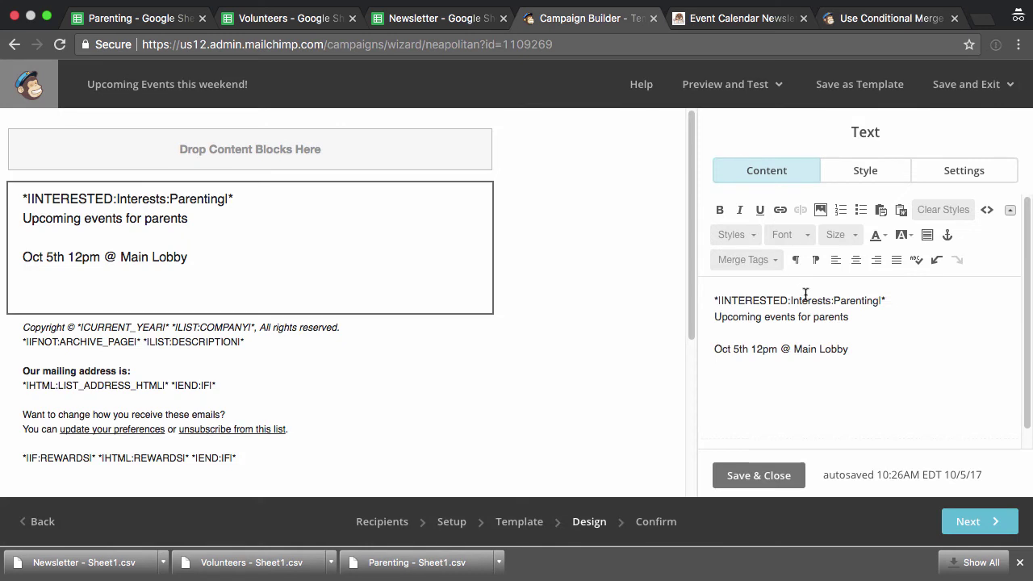
pyautogui.press('super+v')
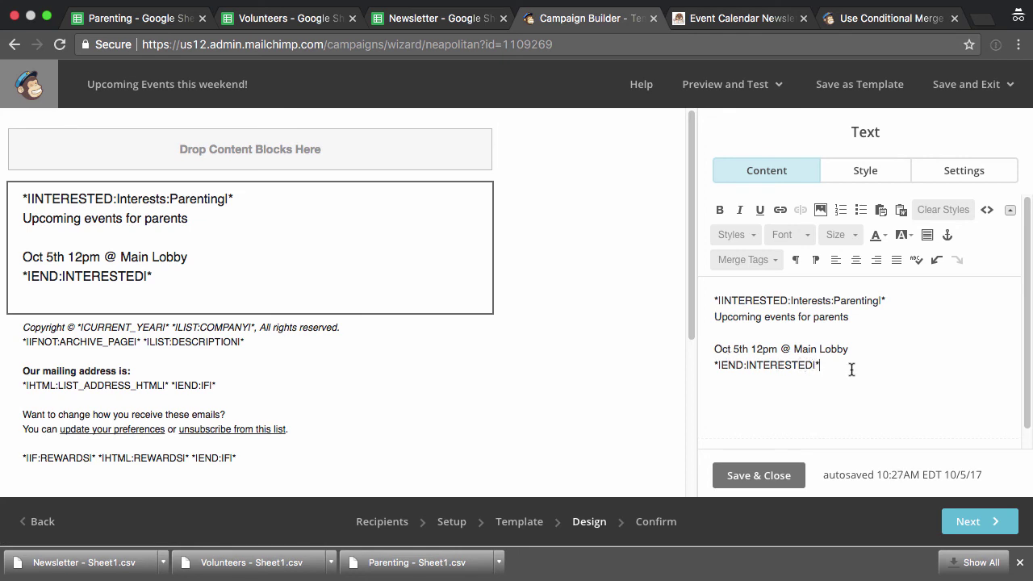
# Step: Add a sign-off below the closing merge tag, after a blank line: "Thanks!" followed by the sender's first name
pyautogui.press('Return')
pyautogui.press('Return')
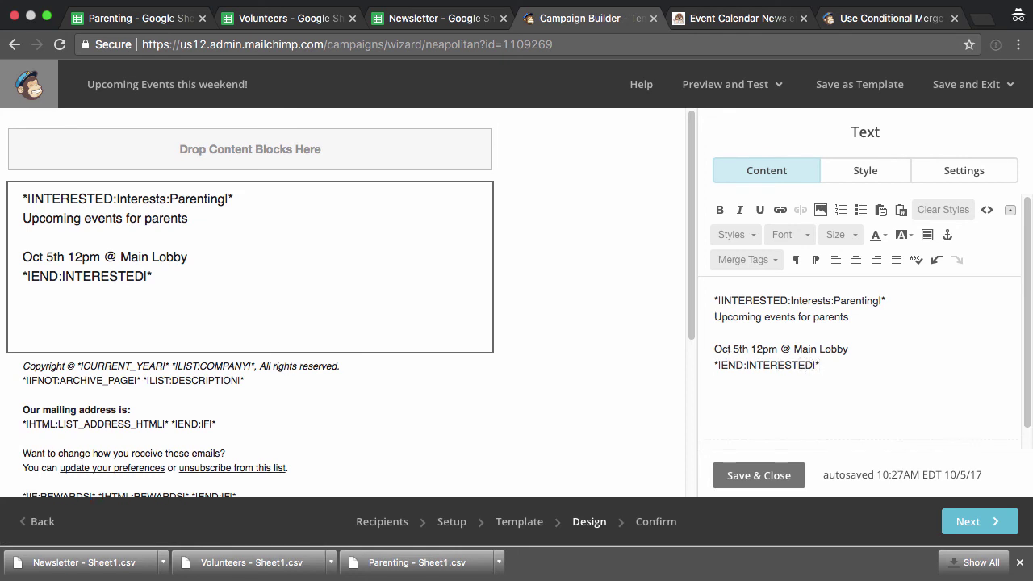
pyautogui.write('Thanks!')
pyautogui.press('Return')
pyautogui.write('Brian')
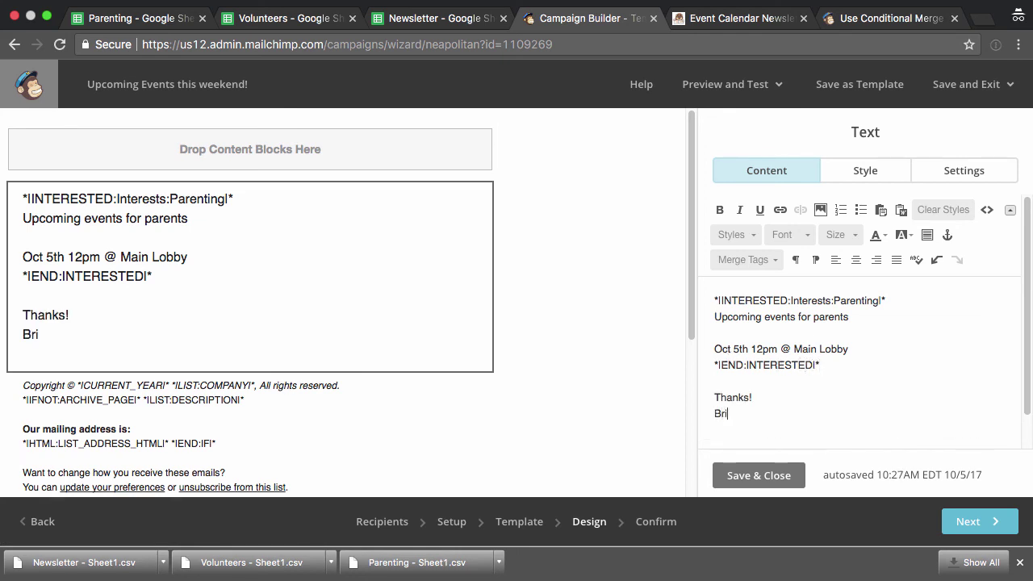
# Step: Add the greeting "Hello!" at the start of the email, with blank lines between it and the Parenting merge tag
pyautogui.press('Return')
pyautogui.press('Return')
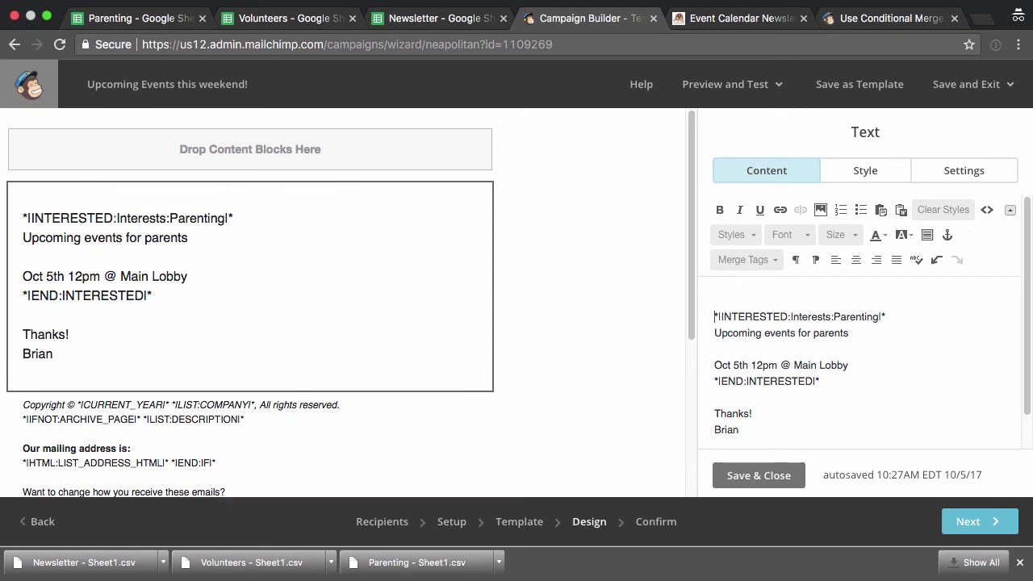
pyautogui.press('Up')
pyautogui.press('Up')
pyautogui.write('Hello!')
pyautogui.press('Return')
pyautogui.press('Return')
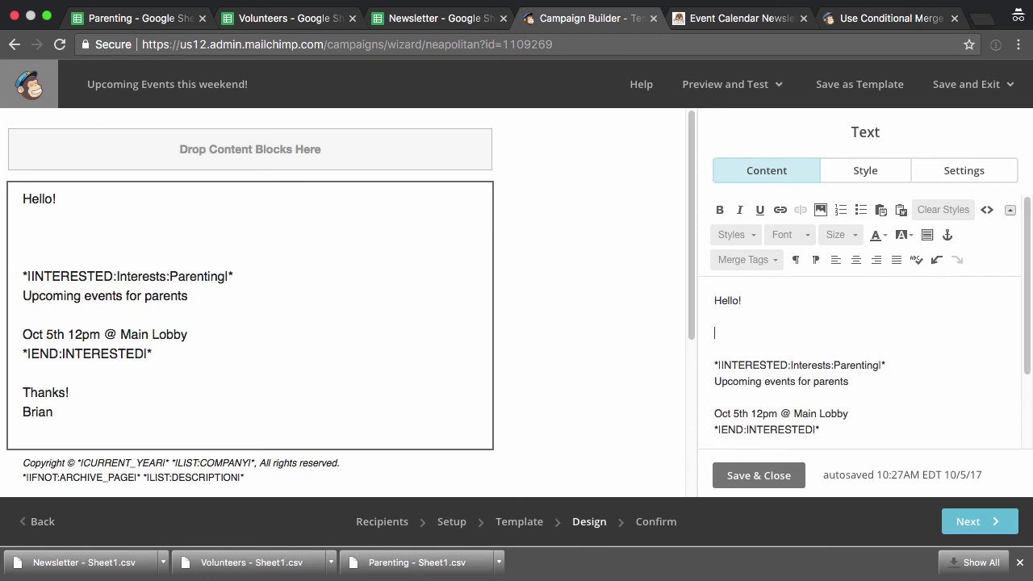
# Step: Duplicate the whole Parenting conditional block, from opening to closing merge tag, directly below the original and above the sign-off
pyautogui.scroll(-1, 855, 396)
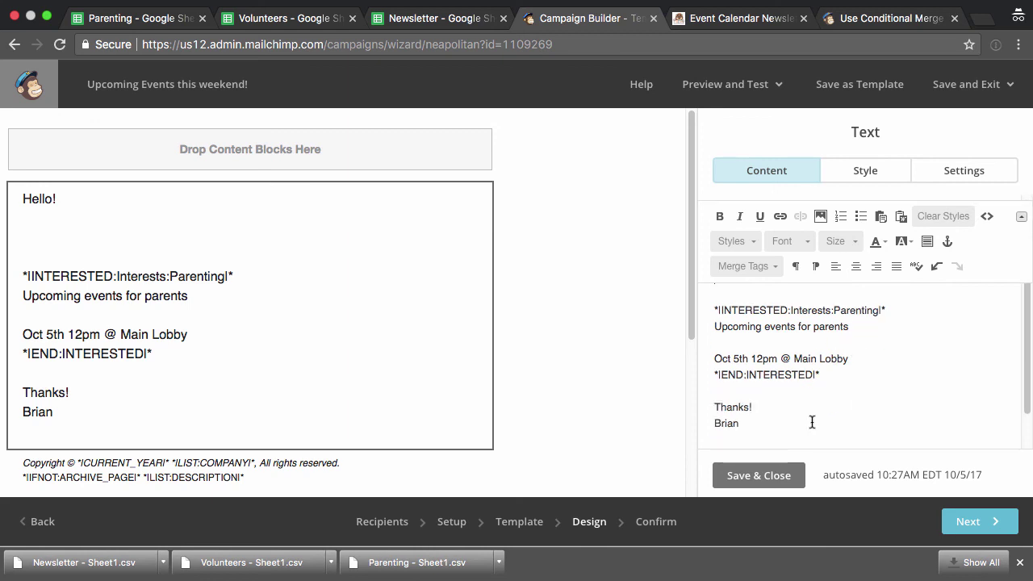
pyautogui.moveTo(795, 390); pyautogui.dragTo(712, 311)
pyautogui.hotkey('ctrl', 'c')
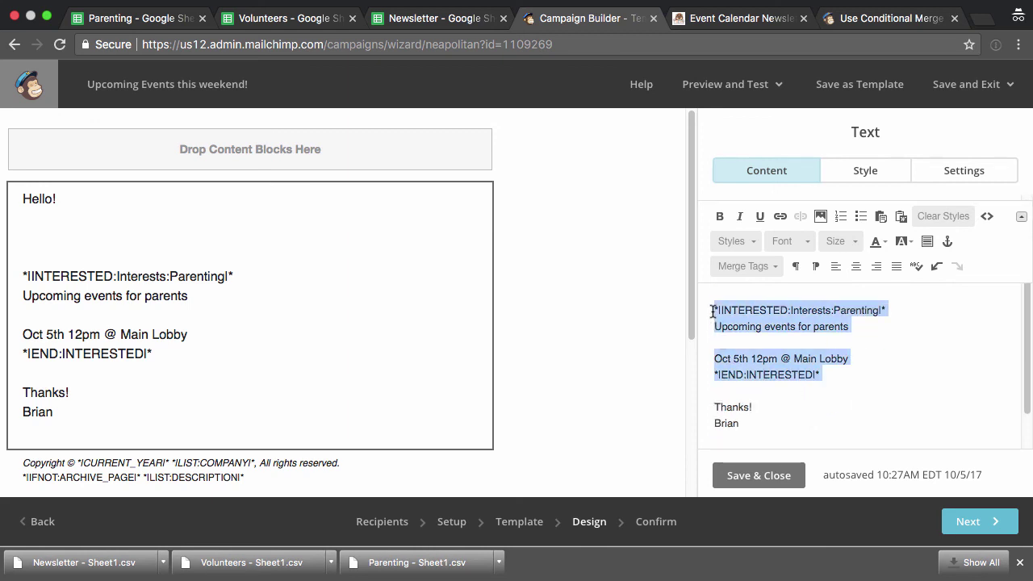
pyautogui.click(743, 388)
pyautogui.press('Return')
pyautogui.press('Return')
pyautogui.hotkey('ctrl', 'v')
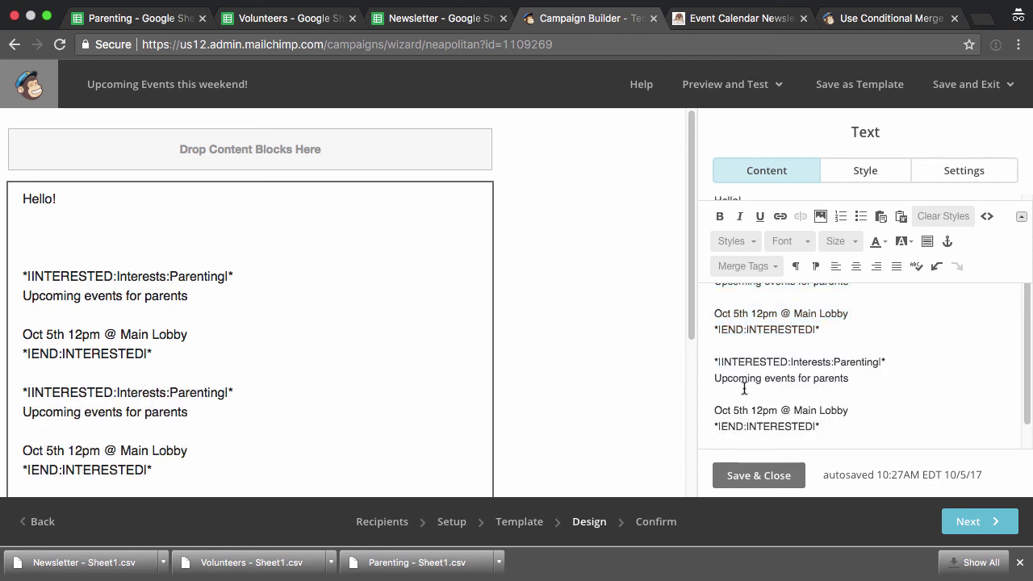
# Step: Change the group name in the duplicated block's opening merge tag to "Volunteering"
pyautogui.doubleClick(856, 363)
pyautogui.click(879, 363)
pyautogui.doubleClick(872, 362)
pyautogui.press('Right')
pyautogui.press('BackSpace')
pyautogui.press('BackSpace')
pyautogui.press('BackSpace')
pyautogui.press('BackSpace')
pyautogui.press('BackSpace')
pyautogui.press('BackSpace')
pyautogui.press('BackSpace')
pyautogui.press('BackSpace')
pyautogui.press('BackSpace')
pyautogui.write('Volunteering')
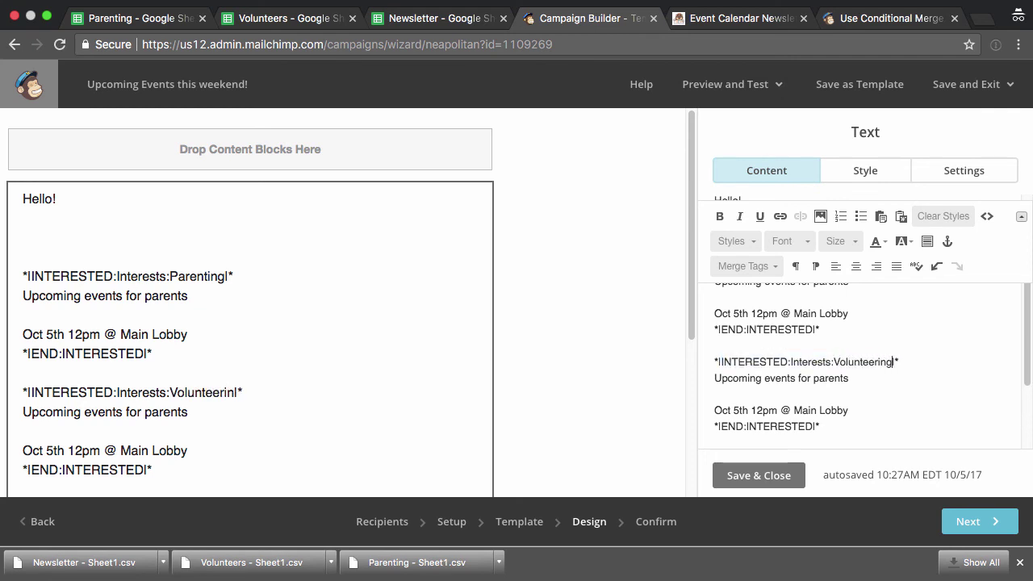
# Step: Review the email text from the sign-off back up to the greeting, and look at the campaign's preview and test options
pyautogui.press('Down')
pyautogui.press('Down')
pyautogui.press('Down')
pyautogui.press('Down')
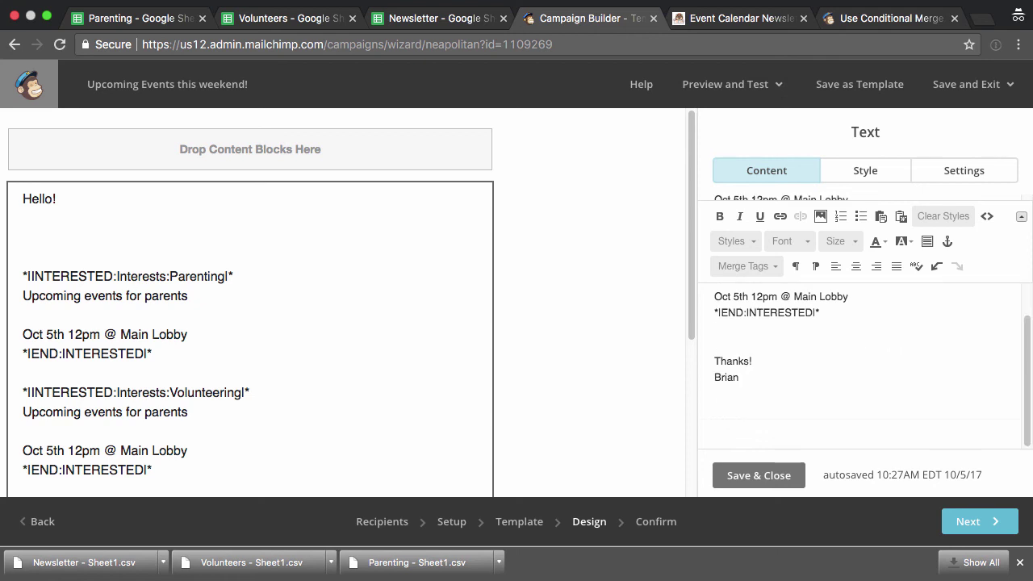
pyautogui.press('Up')
pyautogui.press('Up')
pyautogui.press('Up')
pyautogui.press('Up')
pyautogui.press('Up')
pyautogui.press('Up')
pyautogui.press('Up')
pyautogui.press('Up')
pyautogui.press('Up')
pyautogui.press('Up')
pyautogui.press('Up')
pyautogui.press('Up')
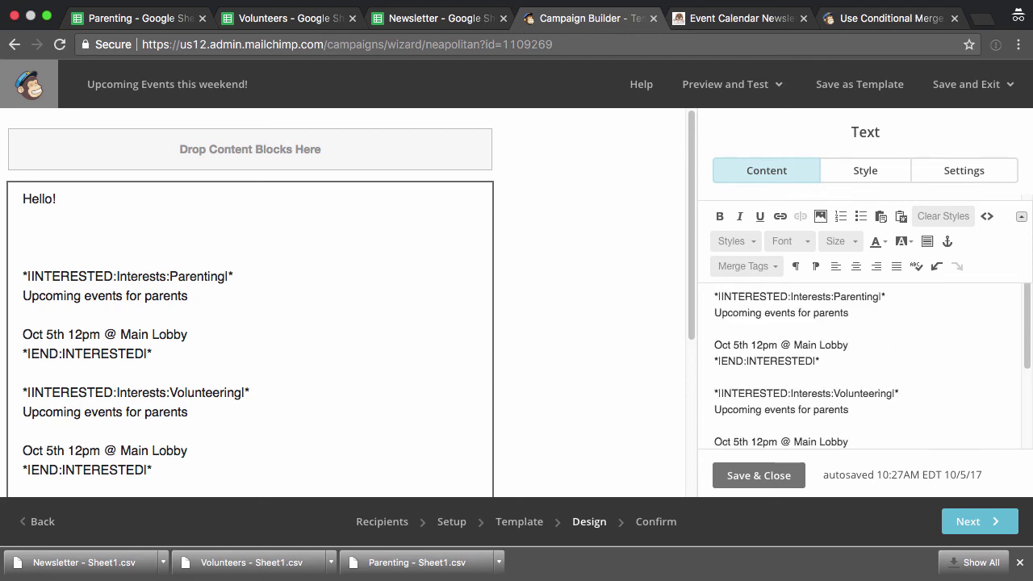
pyautogui.scroll(2, 913, 346)
pyautogui.click(825, 325)
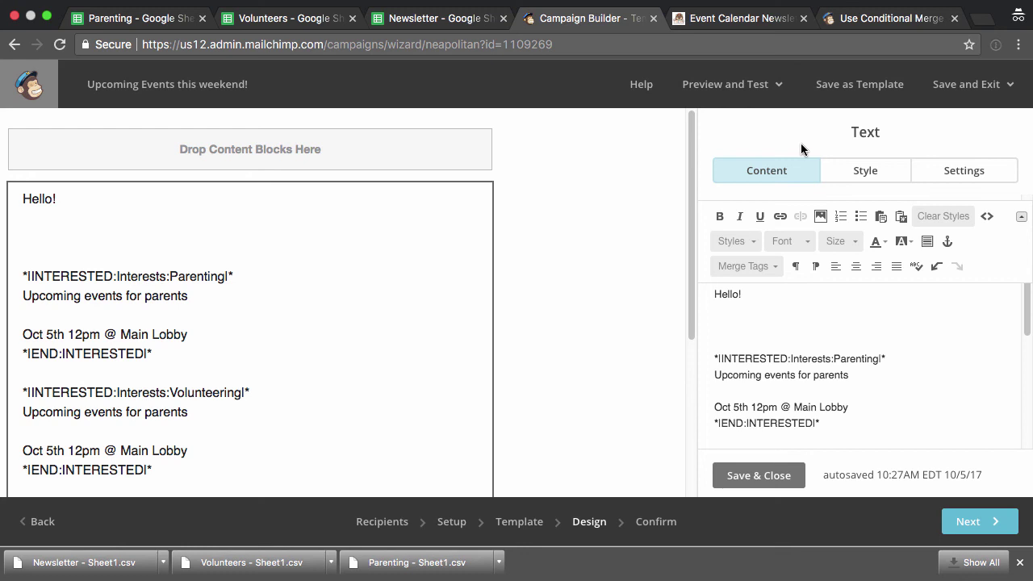
pyautogui.click(744, 94)
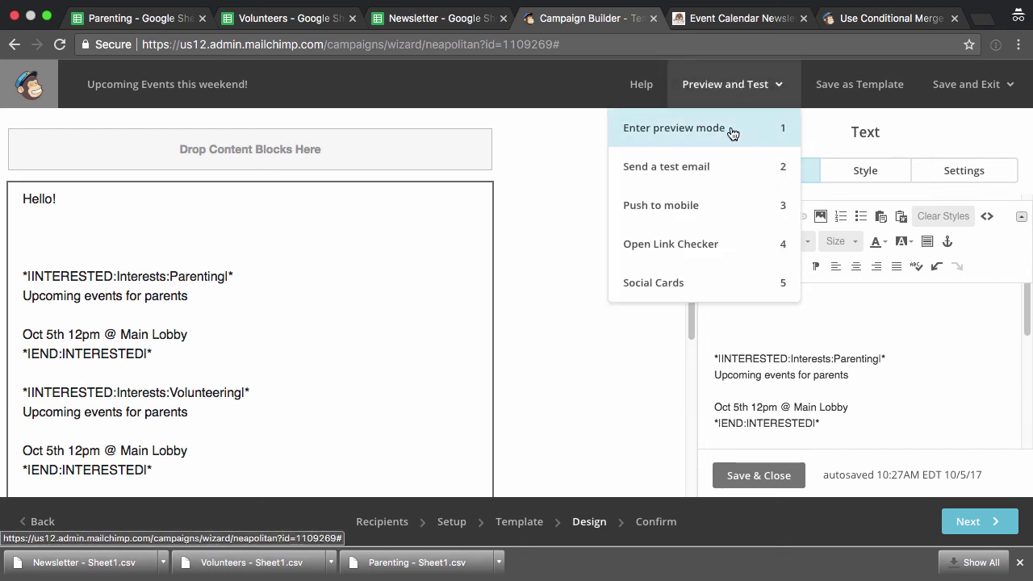
# Step: Examine the merge tag article's example of nesting multiple groups, including the combined Student,Faculty tag
pyautogui.press('super+9')
pyautogui.scroll(-4, 623, 204)
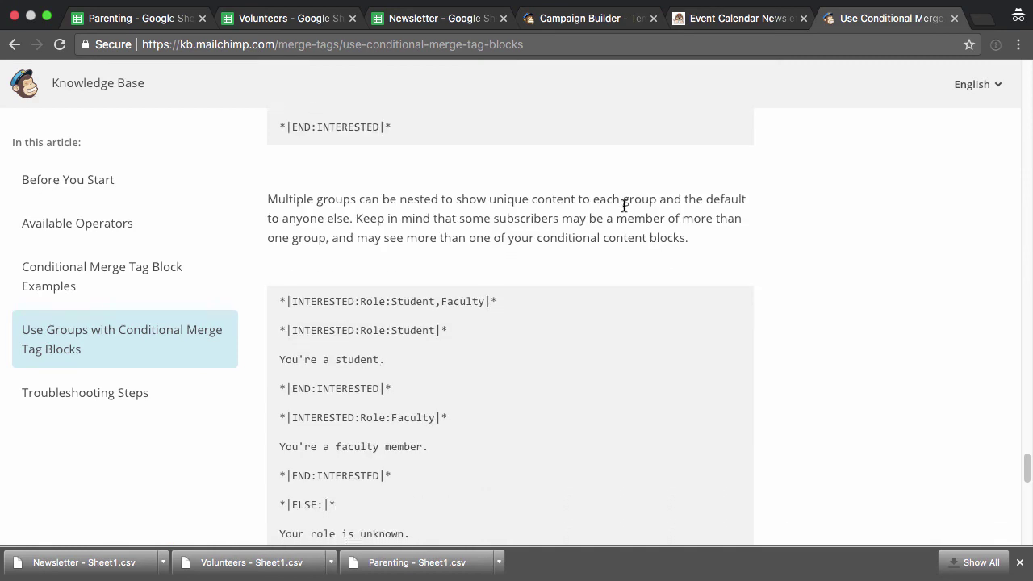
pyautogui.scroll(-1, 622, 204)
pyautogui.moveTo(390, 278); pyautogui.dragTo(488, 287)
pyautogui.click(464, 306)
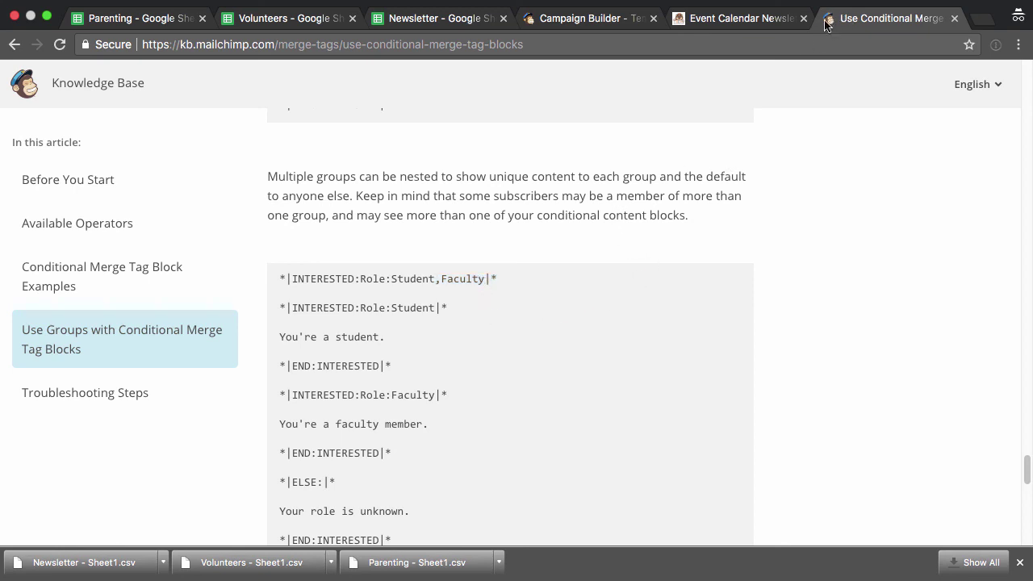
# Step: Switch to the Event Calendar Newsletter homepage and read its main headline about event details in newsletters
pyautogui.click(759, 23)
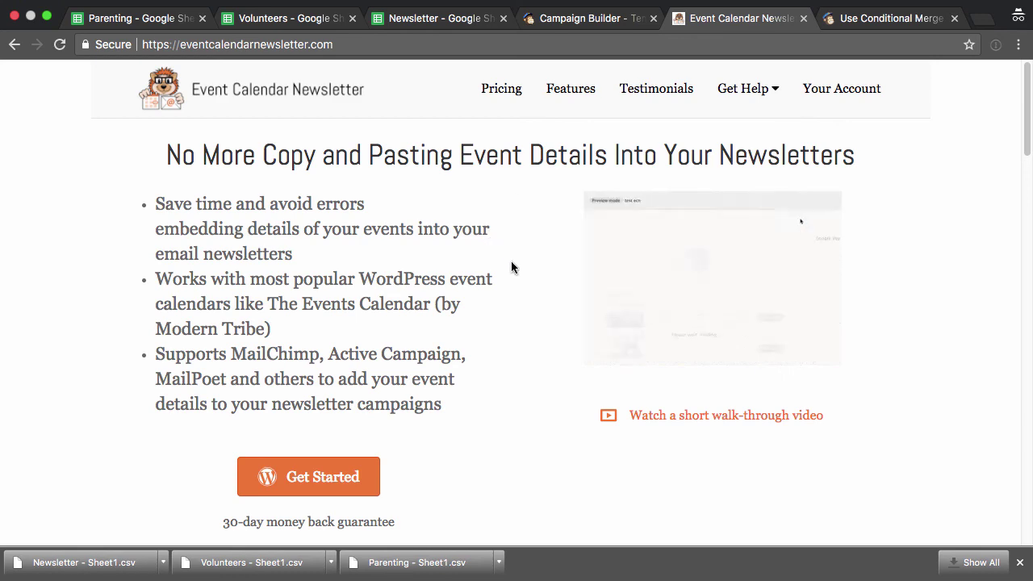
pyautogui.moveTo(171, 156); pyautogui.dragTo(867, 151)
pyautogui.click(867, 151)
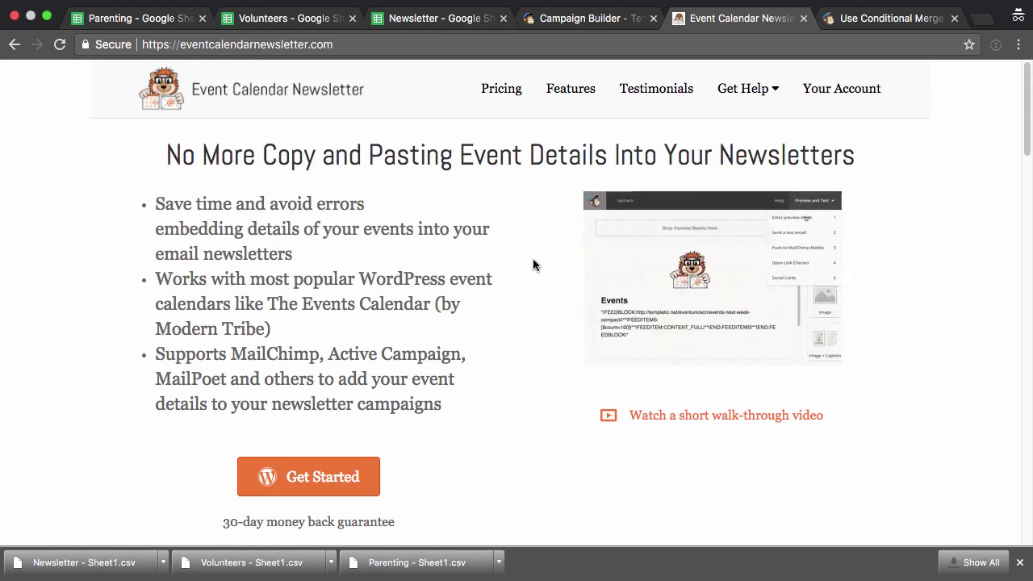
# Step: Revisit the article's introduction to using groups with conditional merge tag blocks, and return to the Event Calendar Newsletter homepage
pyautogui.click(873, 19)
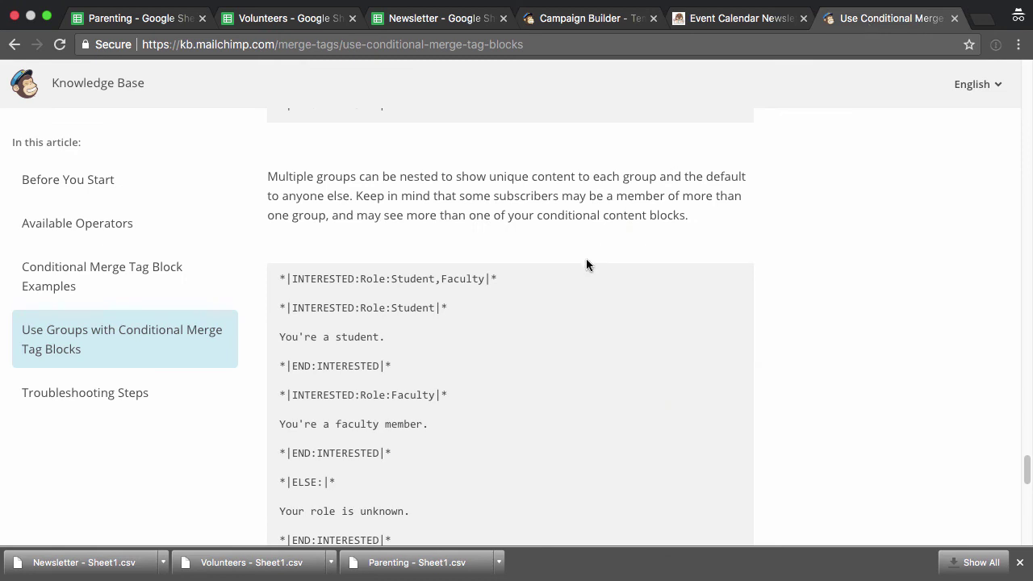
pyautogui.scroll(5, 559, 293)
pyautogui.scroll(8, 559, 294)
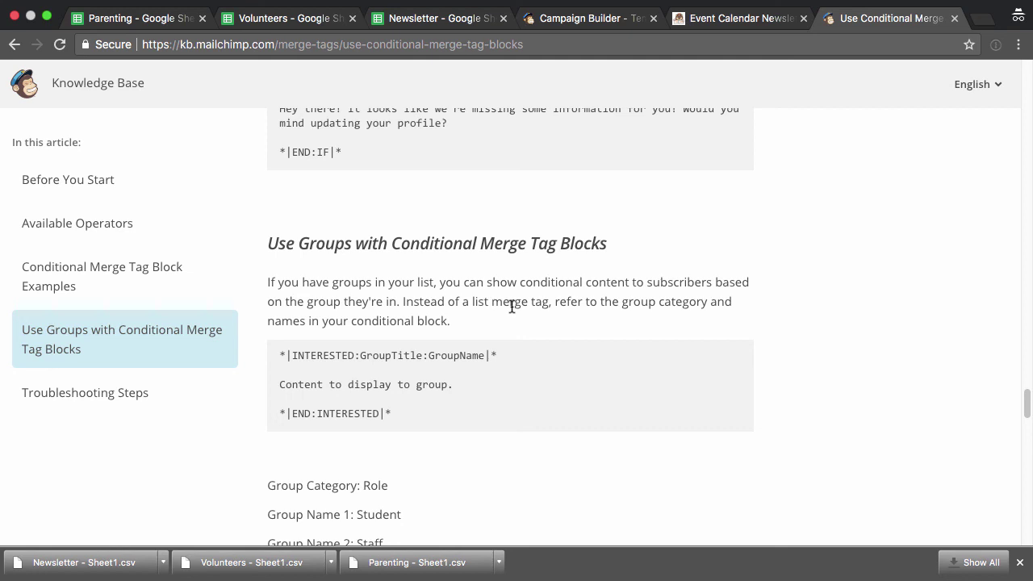
pyautogui.click(730, 18)
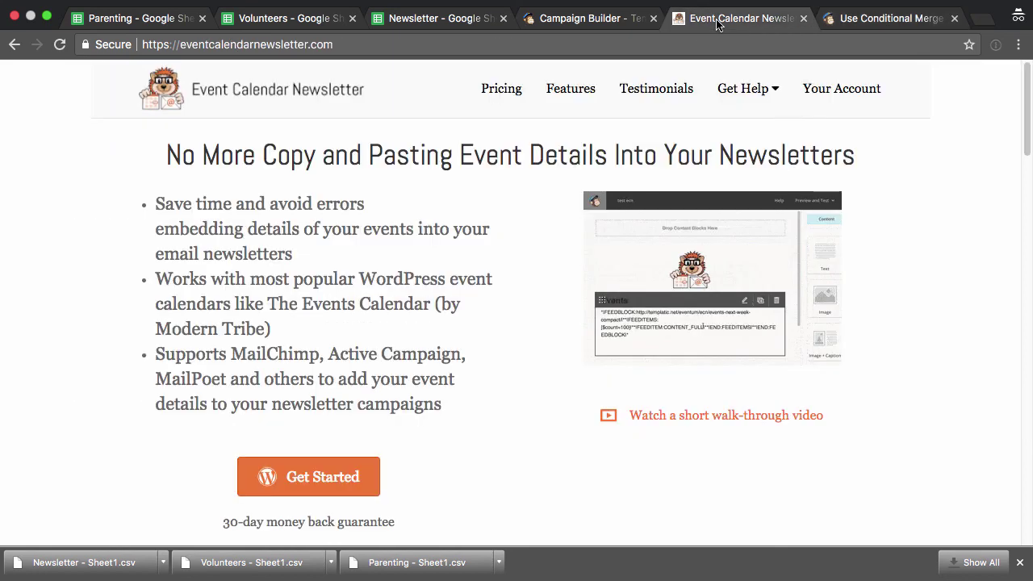